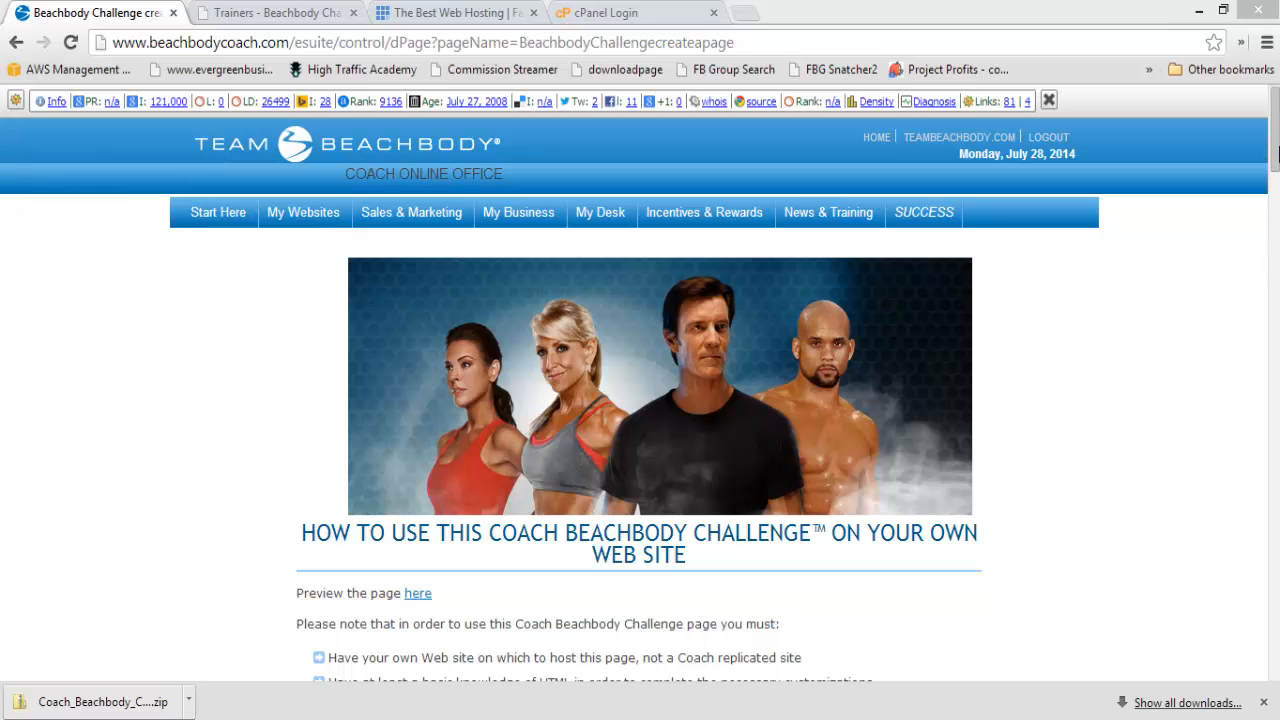
# Open the instructions for Beachbody Challenge Create a Page from the Beachbody Challenge marketing tools.
pyautogui.moveTo(1276, 150)
pyautogui.mouseDown()
pyautogui.moveTo(1274, 285)
pyautogui.moveTo(1276, 142)
pyautogui.mouseUp()
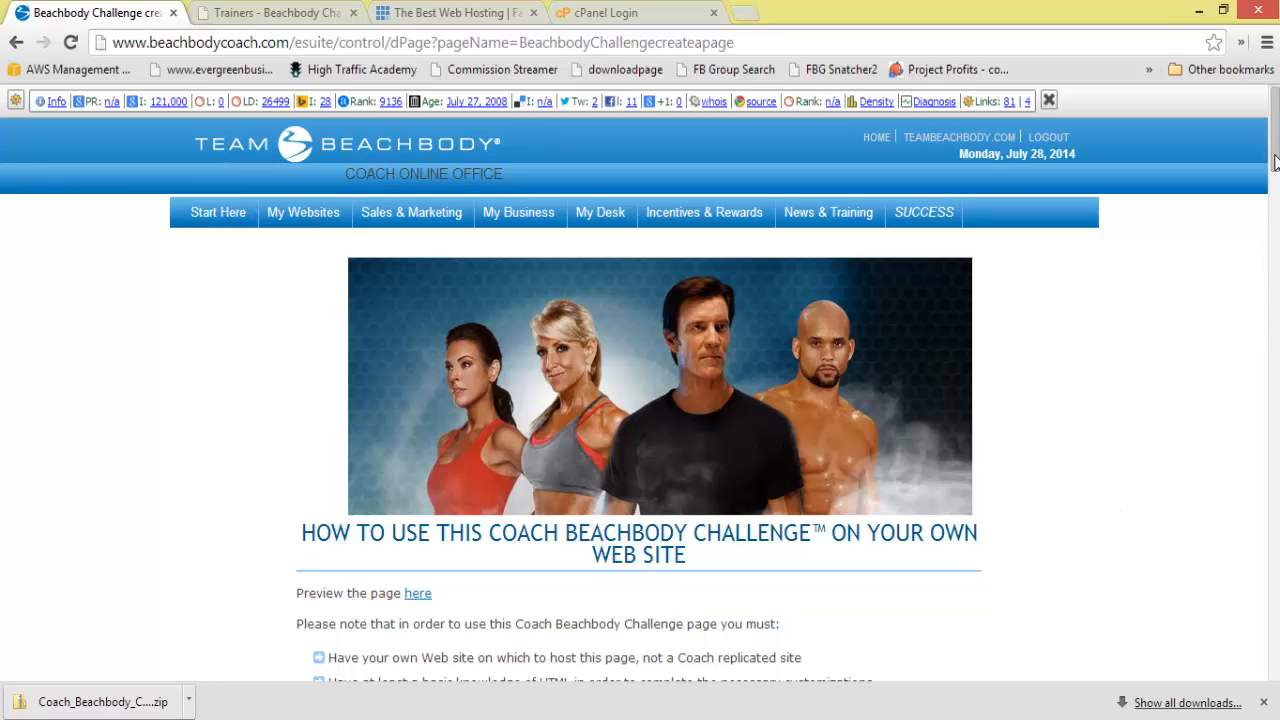
pyautogui.moveTo(432, 222)
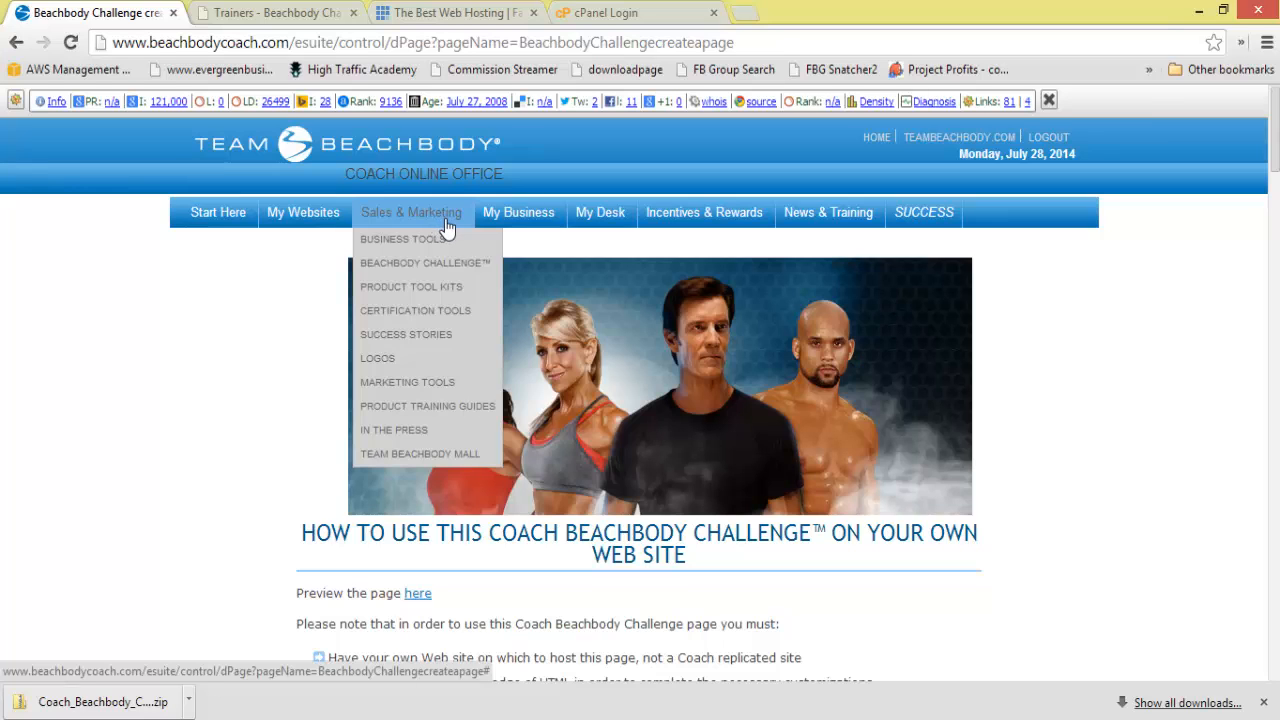
pyautogui.moveTo(484, 228)
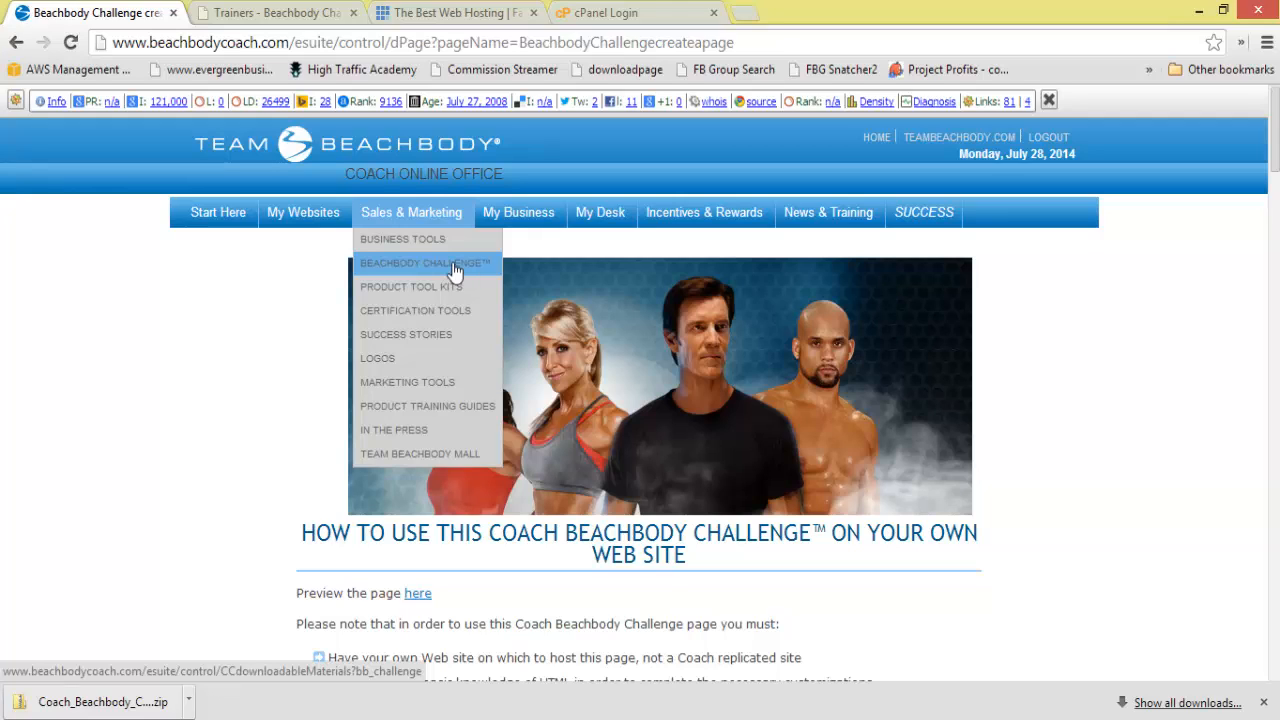
pyautogui.click(447, 262)
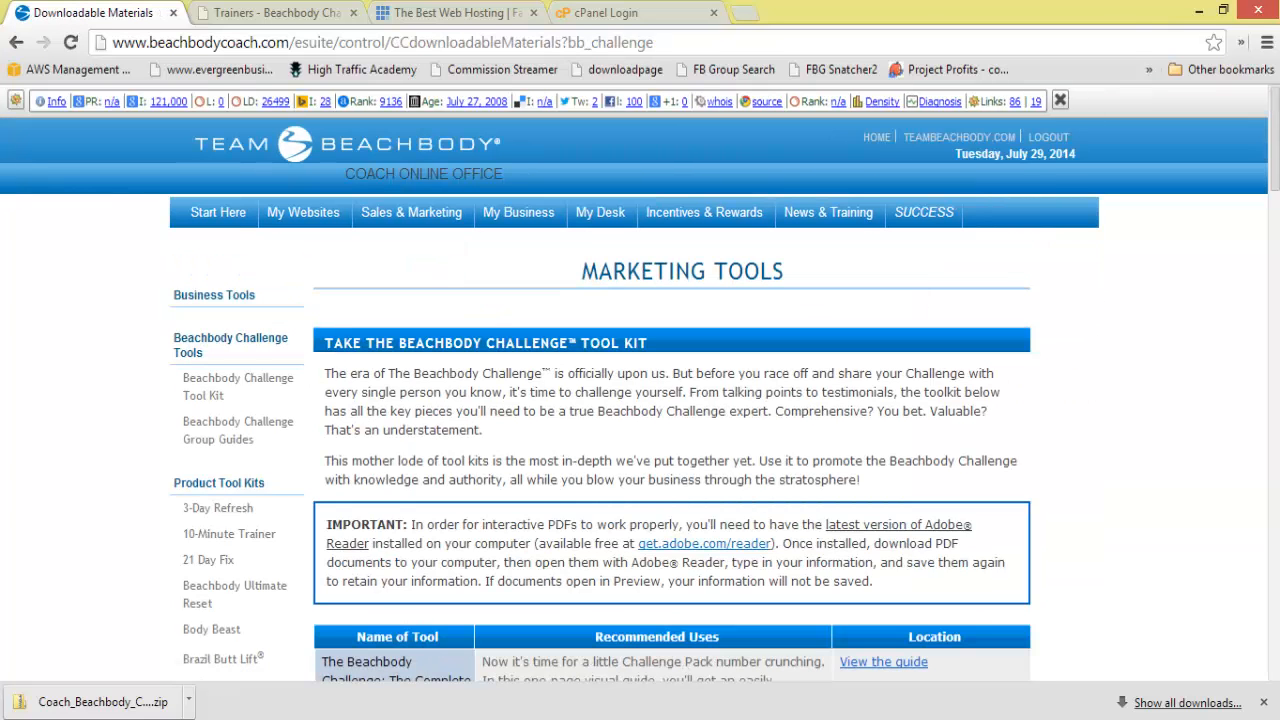
pyautogui.moveTo(1274, 172); pyautogui.dragTo(1274, 616)
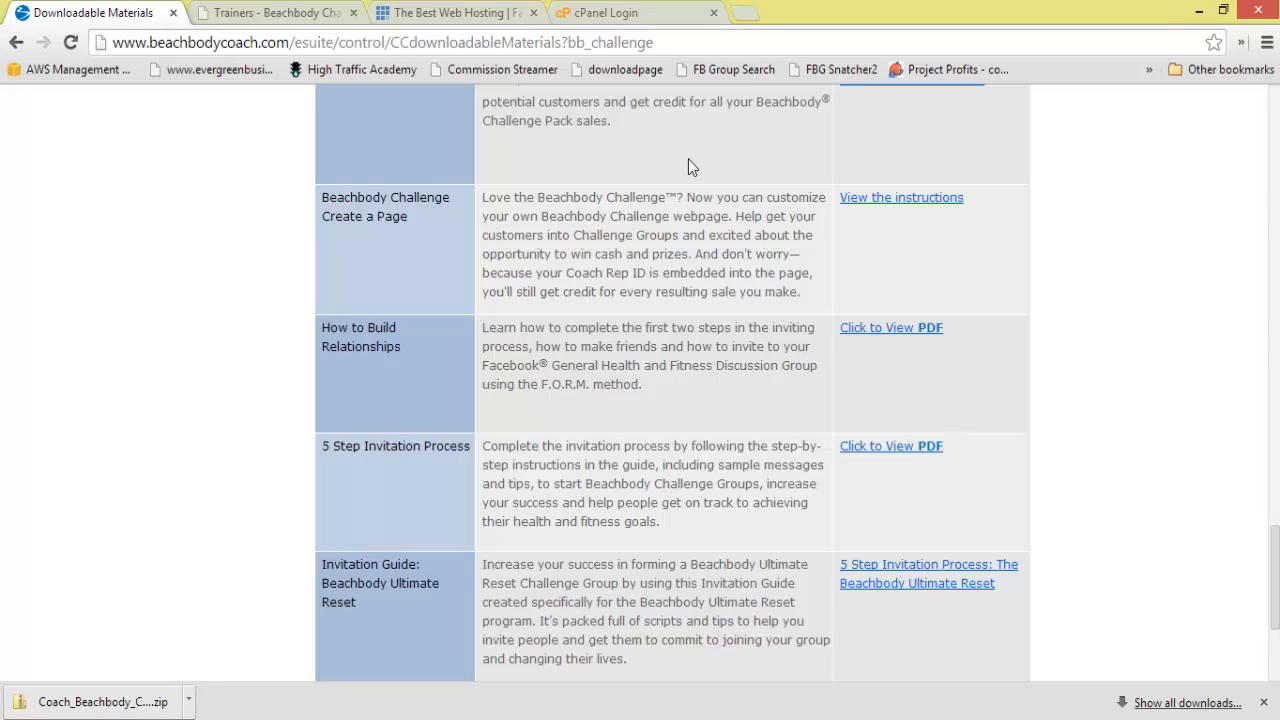
pyautogui.click(901, 201)
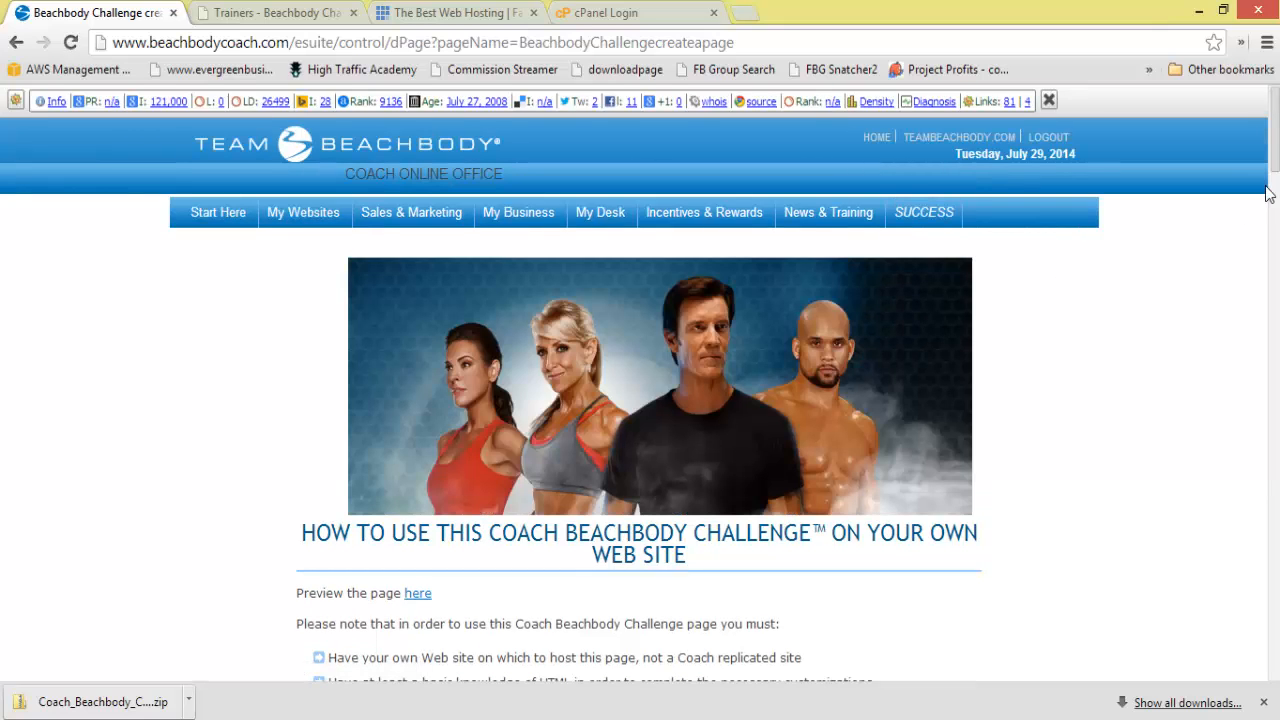
# Review the hosting and HTML knowledge requirements and the asset preparation instructions, briefly bringing up the blank Notepad document.
pyautogui.moveTo(1275, 150); pyautogui.dragTo(1275, 212)
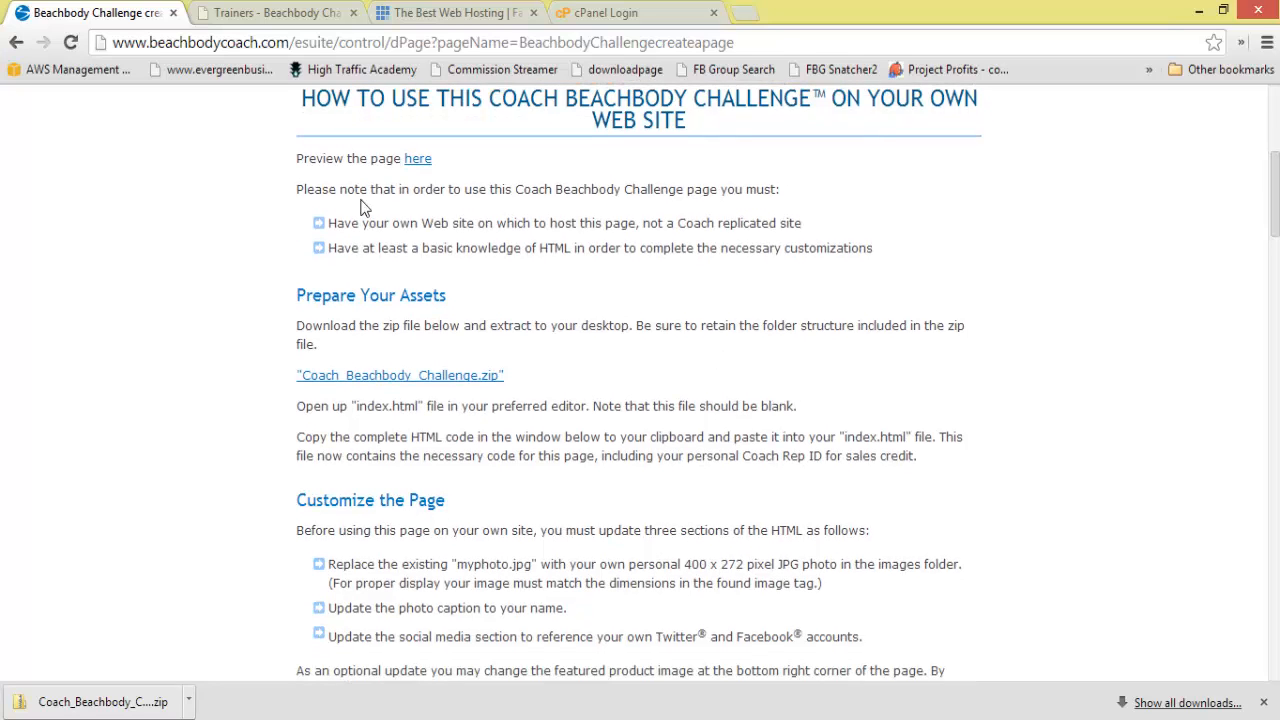
pyautogui.moveTo(303, 229); pyautogui.dragTo(813, 233)
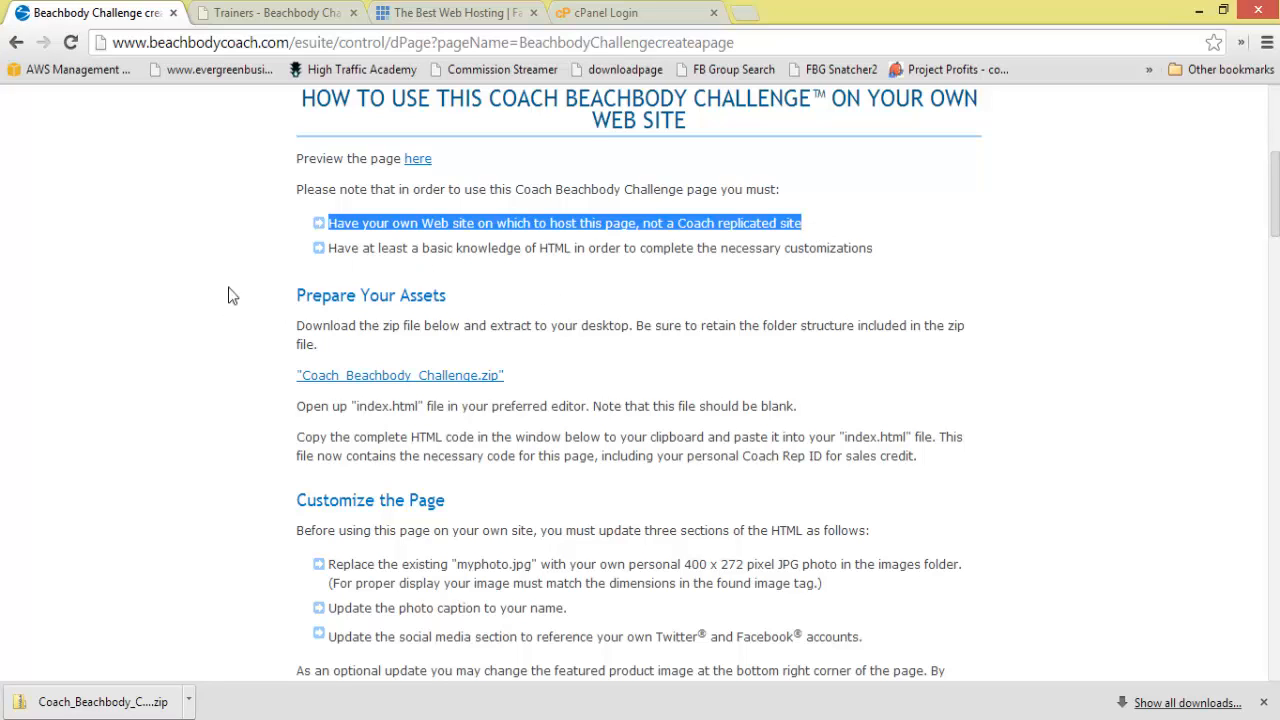
pyautogui.moveTo(291, 264); pyautogui.dragTo(885, 248)
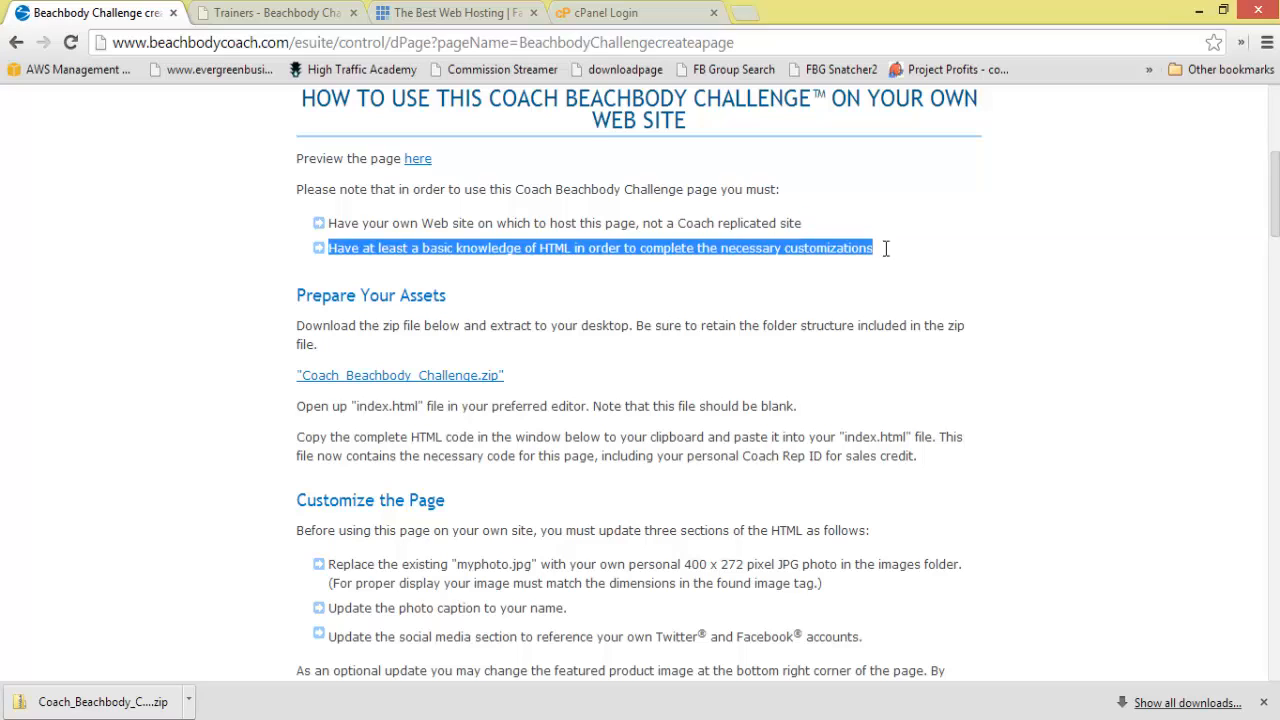
pyautogui.click(945, 260)
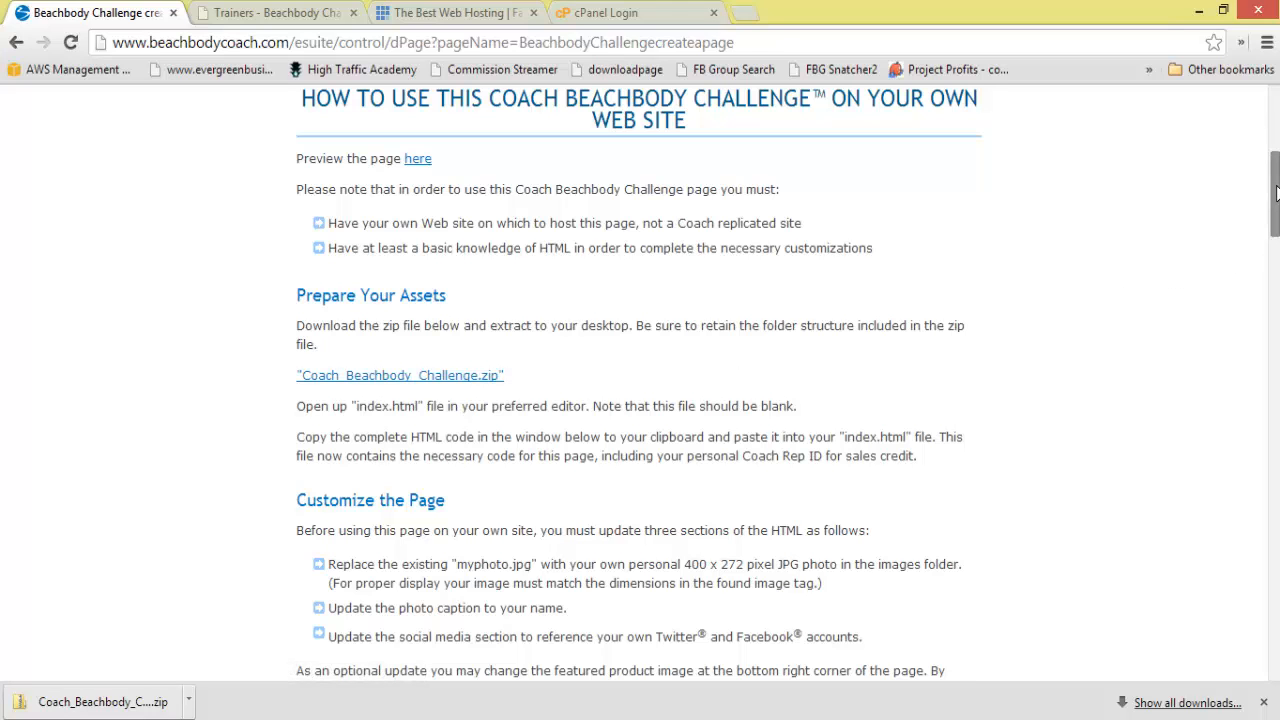
pyautogui.moveTo(1275, 198); pyautogui.dragTo(1276, 234)
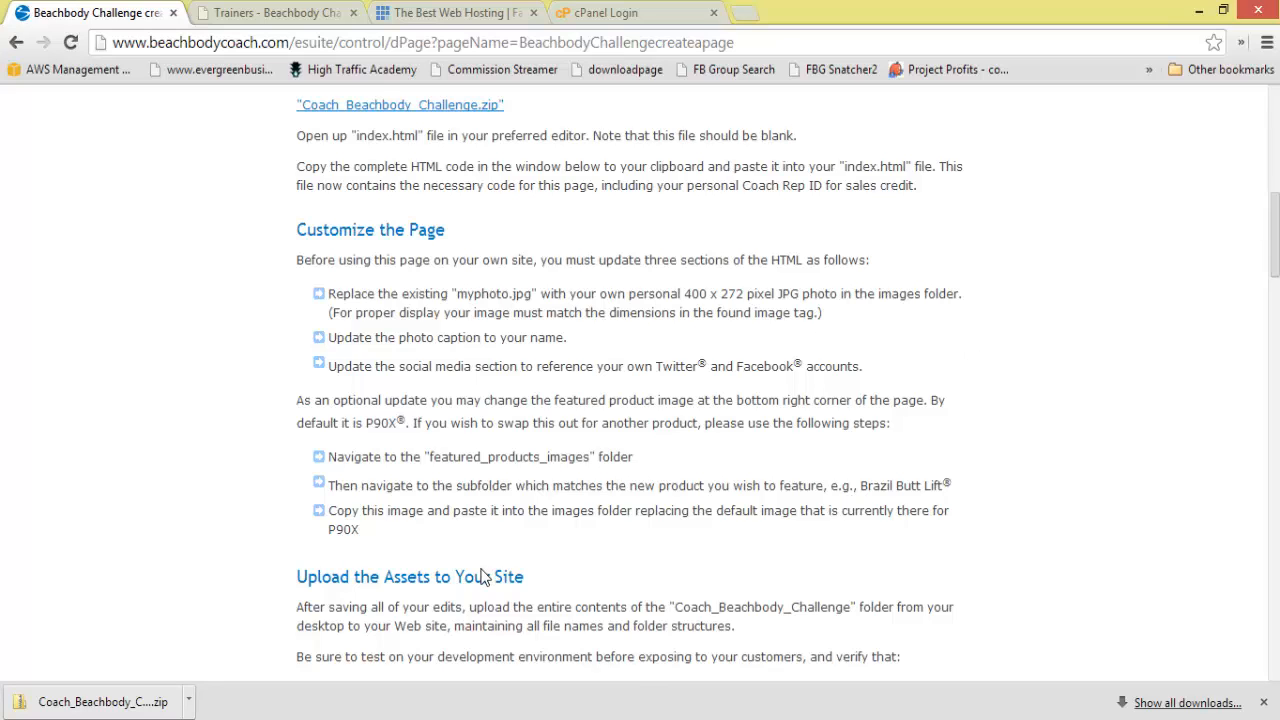
pyautogui.hotkey('alt', 'Tab')
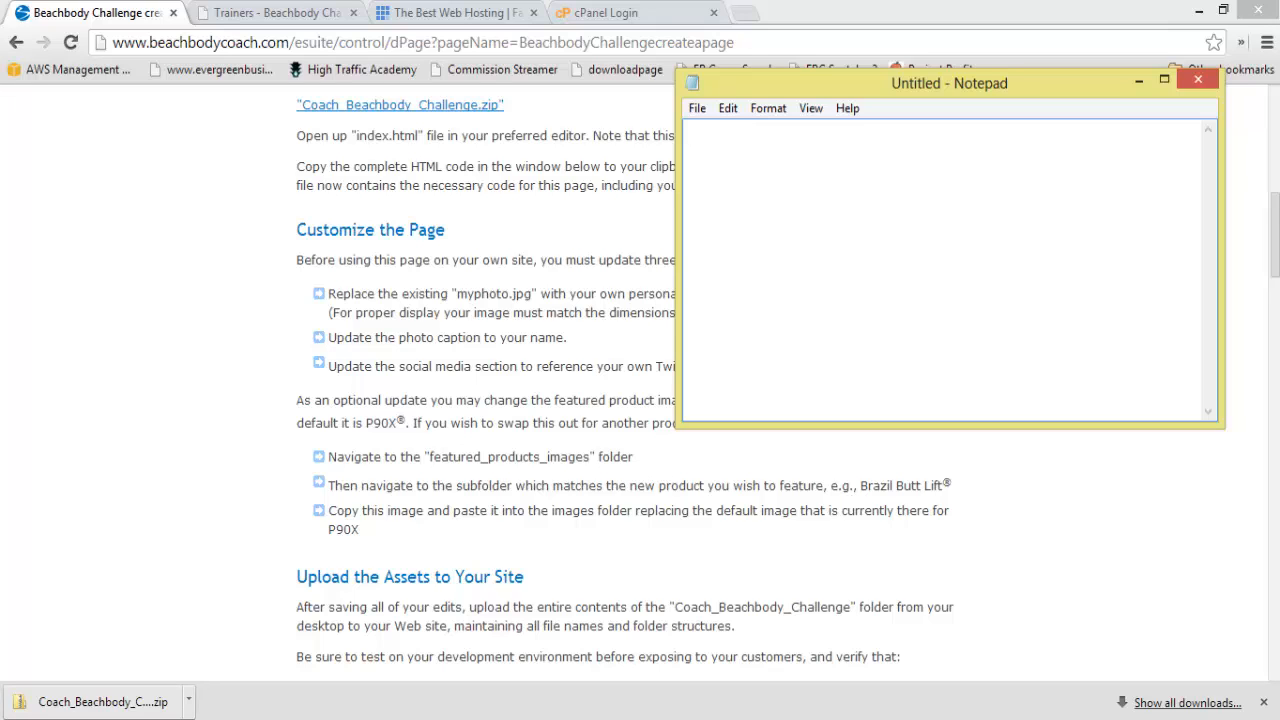
pyautogui.click(1142, 78)
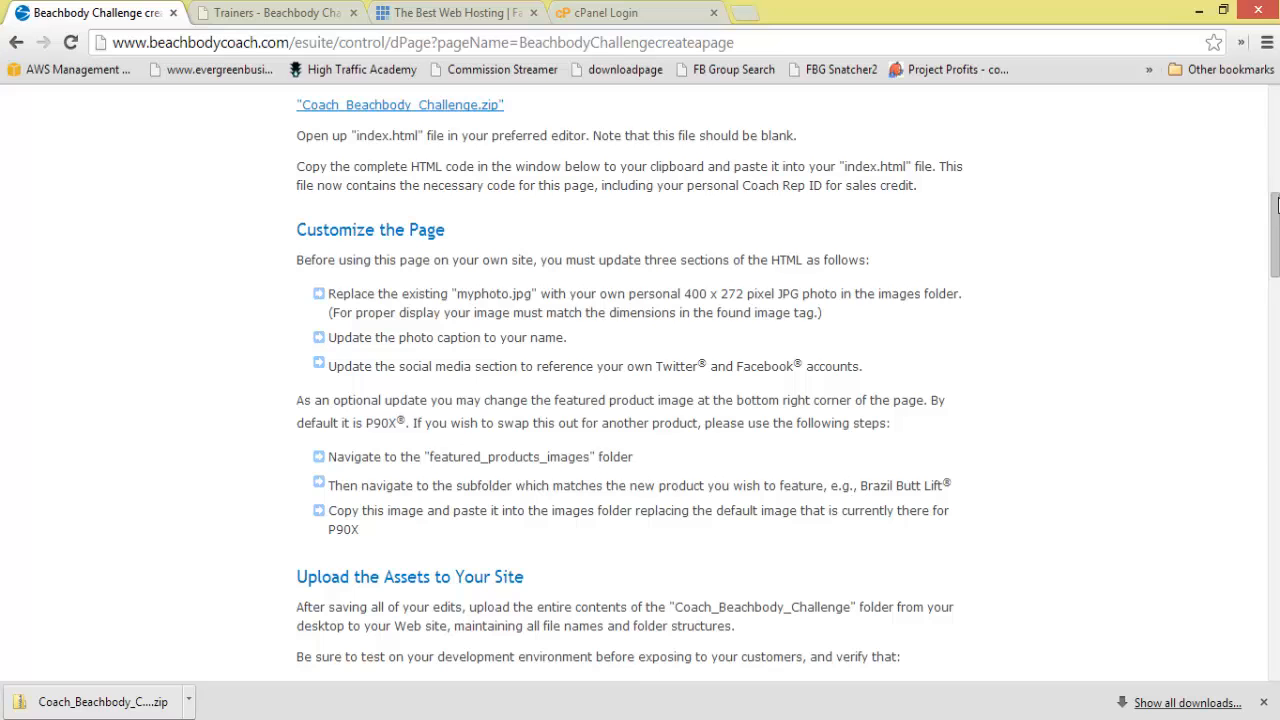
# Examine the customization instruction for replacing "myphoto.jpg", including the required photo dimensions and file format.
pyautogui.moveTo(1273, 207); pyautogui.dragTo(1277, 247)
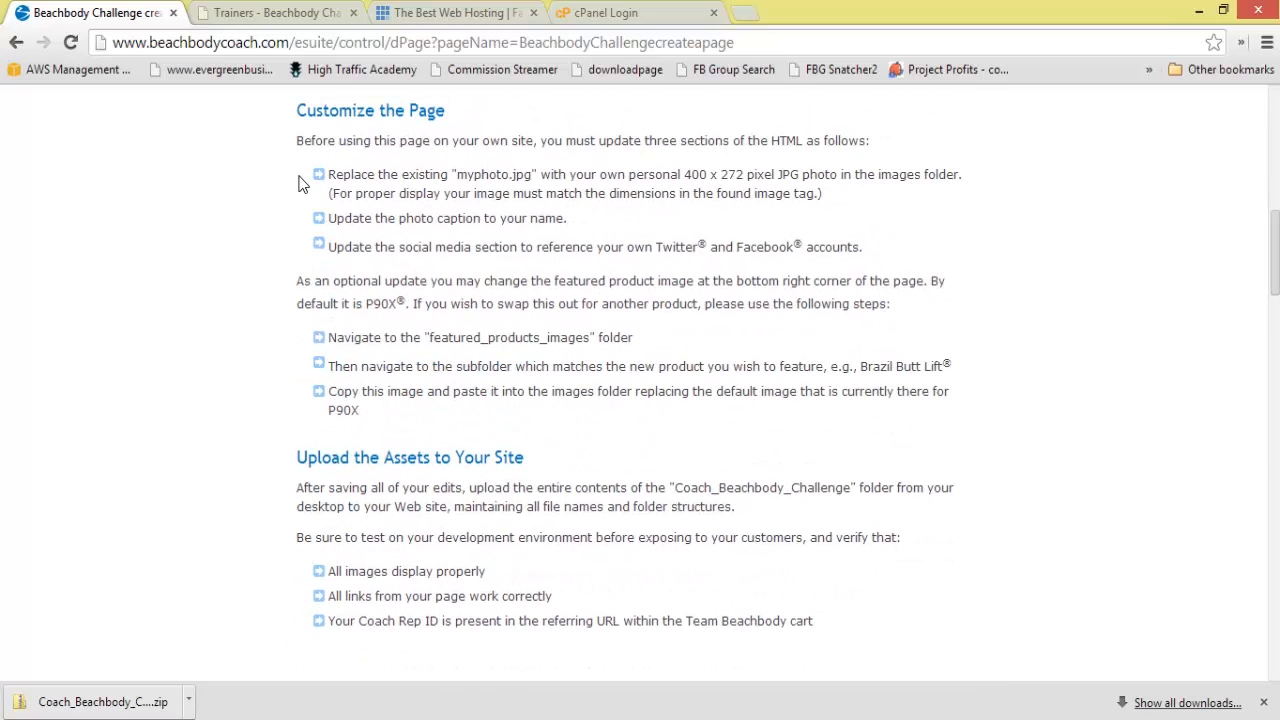
pyautogui.moveTo(302, 175); pyautogui.dragTo(630, 162)
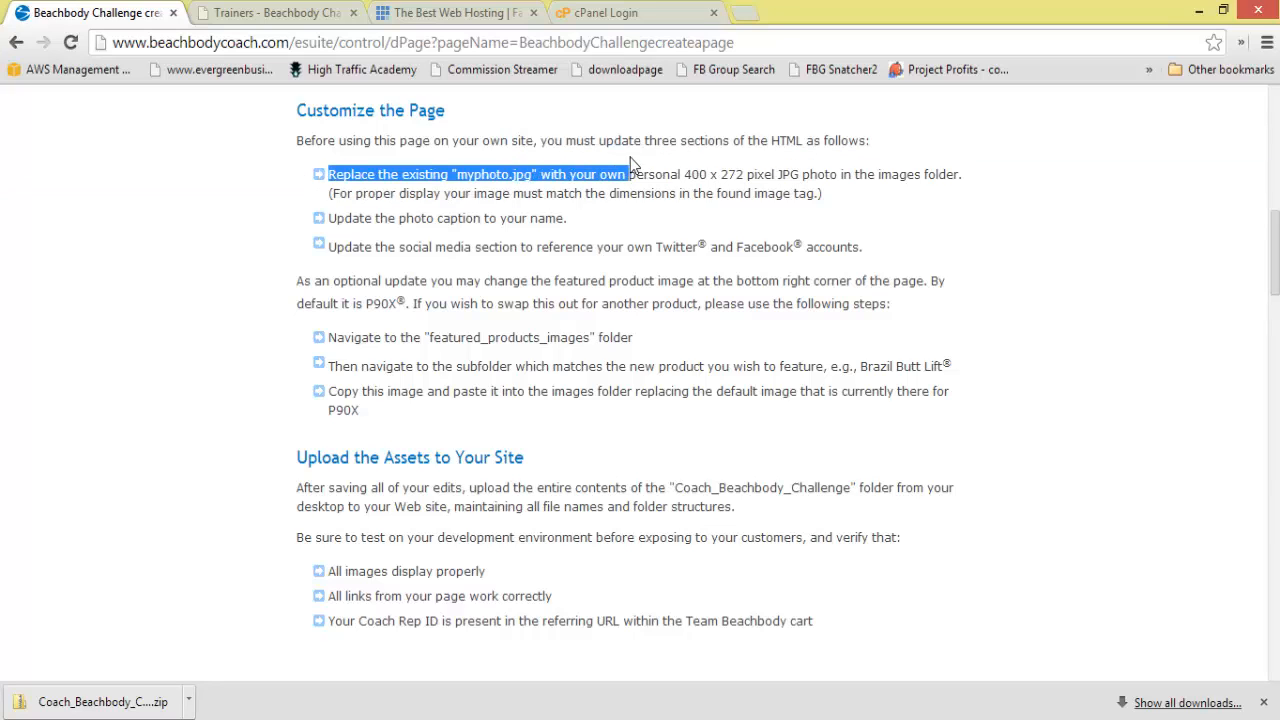
pyautogui.moveTo(720, 158); pyautogui.dragTo(748, 176)
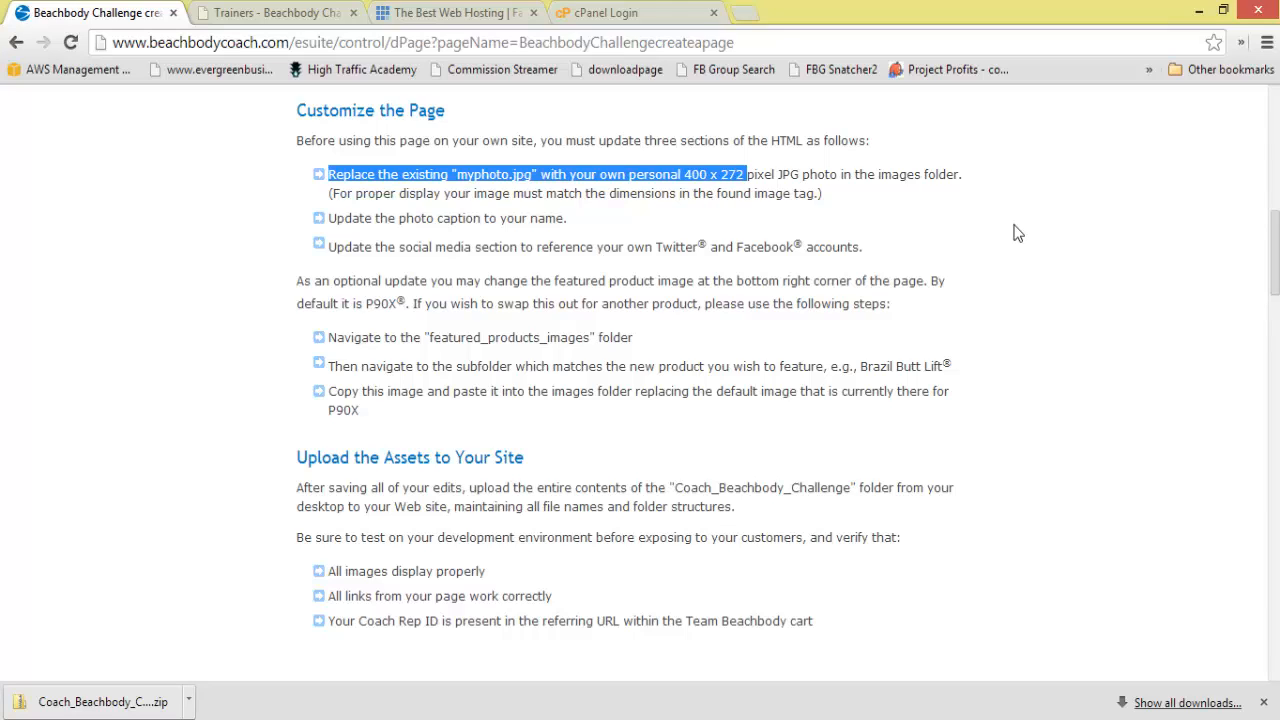
pyautogui.doubleClick(788, 175)
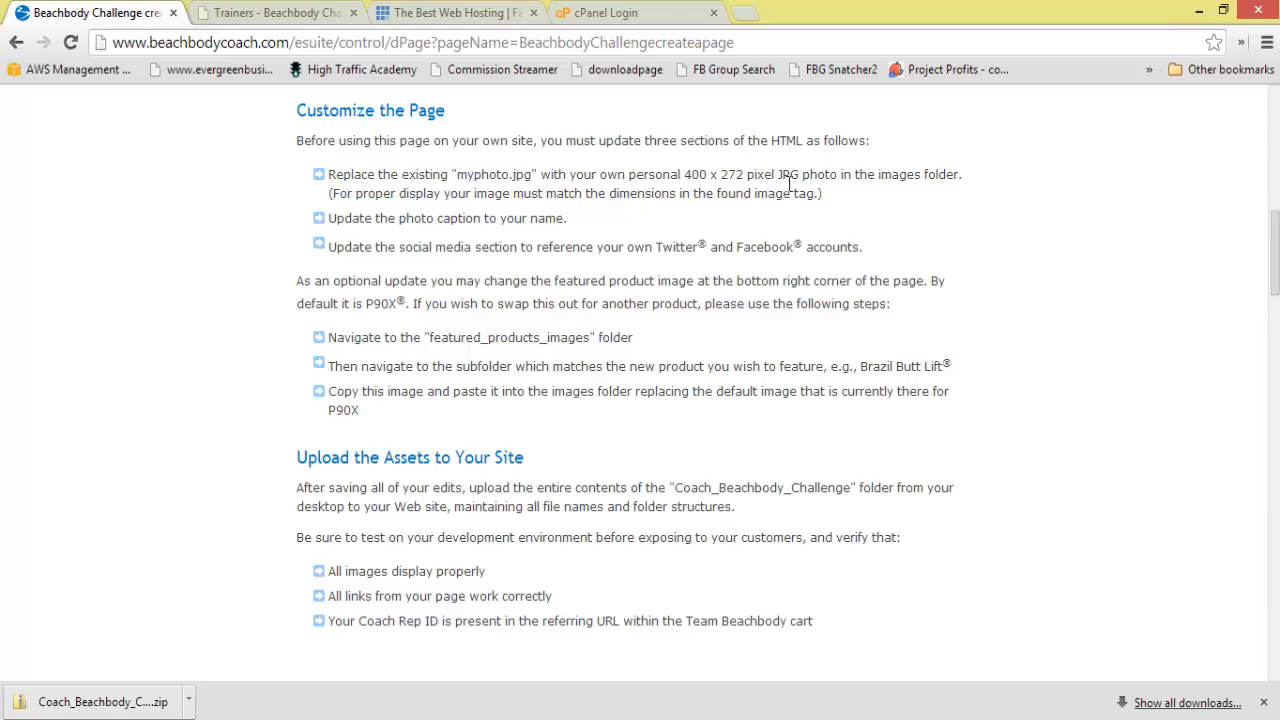
pyautogui.moveTo(808, 185); pyautogui.dragTo(846, 176)
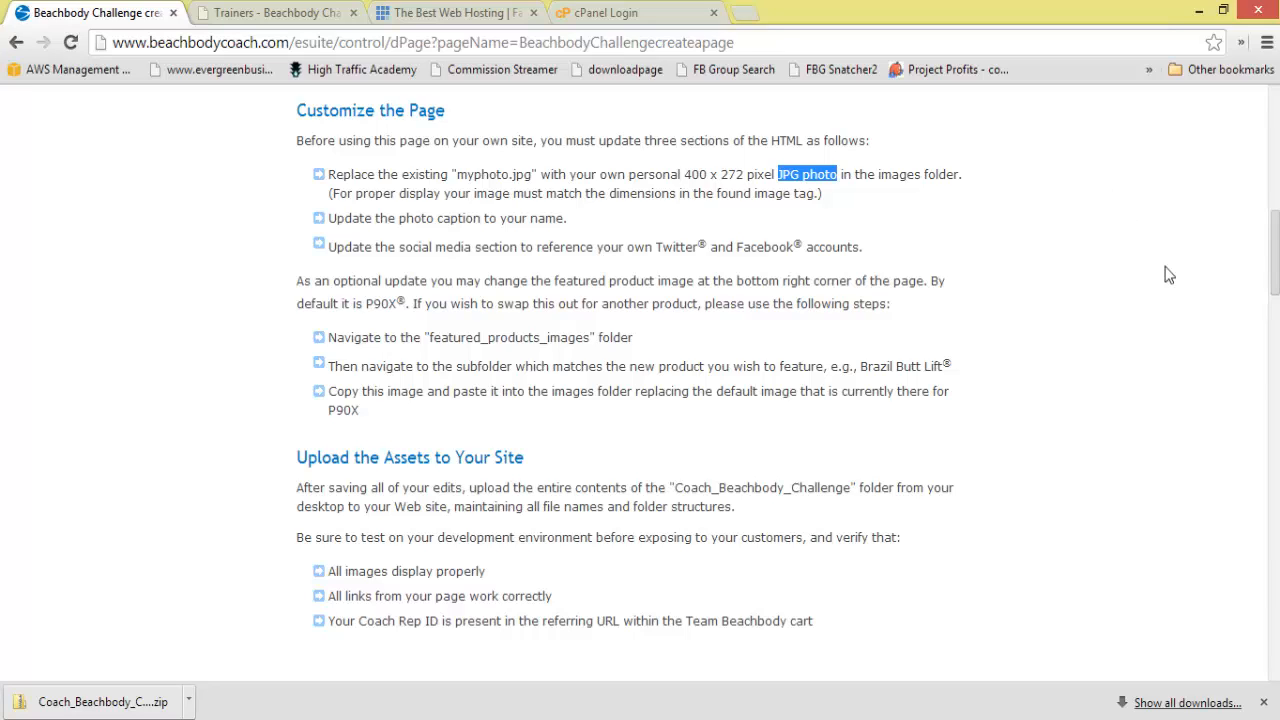
# Read the instructions for updating the photo caption, the social media accounts and the optional featured product image.
pyautogui.moveTo(1275, 247); pyautogui.dragTo(1270, 258)
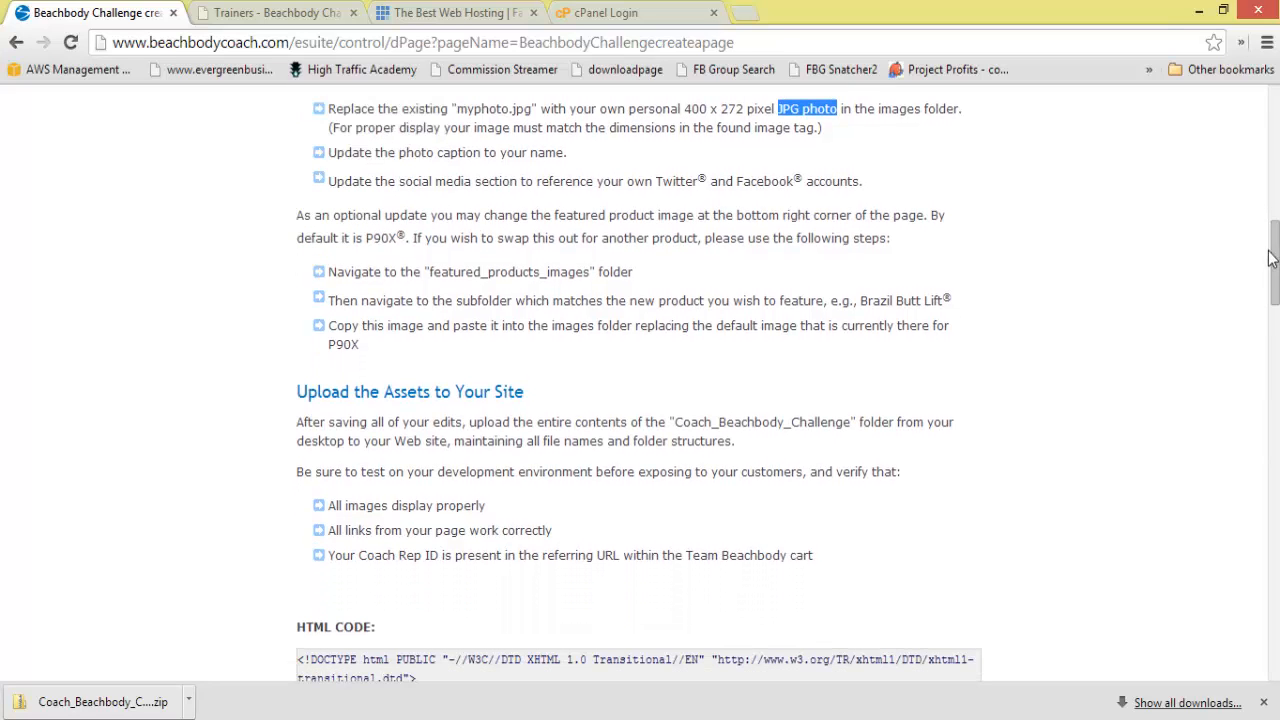
pyautogui.click(399, 158)
pyautogui.moveTo(399, 158); pyautogui.dragTo(598, 161)
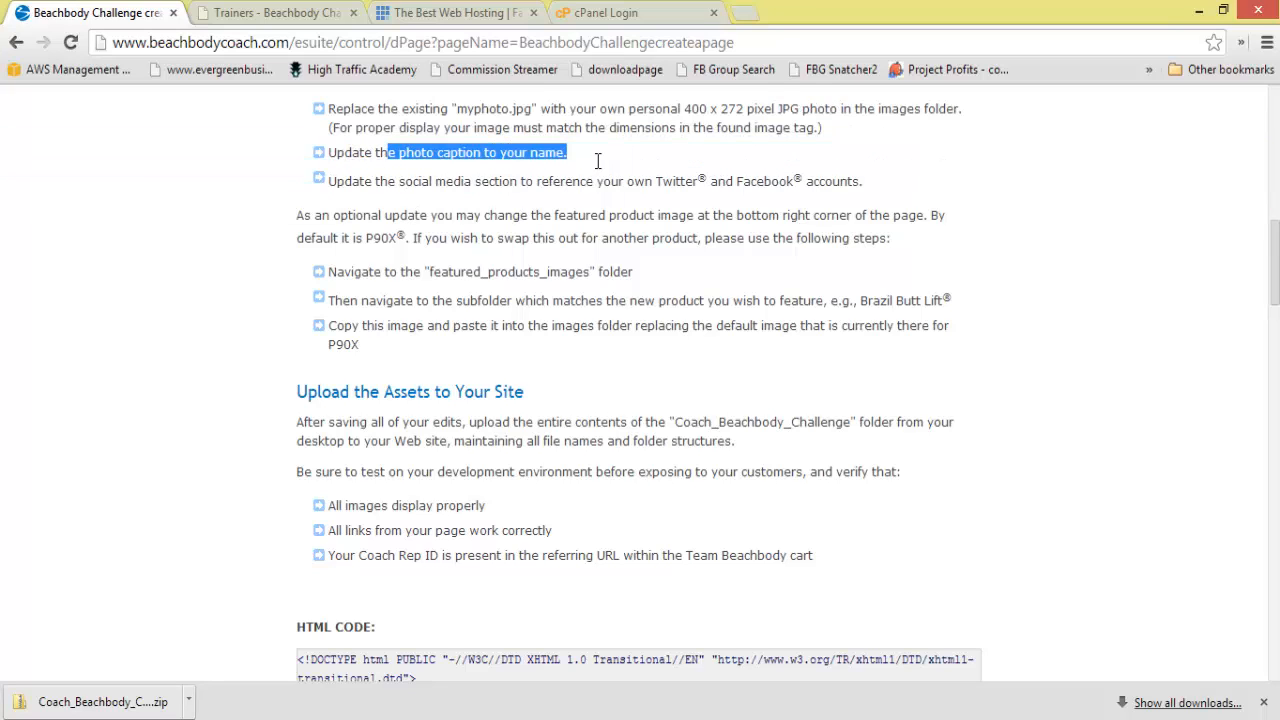
pyautogui.click(1066, 275)
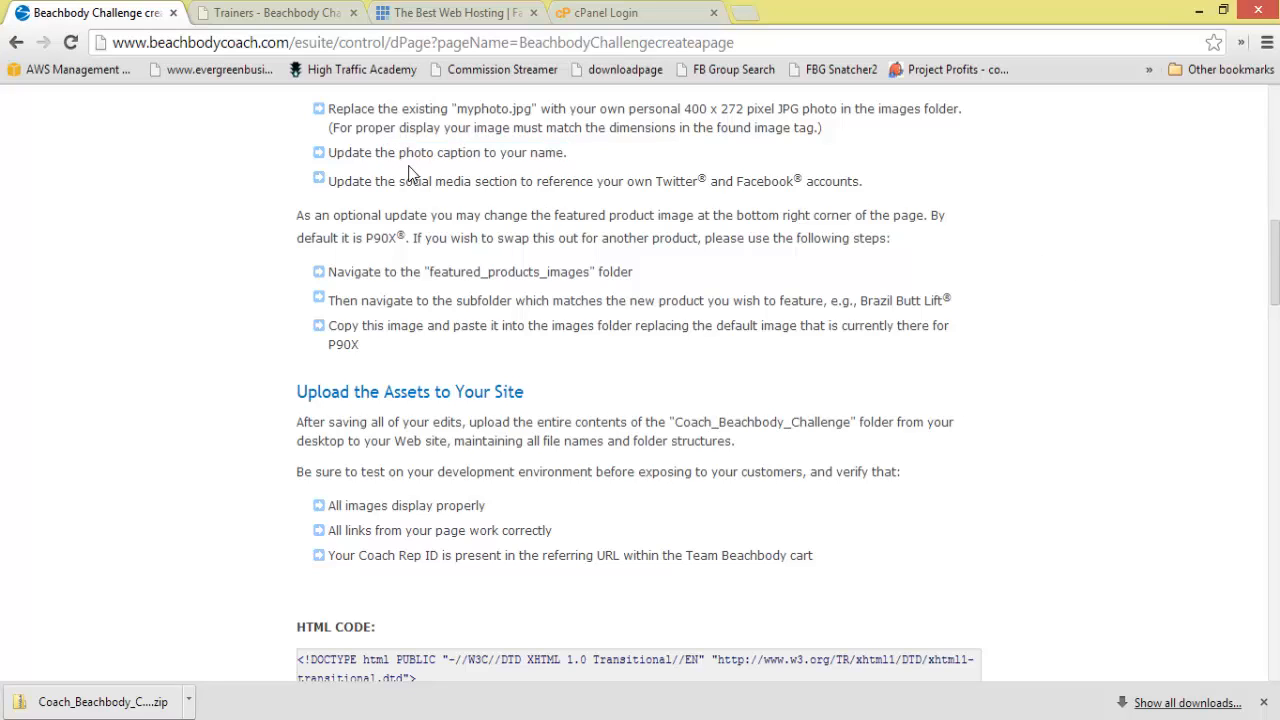
pyautogui.moveTo(400, 184); pyautogui.dragTo(882, 185)
pyautogui.click(1066, 217)
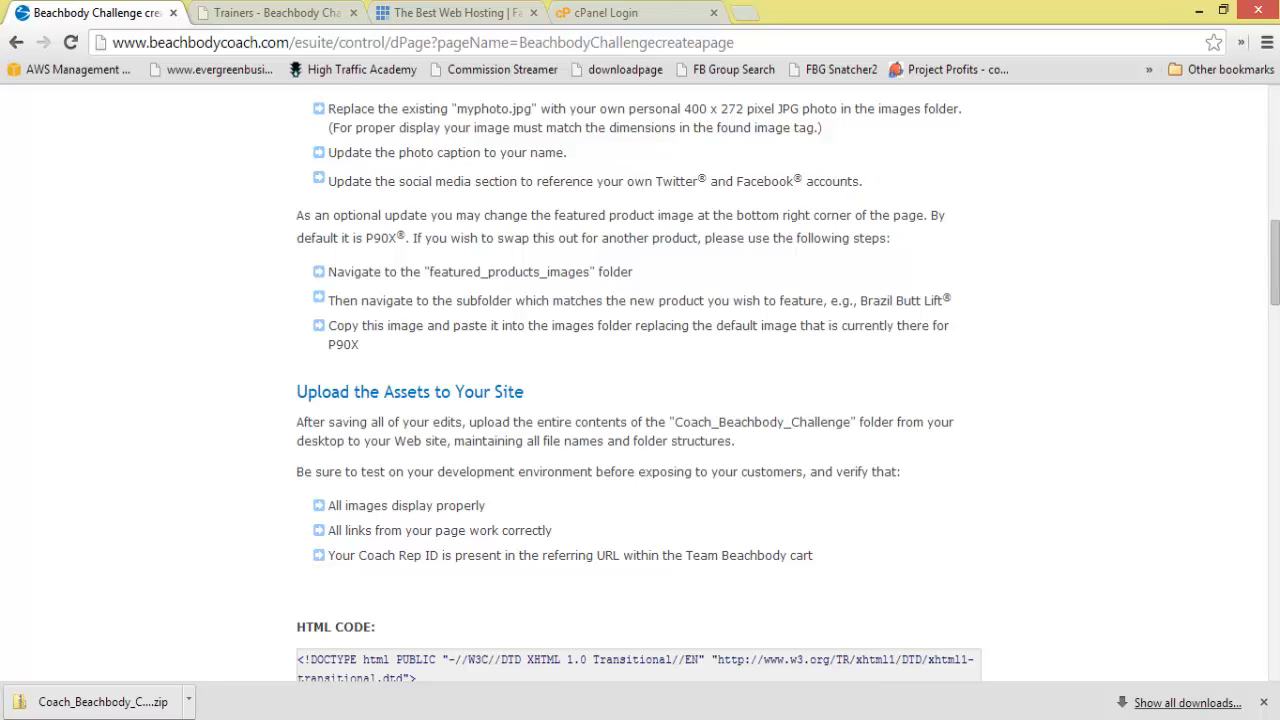
pyautogui.moveTo(1275, 265); pyautogui.dragTo(1246, 243)
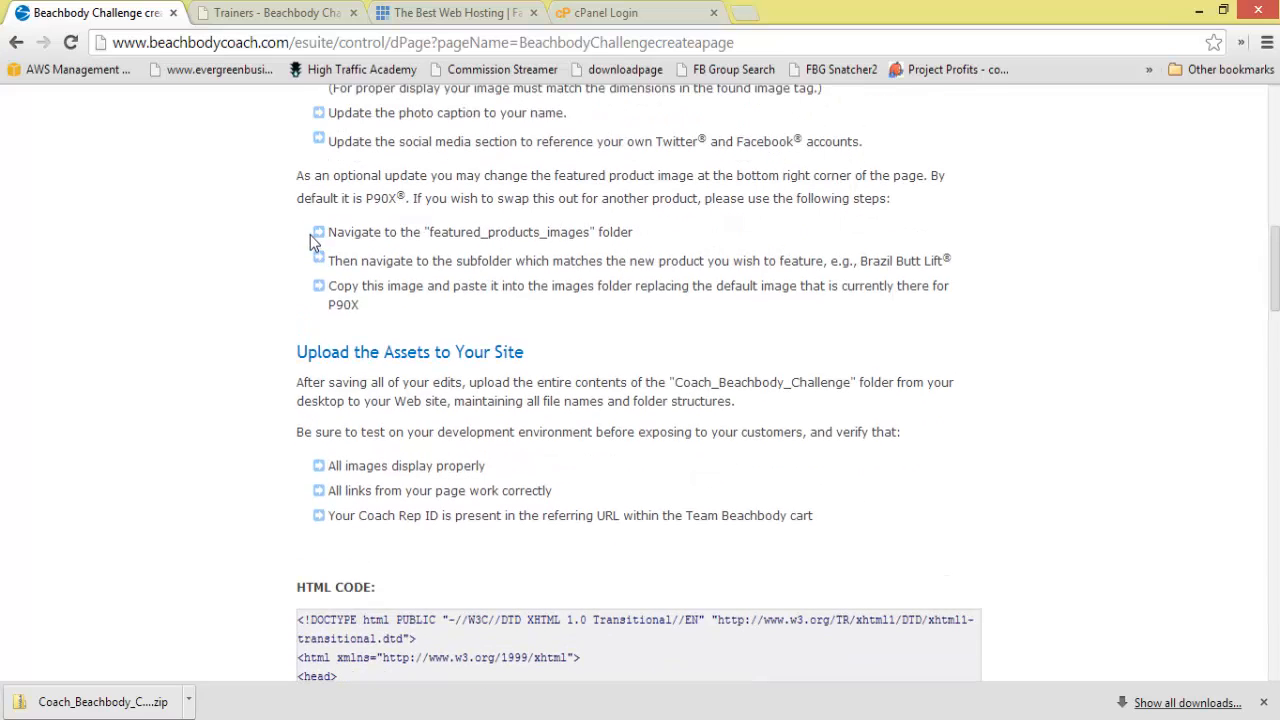
pyautogui.moveTo(313, 241); pyautogui.dragTo(648, 232)
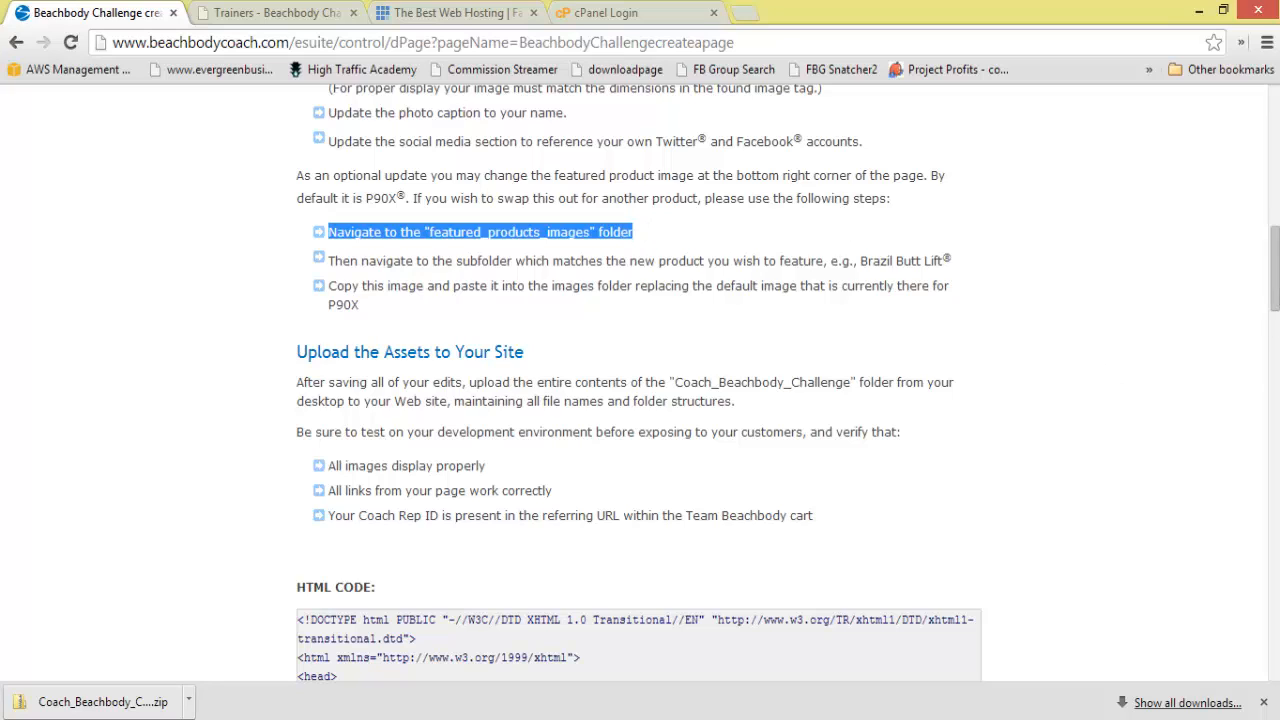
# Copy the complete HTML code of the challenge page, from the DOCTYPE line through the closing html tag.
pyautogui.moveTo(1276, 276); pyautogui.dragTo(1276, 333)
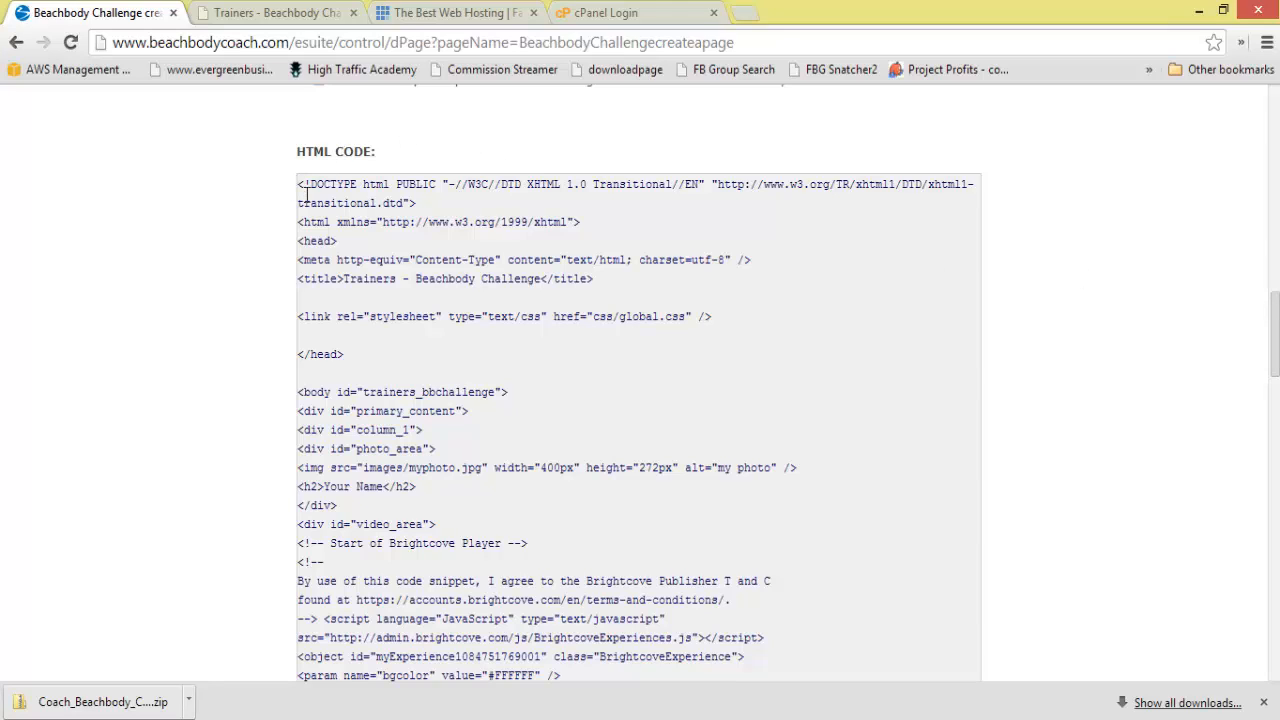
pyautogui.moveTo(298, 184); pyautogui.dragTo(750, 656)
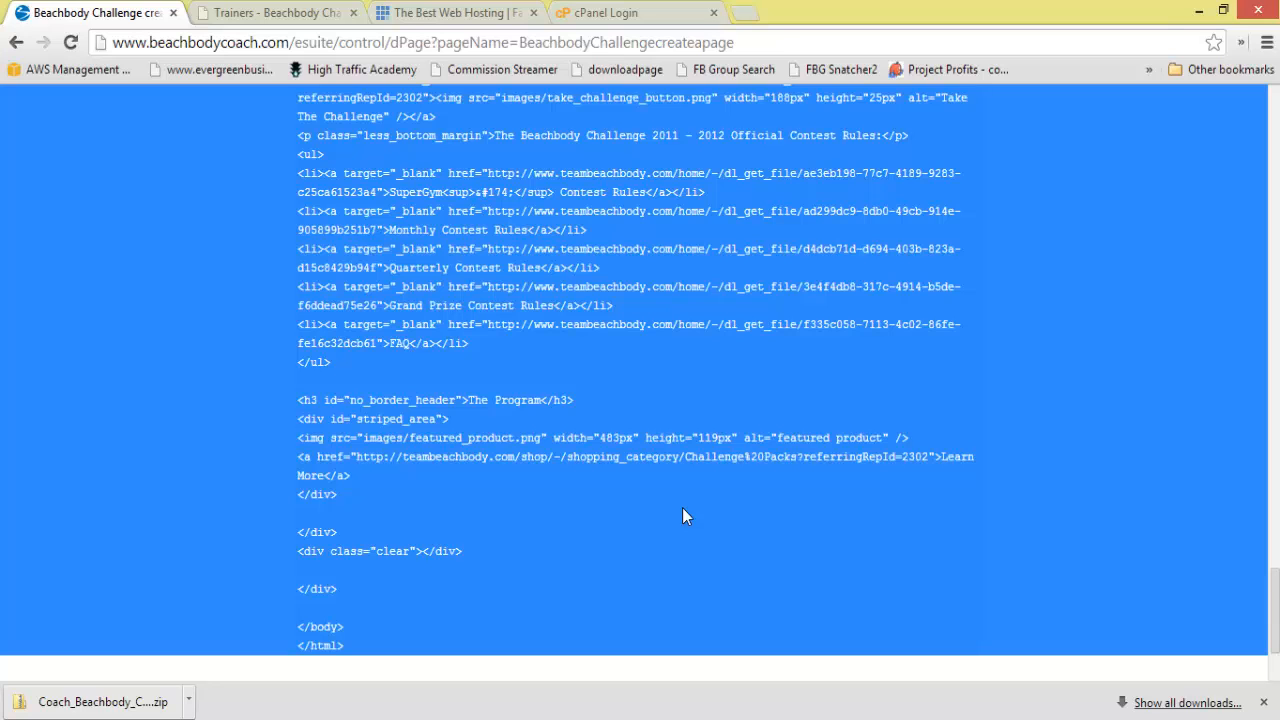
pyautogui.moveTo(1274, 632)
pyautogui.mouseDown()
pyautogui.moveTo(1274, 652)
pyautogui.moveTo(1274, 629)
pyautogui.mouseUp()
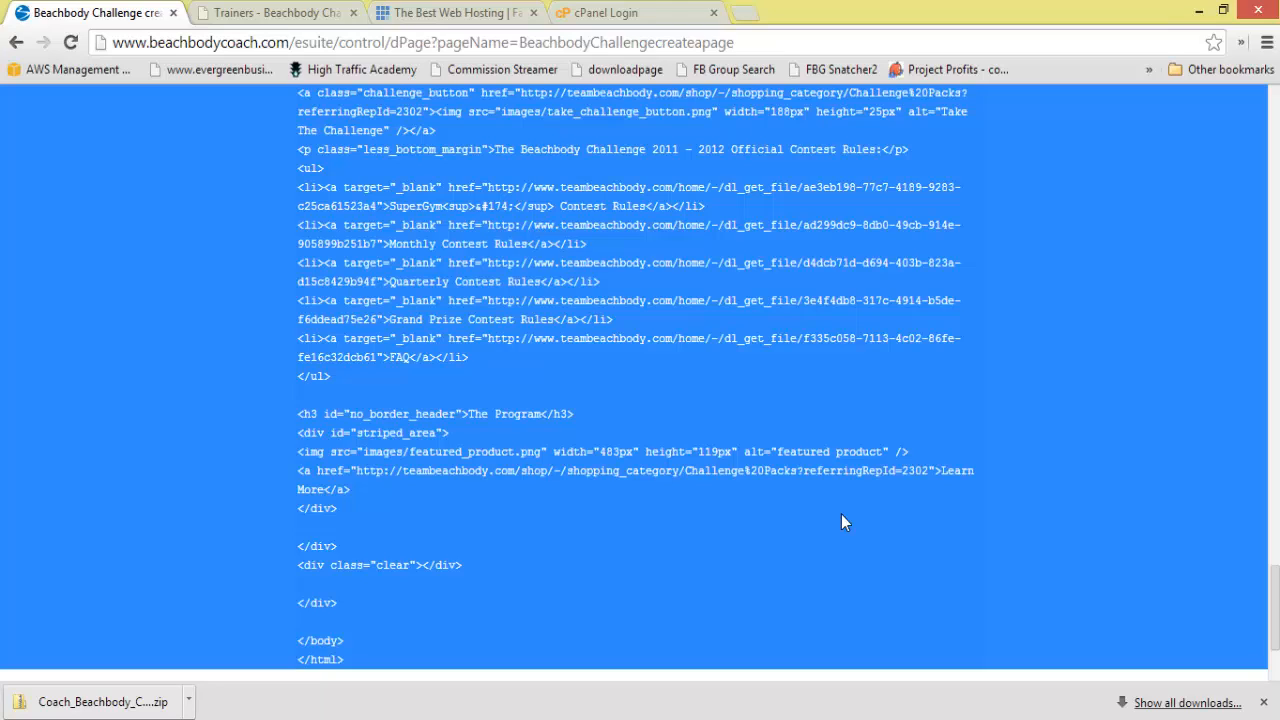
pyautogui.rightClick(949, 505)
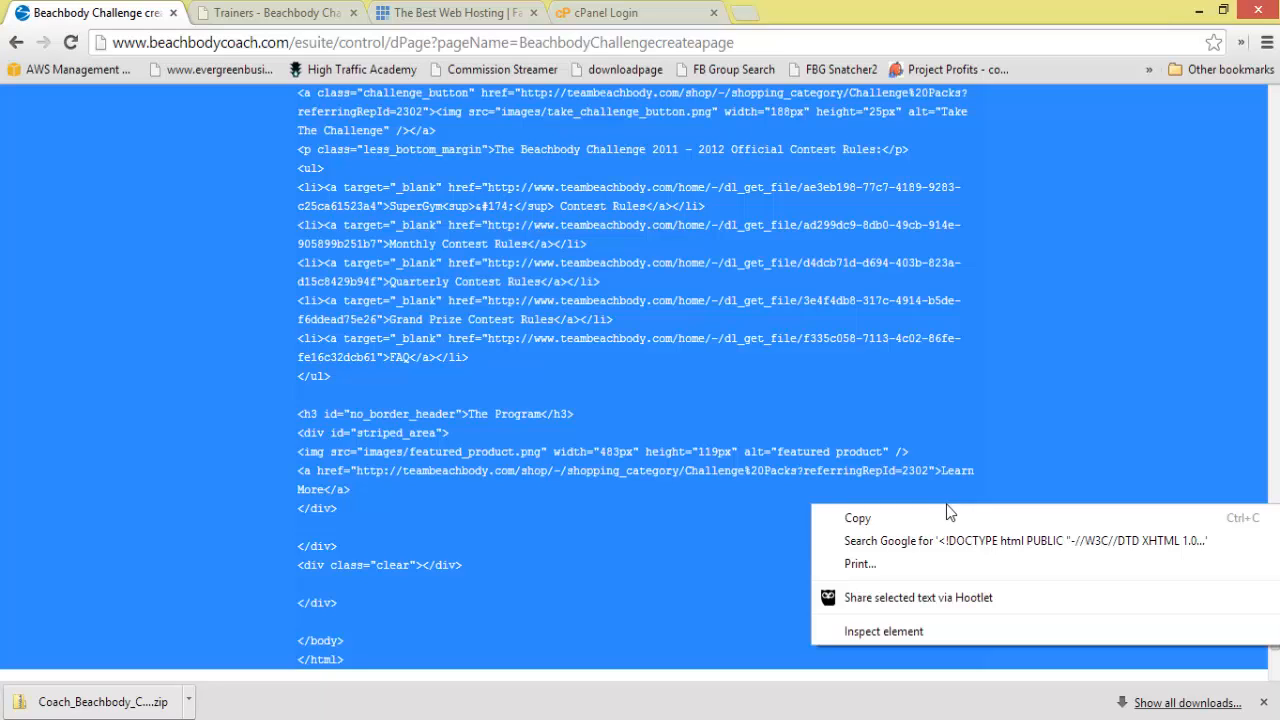
pyautogui.click(862, 519)
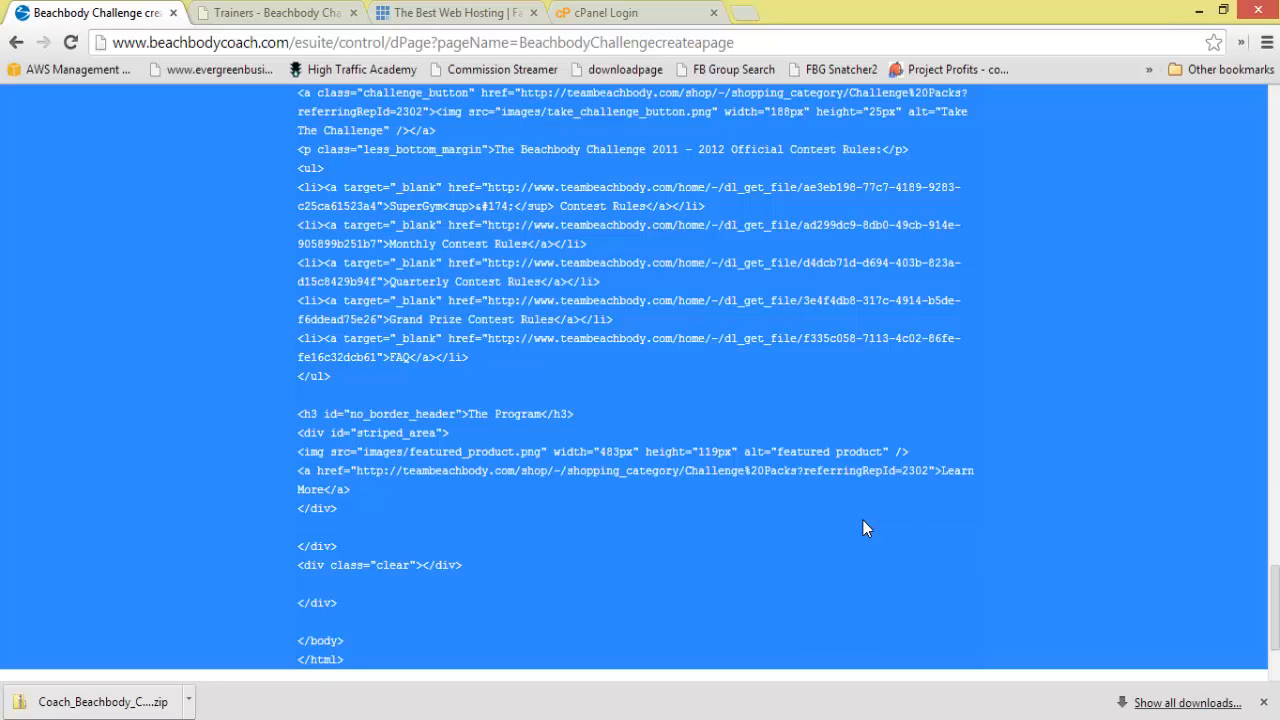
pyautogui.click(1037, 509)
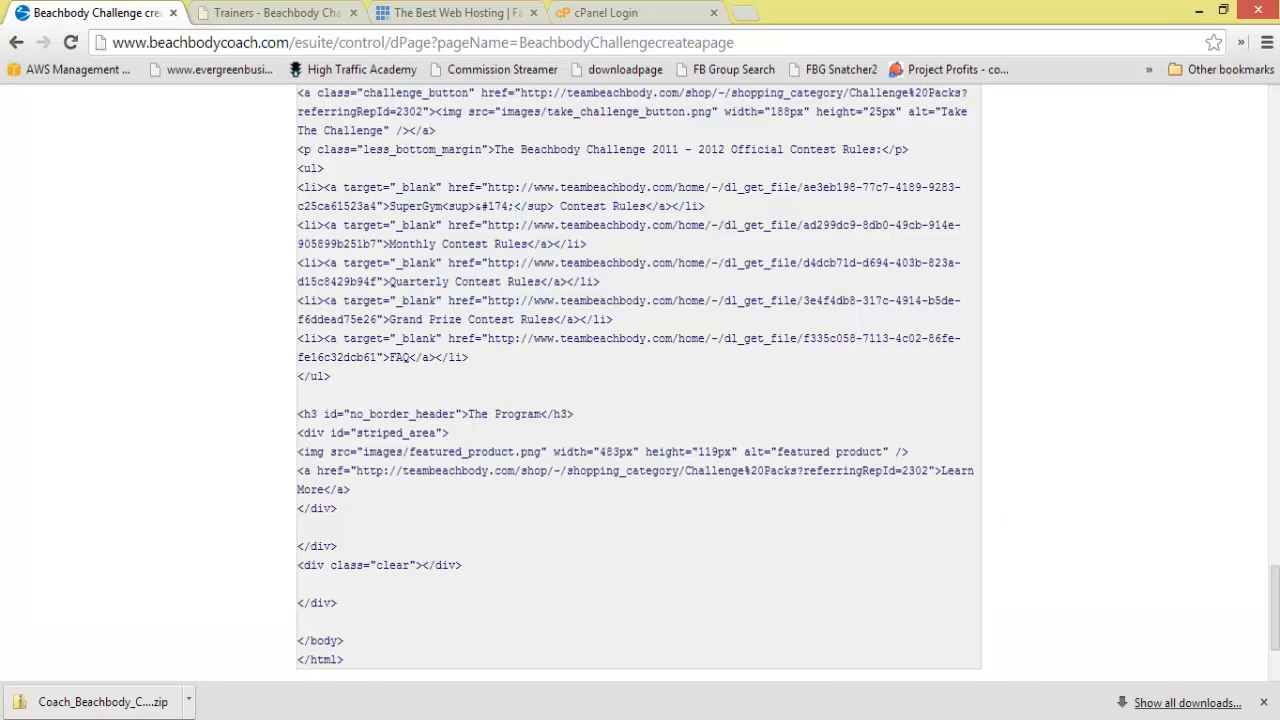
# Switch to the blank Notepad document, maximize it and paste the copied HTML code into it.
pyautogui.click(323, 715)
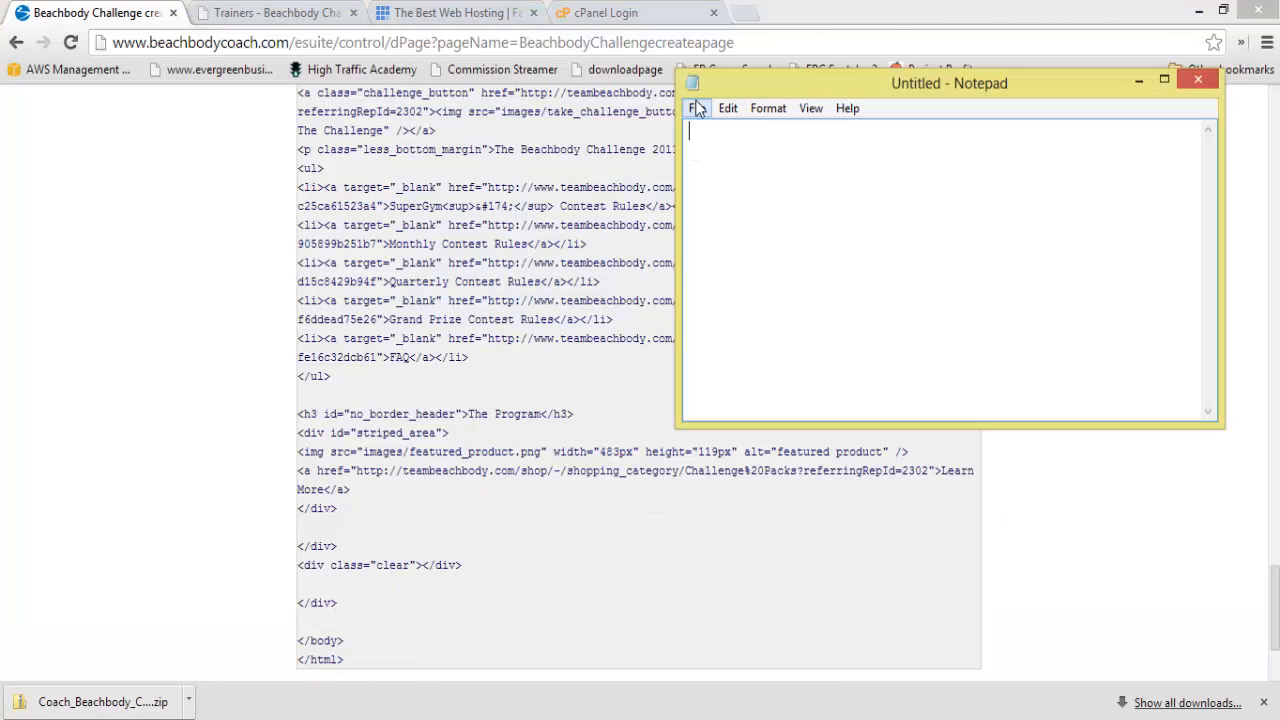
pyautogui.click(1165, 79)
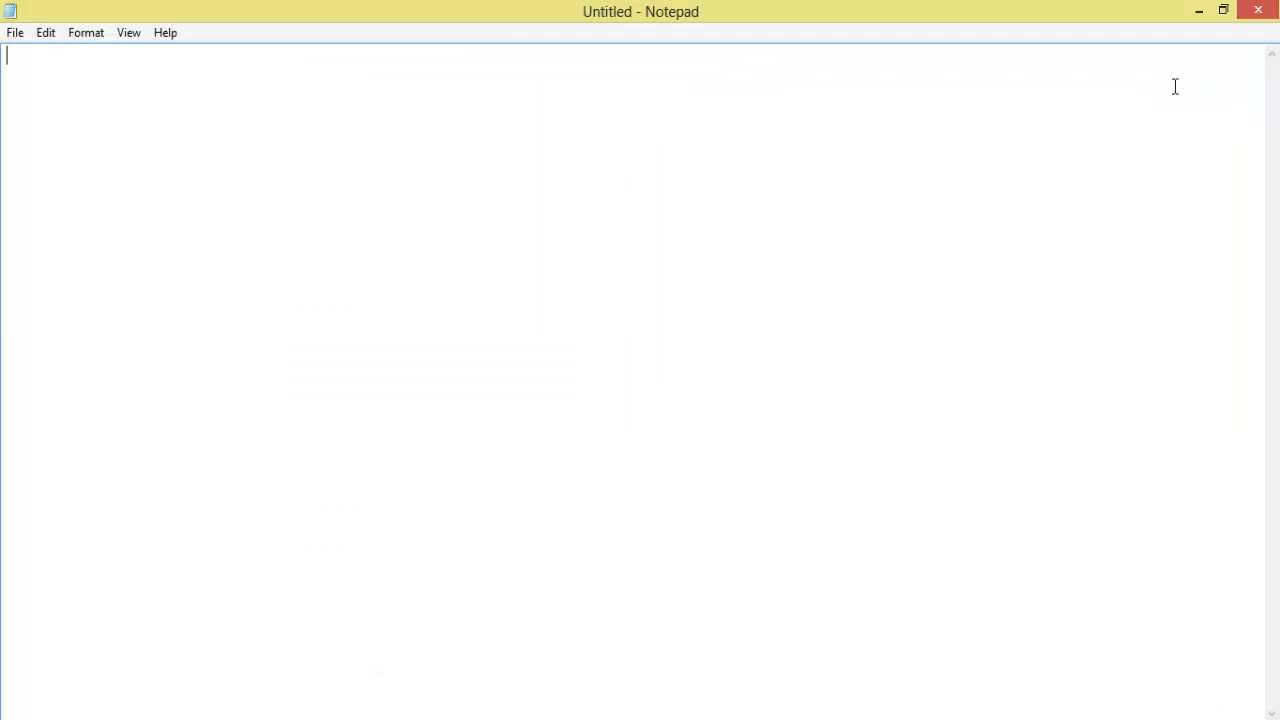
pyautogui.rightClick(12, 74)
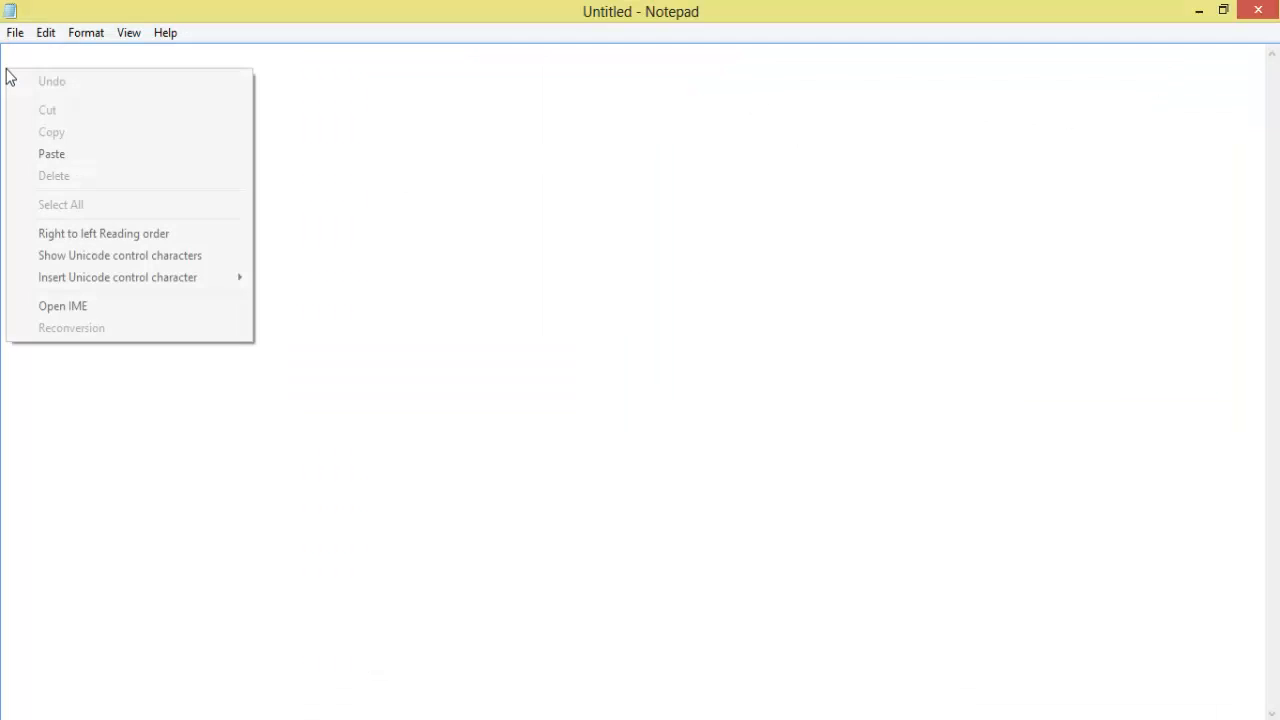
pyautogui.click(60, 155)
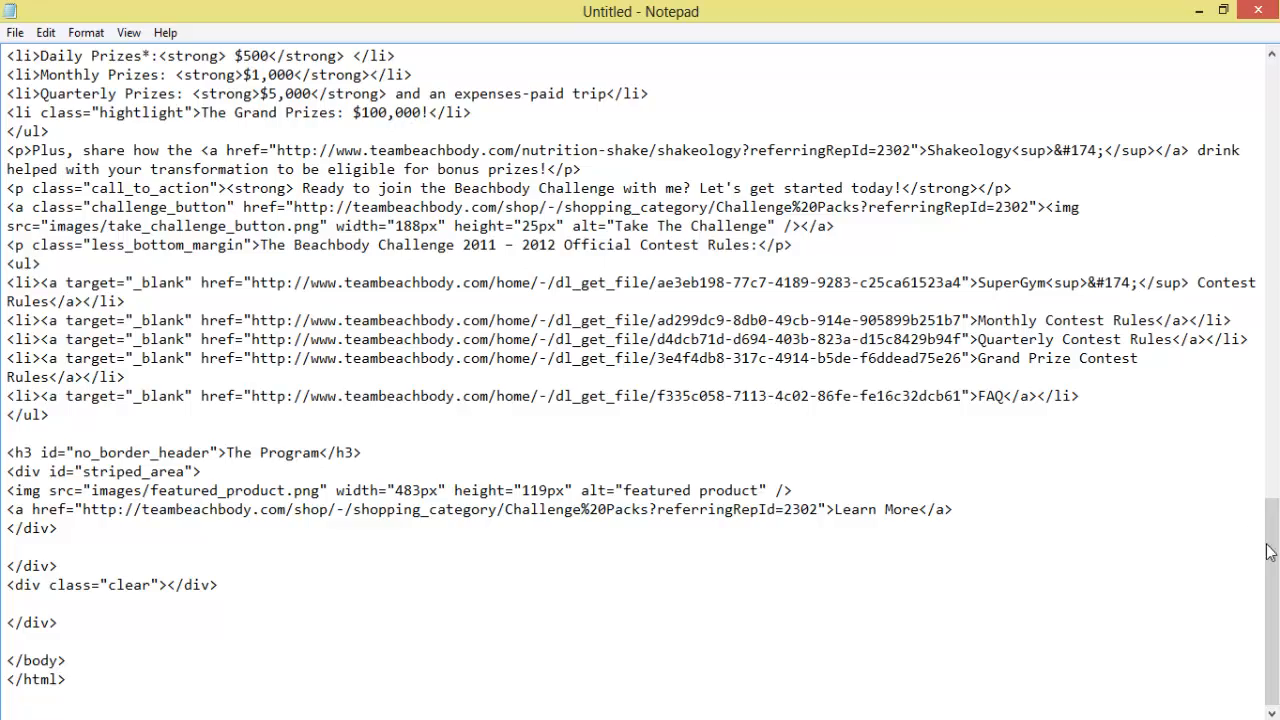
pyautogui.moveTo(1276, 566); pyautogui.dragTo(1272, 112)
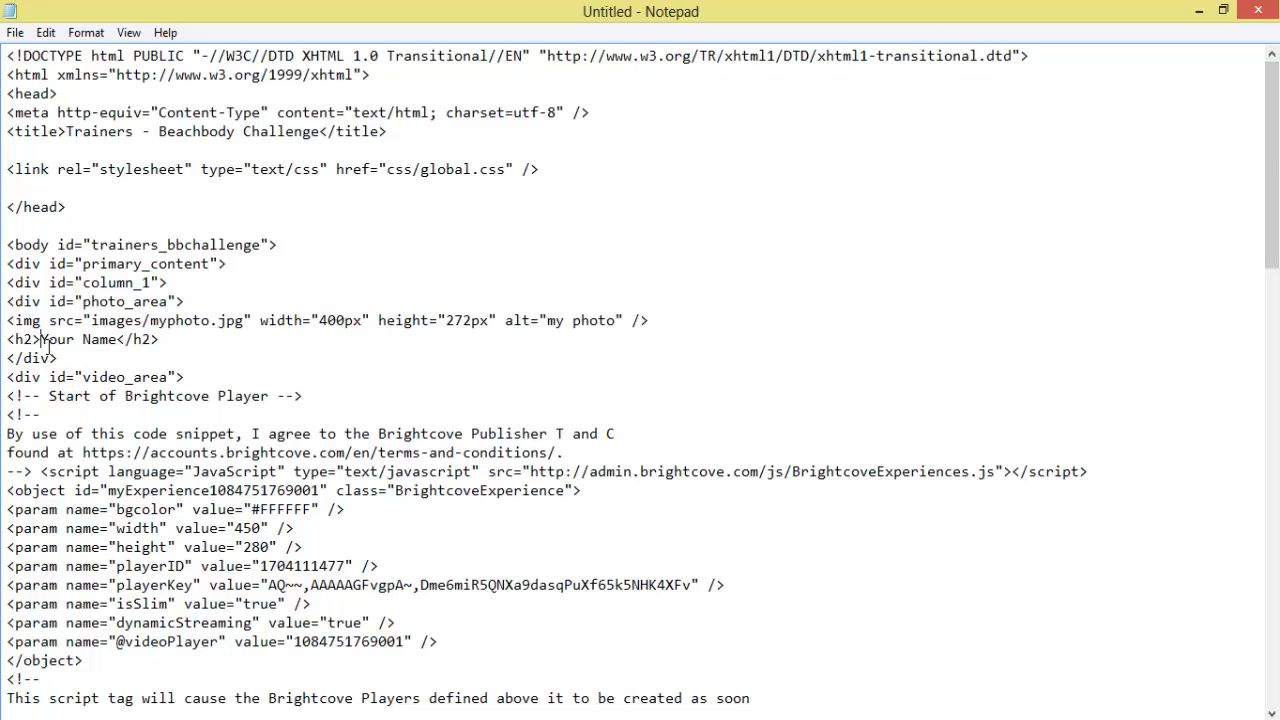
# Replace the "Your Name" placeholder in the h2 heading below the photo with the coach's full name.
pyautogui.moveTo(41, 340); pyautogui.dragTo(124, 355)
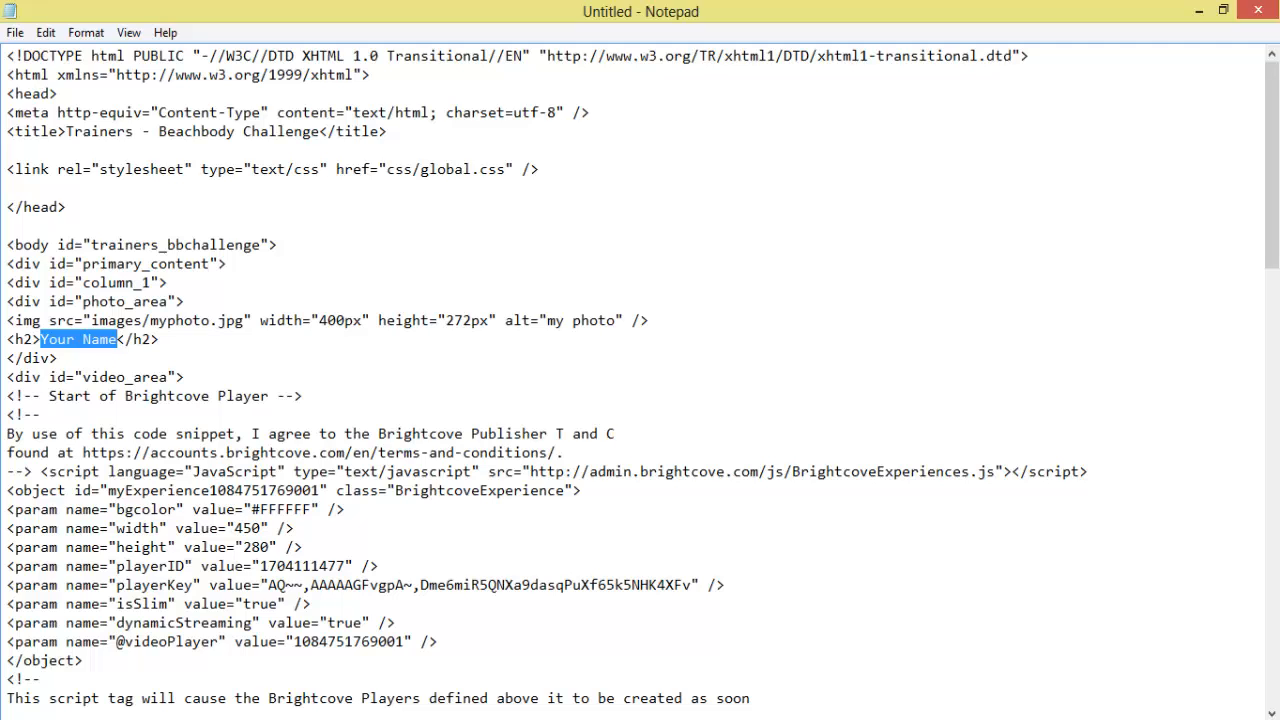
pyautogui.write('Frank ')
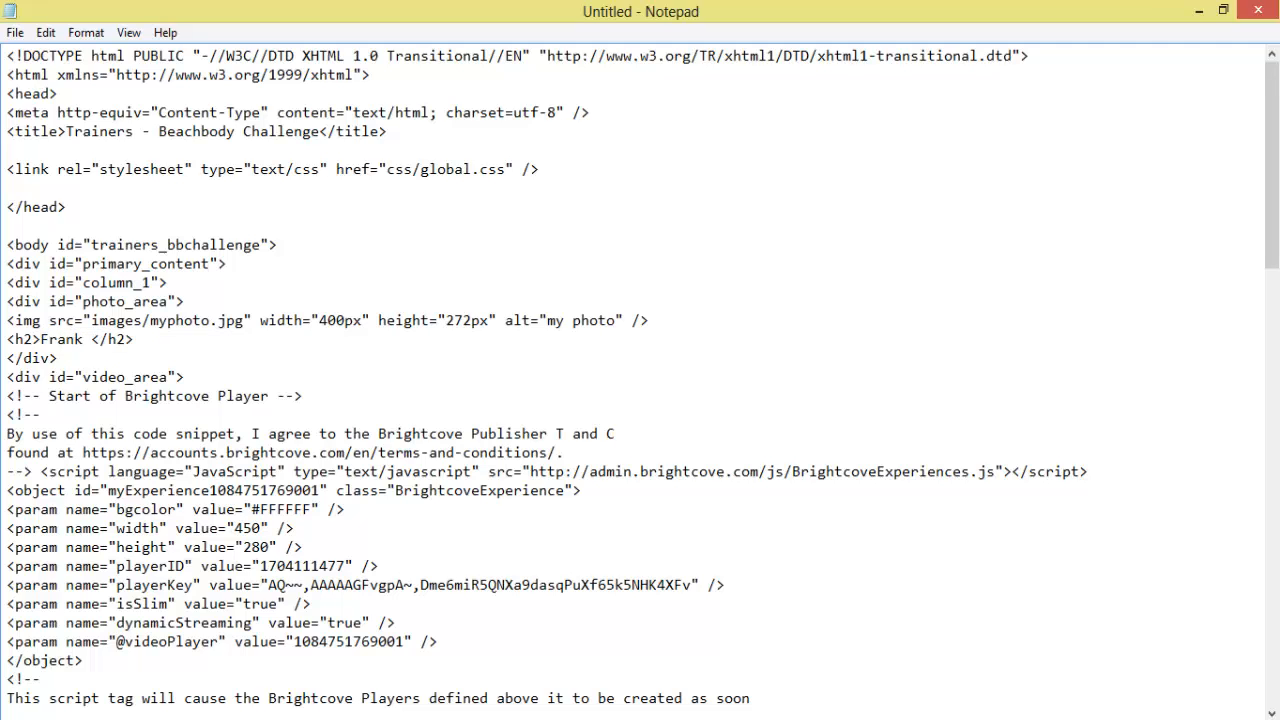
pyautogui.write('Back')
# Examine the img tag in the photo area, including its images/myphoto.jpg source path and its width, height and alt attributes.
pyautogui.moveTo(1276, 232); pyautogui.dragTo(1276, 280)
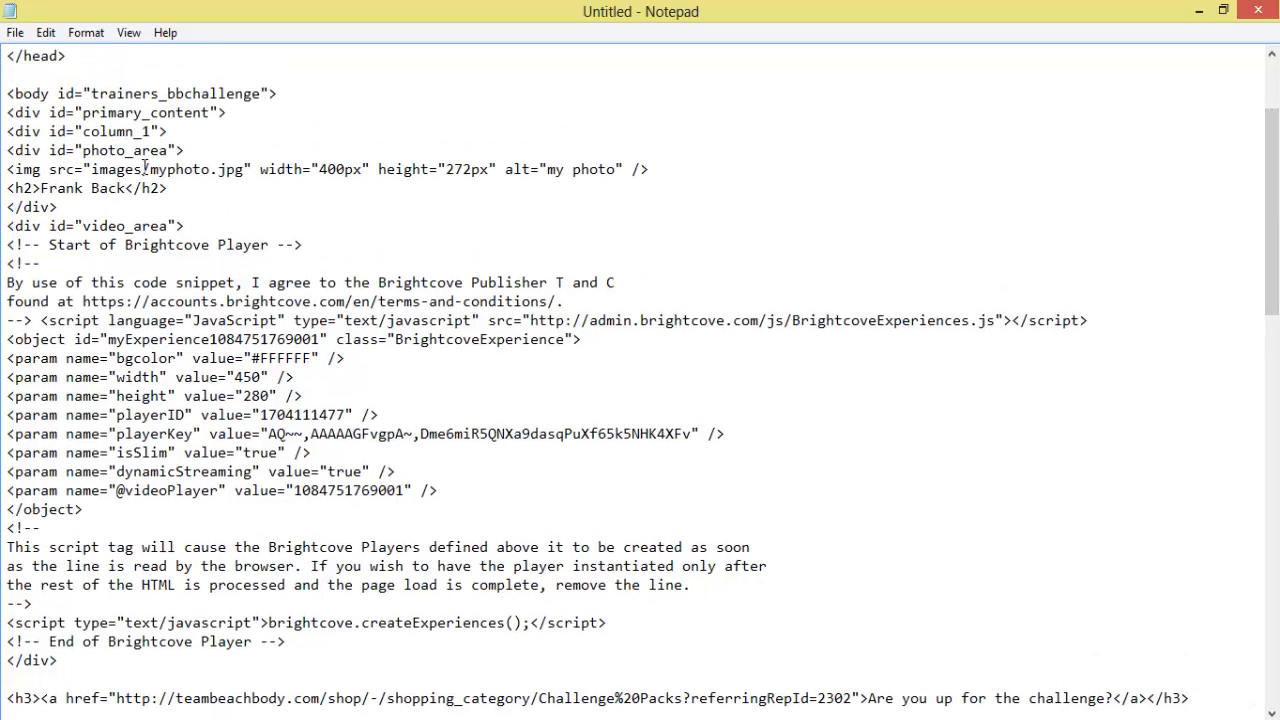
pyautogui.moveTo(92, 176); pyautogui.dragTo(250, 186)
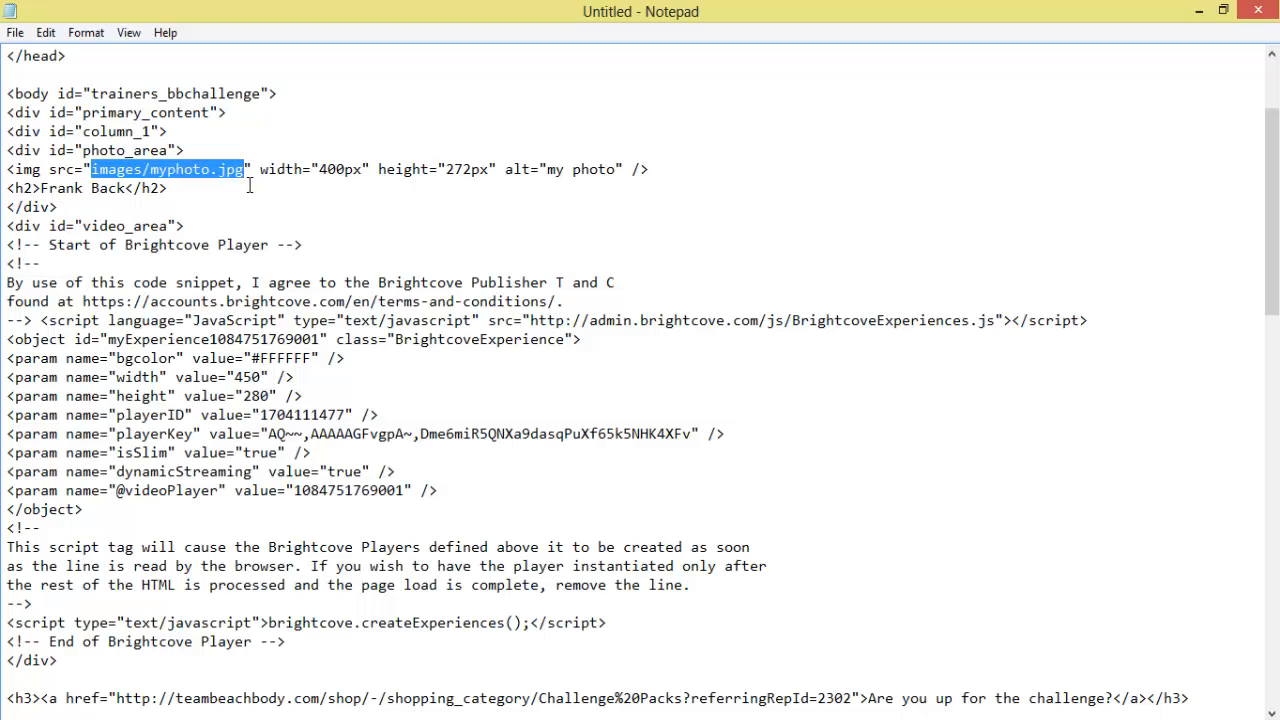
pyautogui.moveTo(10, 180); pyautogui.dragTo(257, 182)
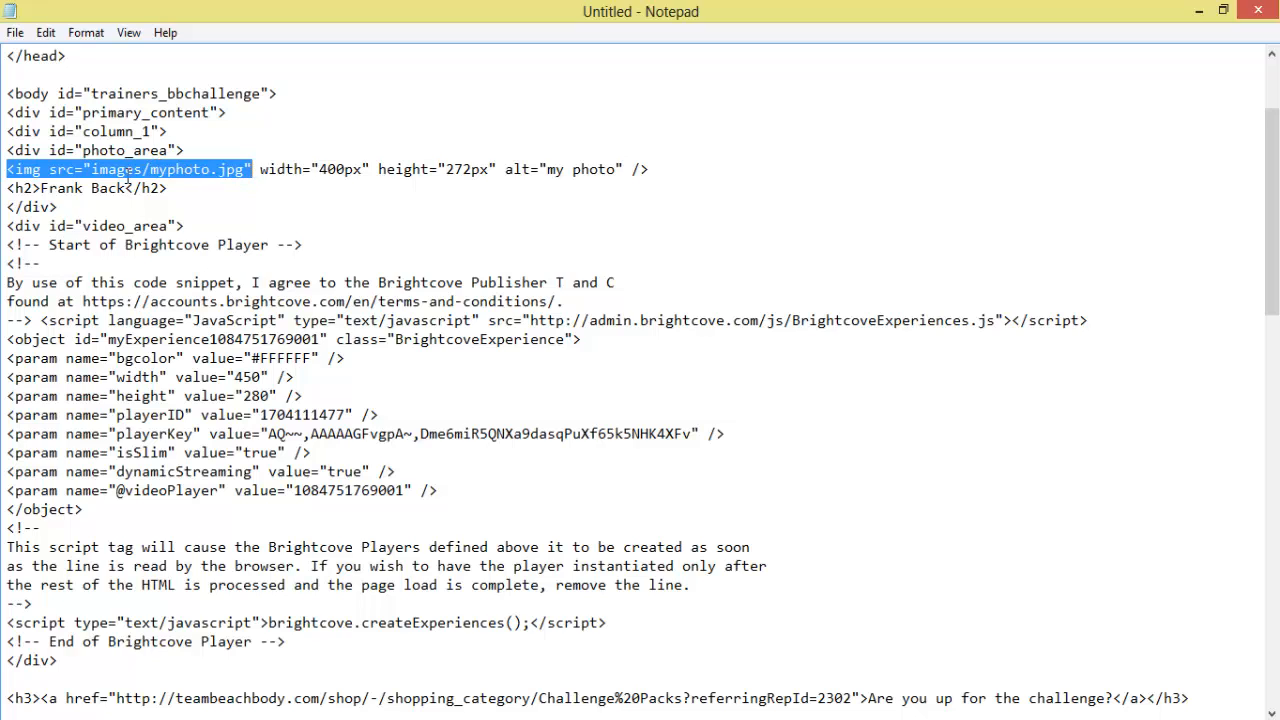
pyautogui.click(266, 178)
pyautogui.moveTo(280, 180); pyautogui.dragTo(521, 196)
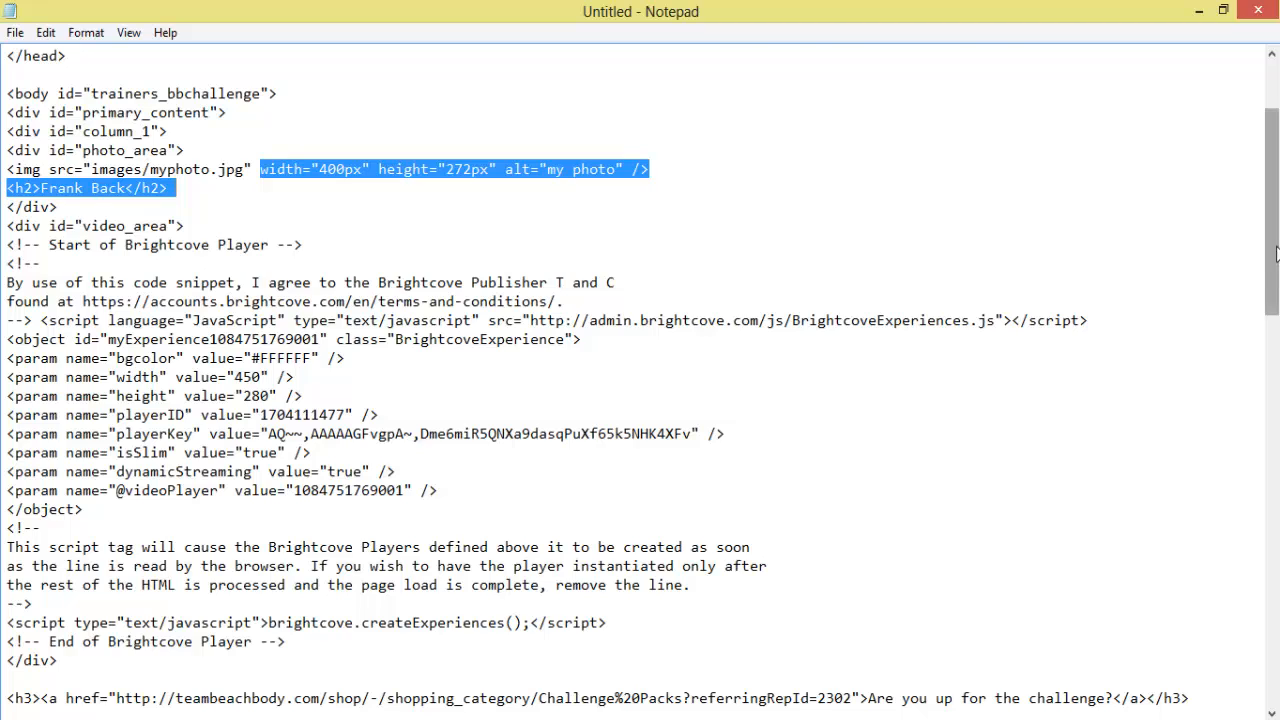
pyautogui.moveTo(1276, 253); pyautogui.dragTo(1276, 176)
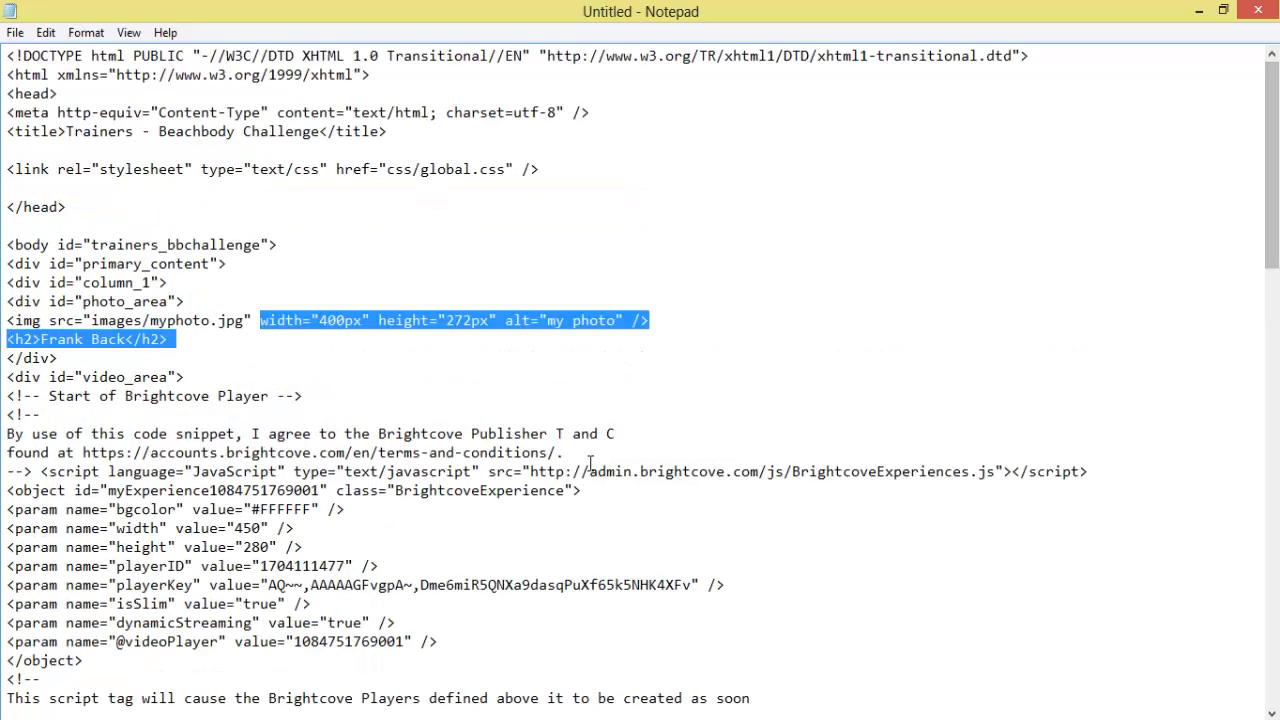
# Try to save the edited code as index.html in the Documents library, without replacing the existing file of that name.
pyautogui.click(15, 33)
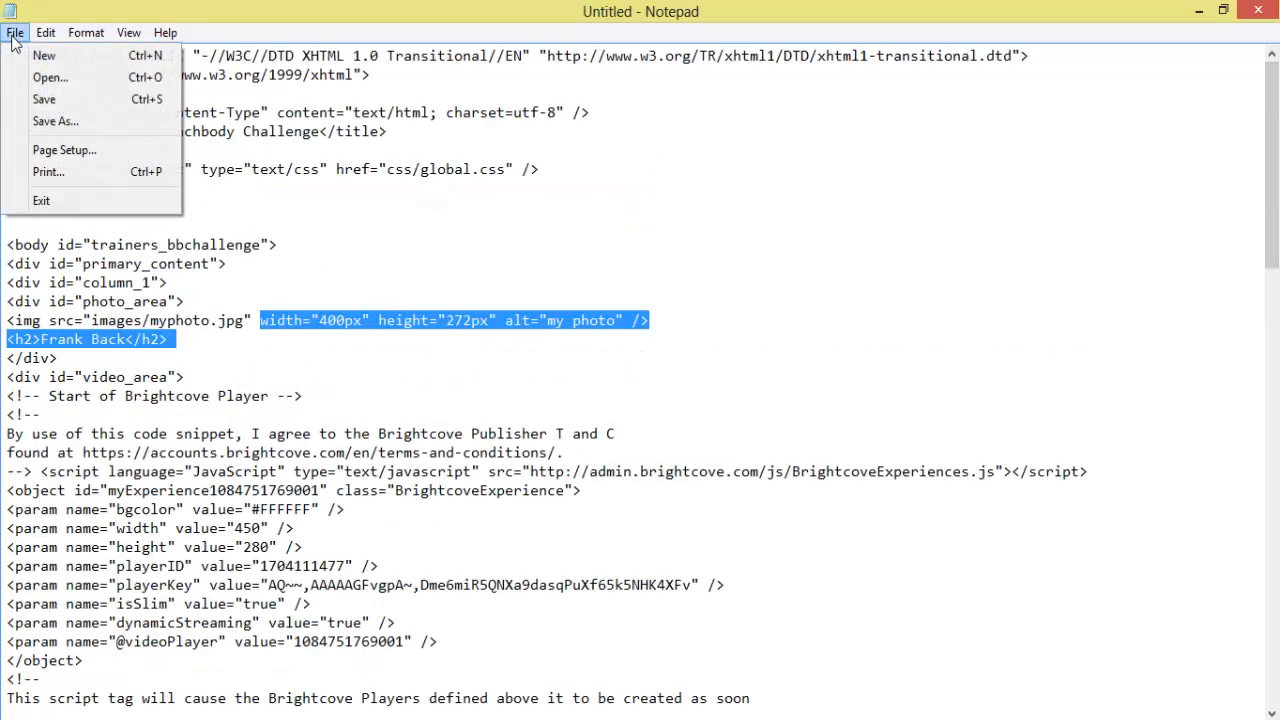
pyautogui.click(57, 128)
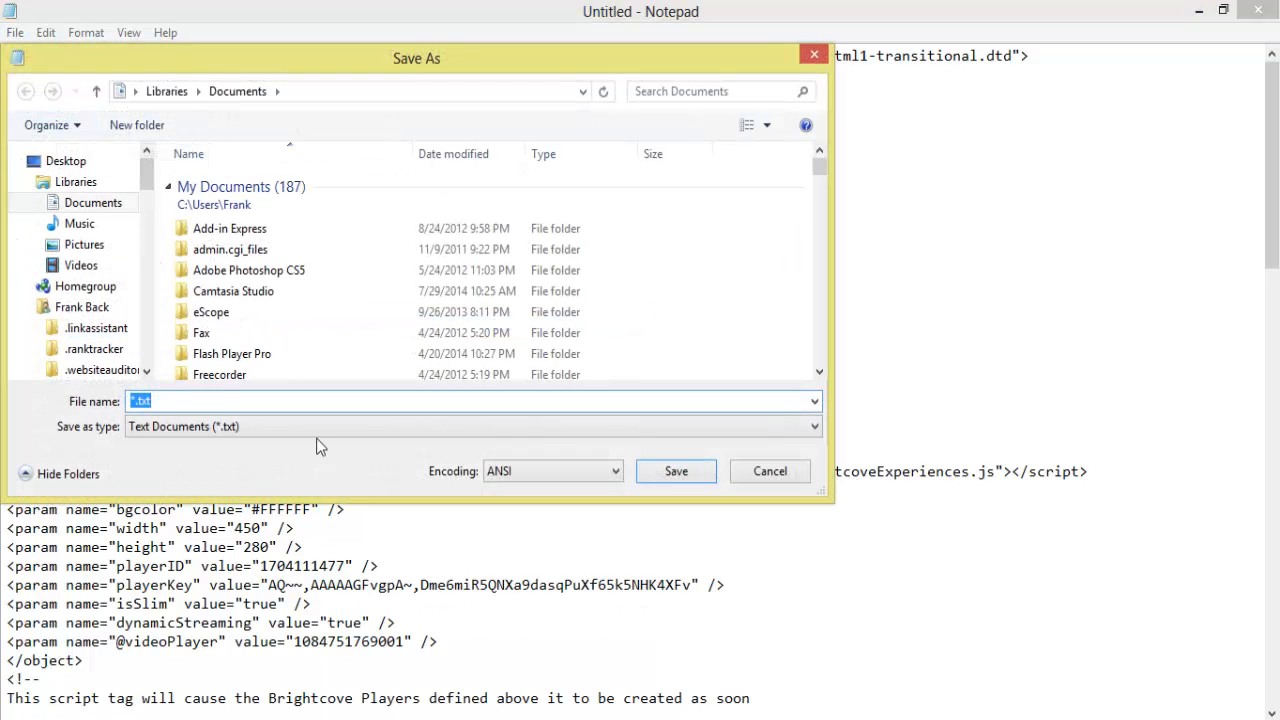
pyautogui.write('inde')
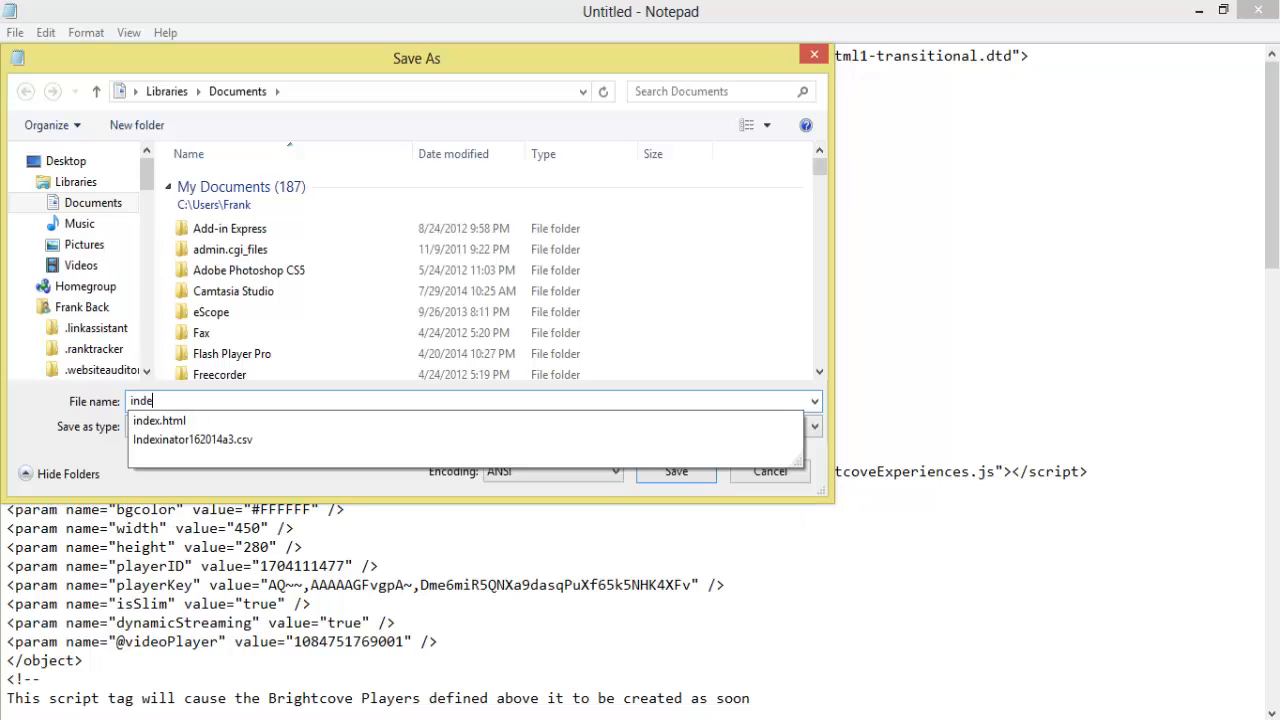
pyautogui.write('x.html')
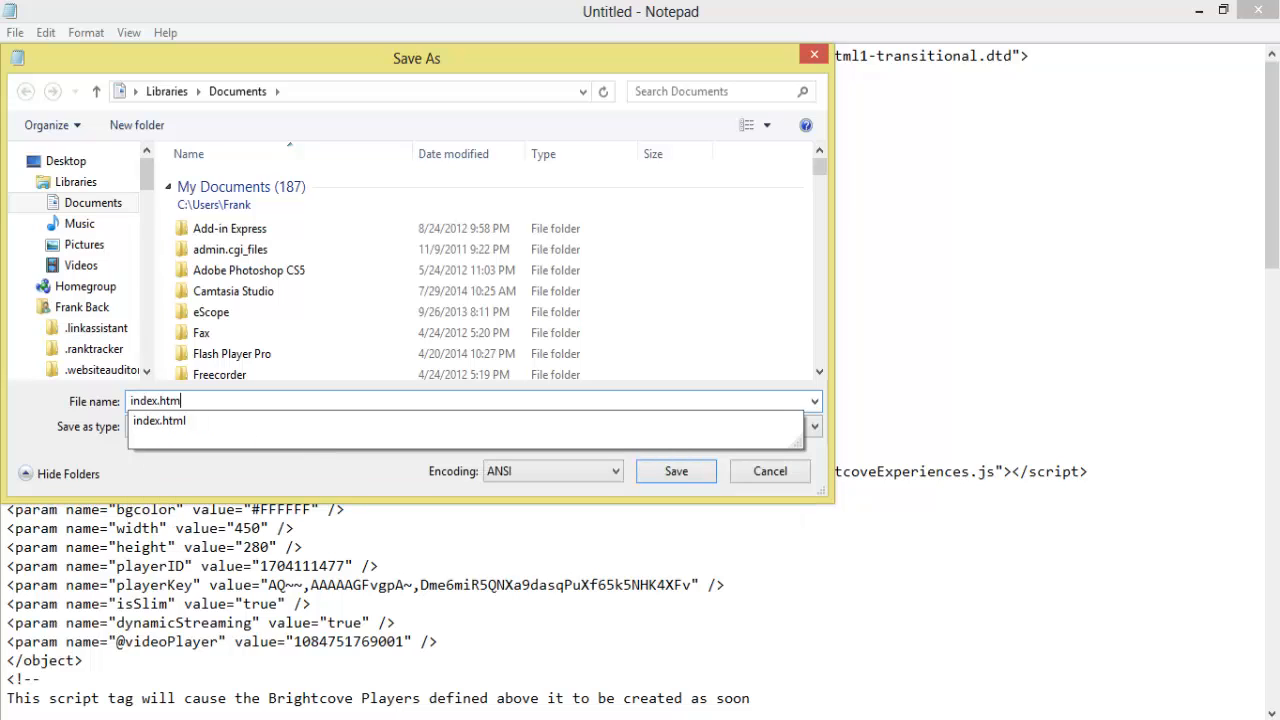
pyautogui.click(679, 477)
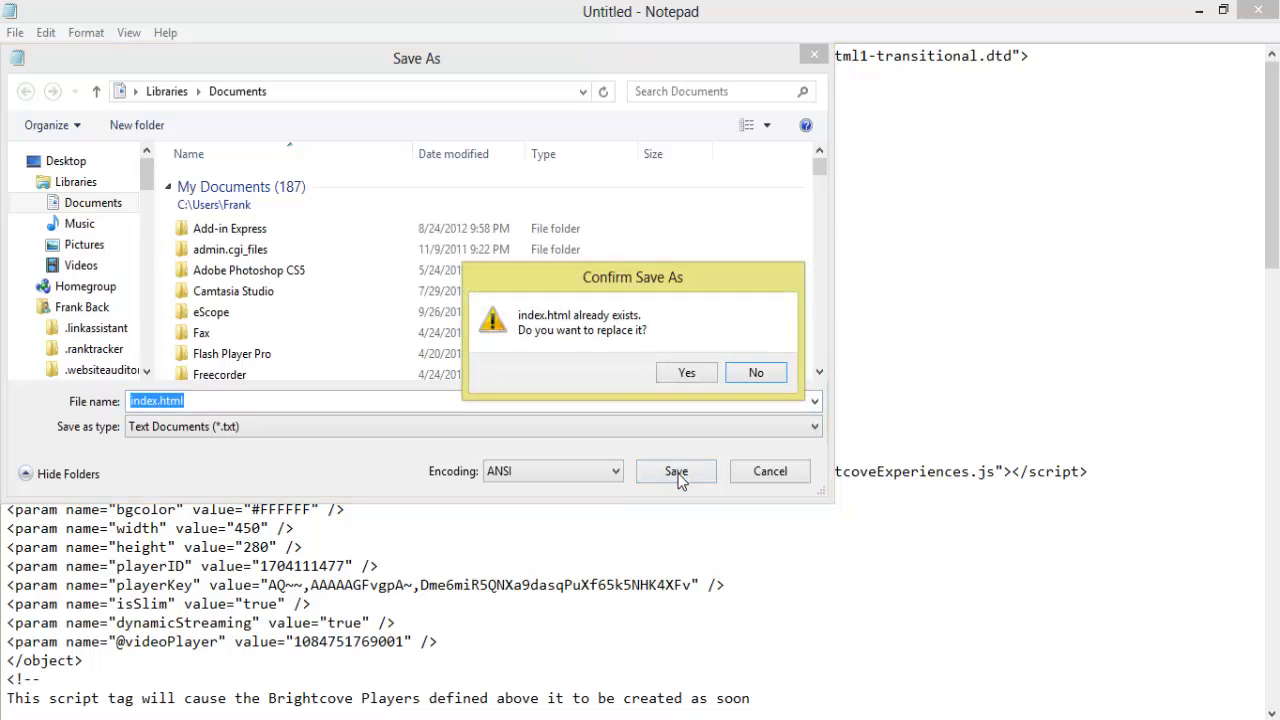
pyautogui.click(755, 374)
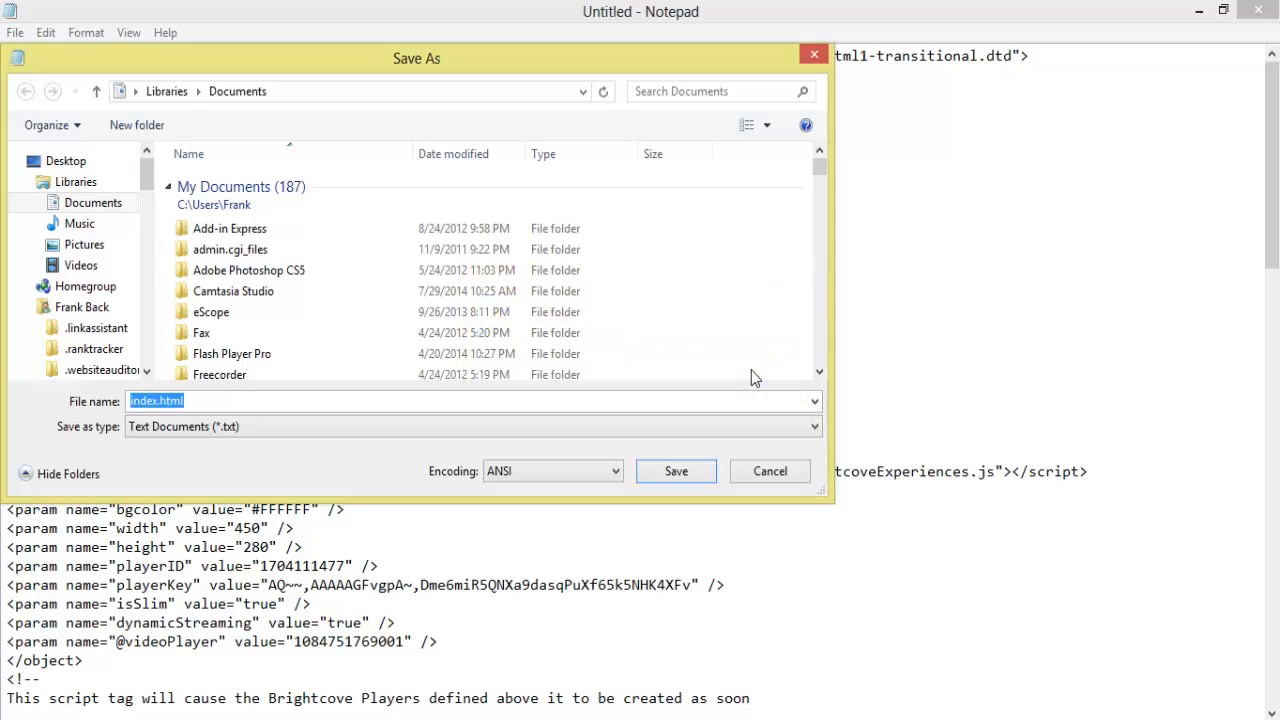
pyautogui.click(815, 56)
# Switch to Chrome and review the start of the instructions, the finished challenge page on coachesneeded.com and the Bluehost hosting page.
pyautogui.click(1197, 10)
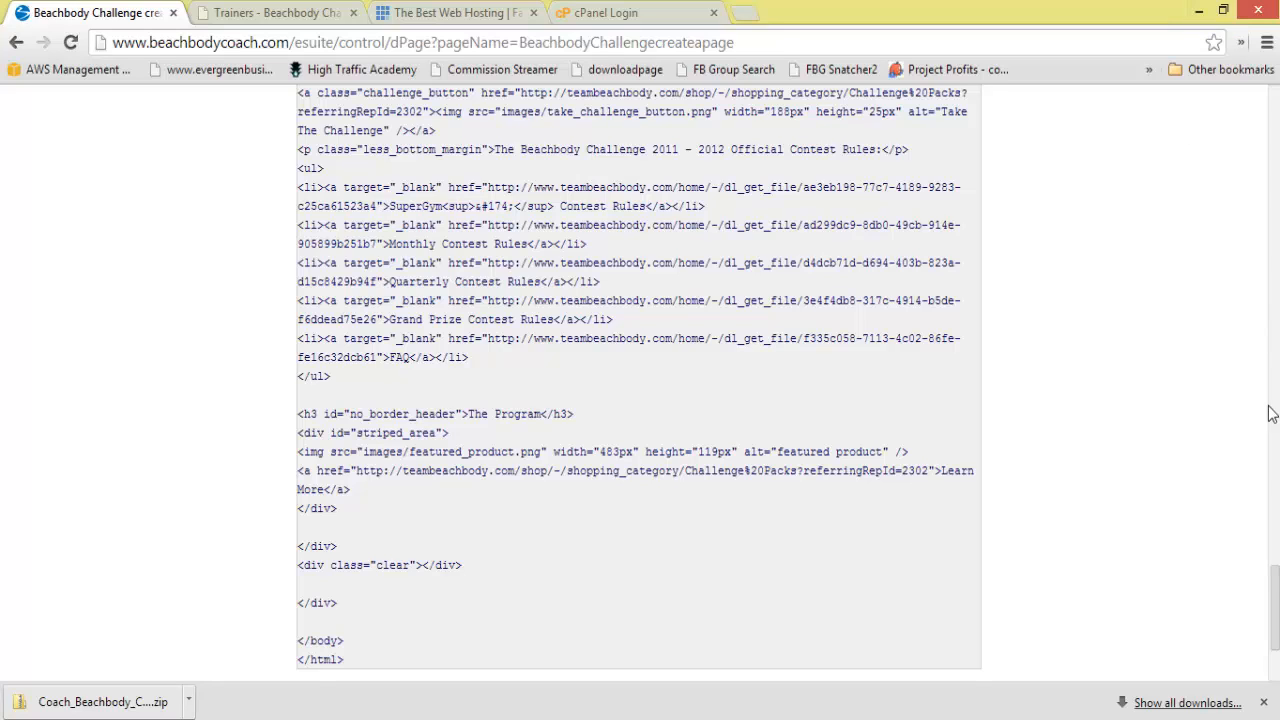
pyautogui.moveTo(1275, 610); pyautogui.dragTo(1275, 130)
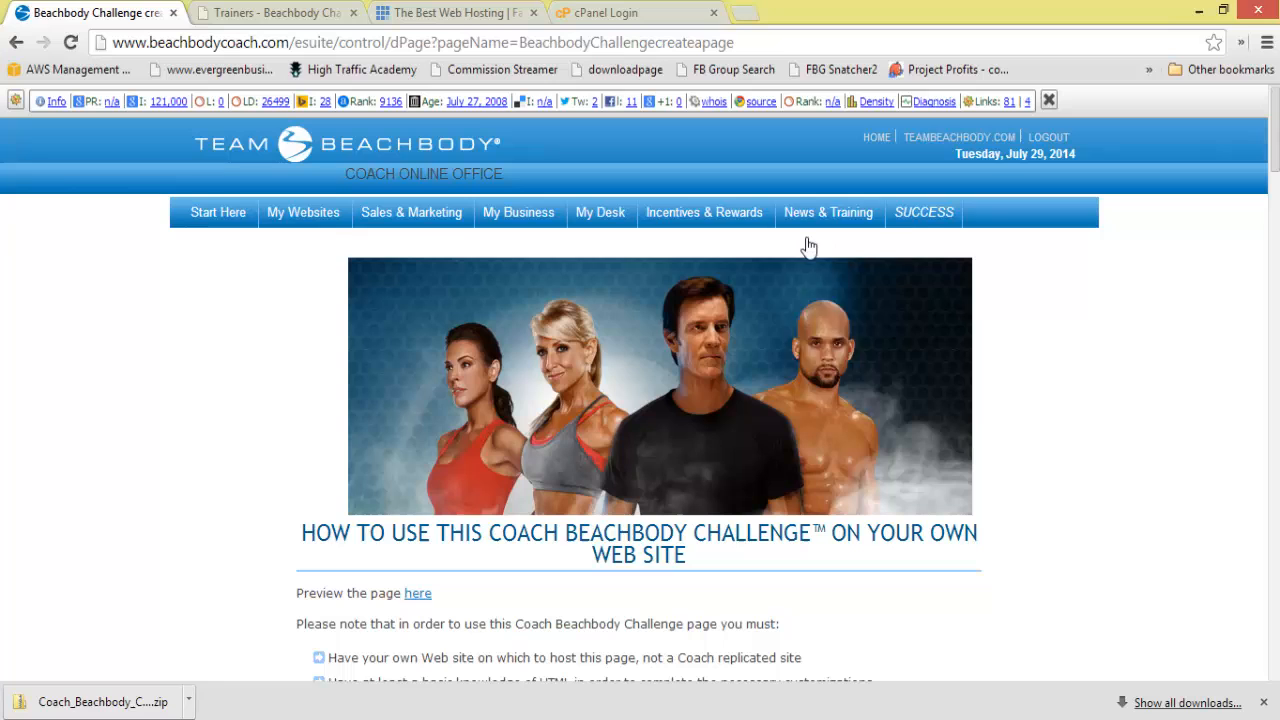
pyautogui.click(236, 10)
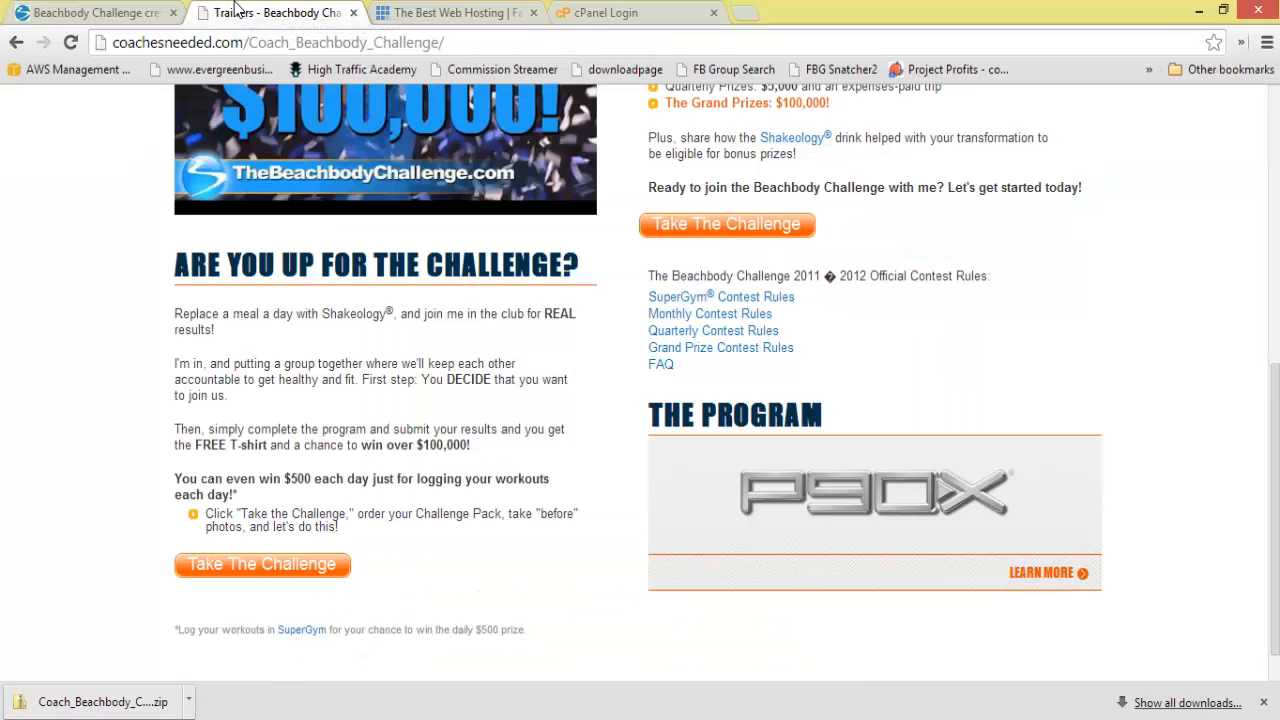
pyautogui.moveTo(1275, 463); pyautogui.dragTo(1270, 186)
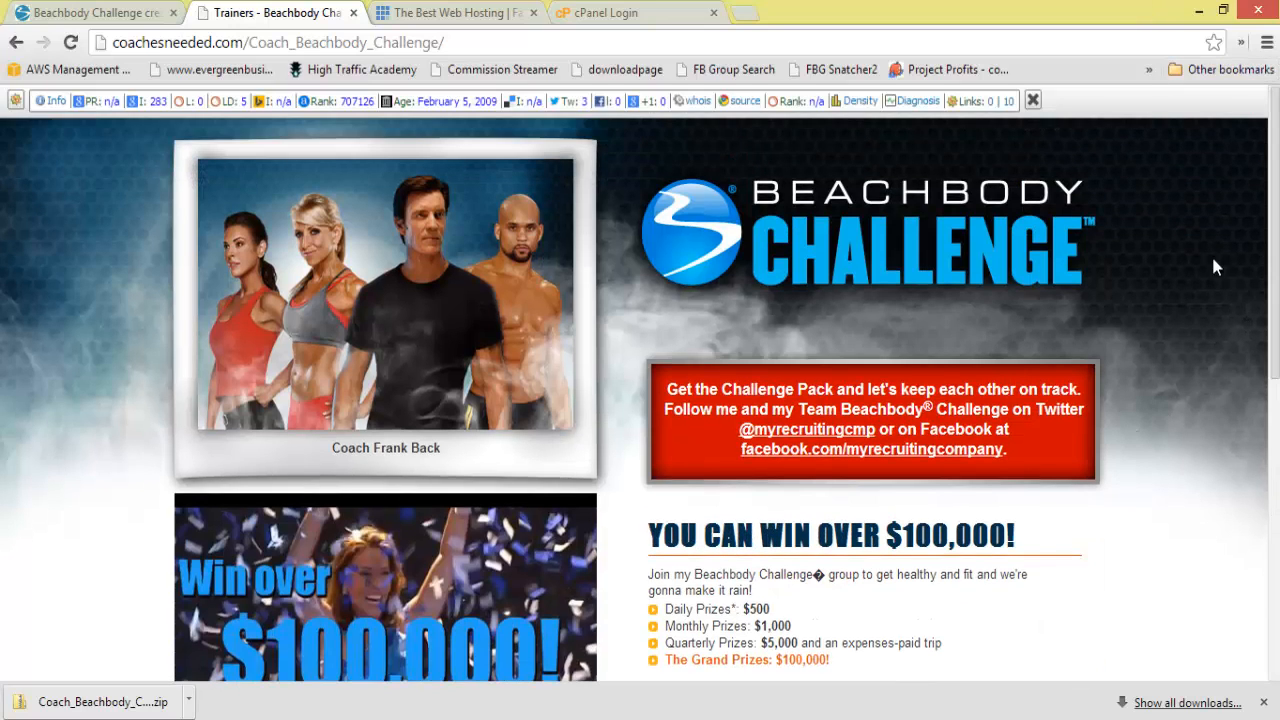
pyautogui.moveTo(1277, 165)
pyautogui.mouseDown()
pyautogui.moveTo(1277, 470)
pyautogui.moveTo(1277, 163)
pyautogui.mouseUp()
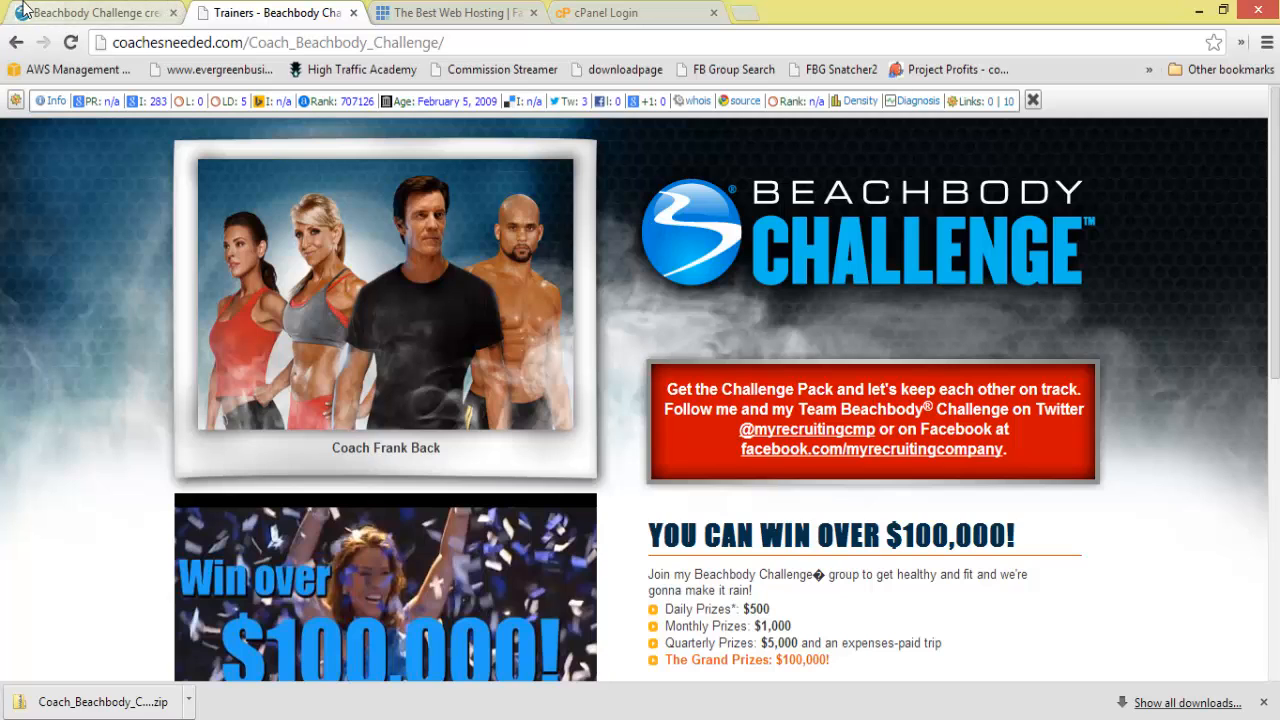
pyautogui.click(430, 12)
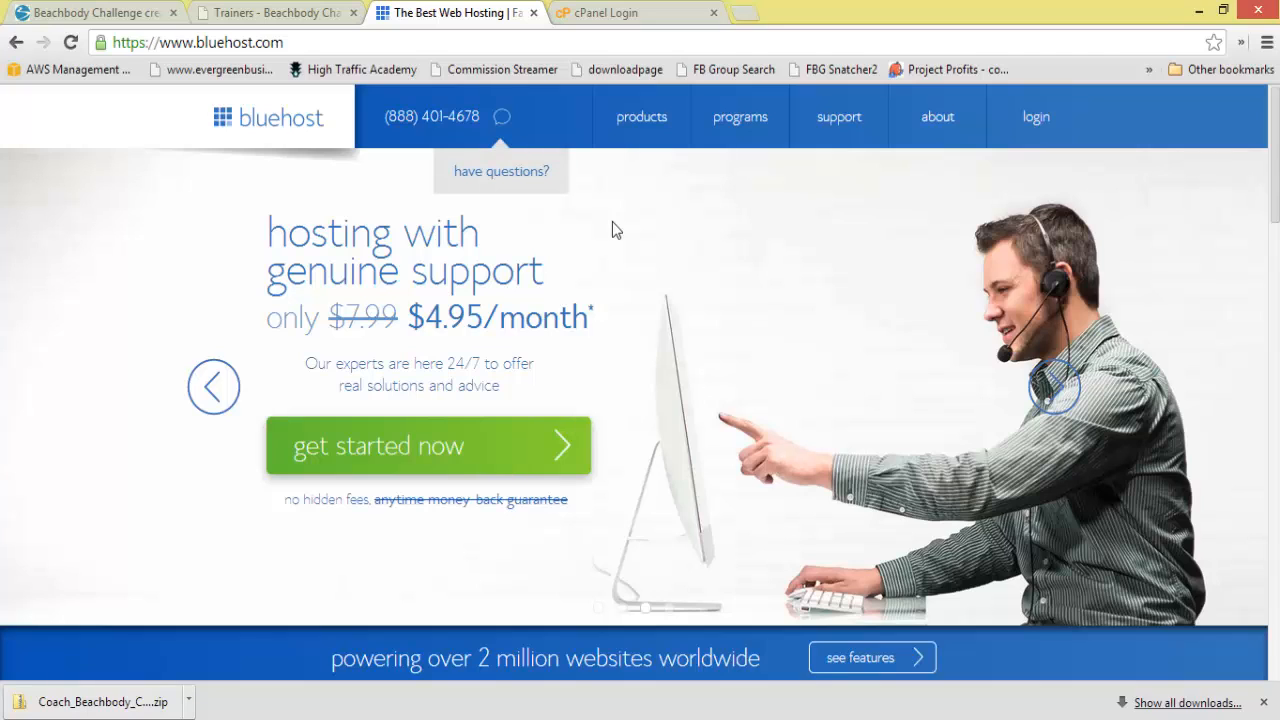
# Log in to cPanel with the prefilled credentials and decline the Getting Started Wizard.
pyautogui.click(598, 14)
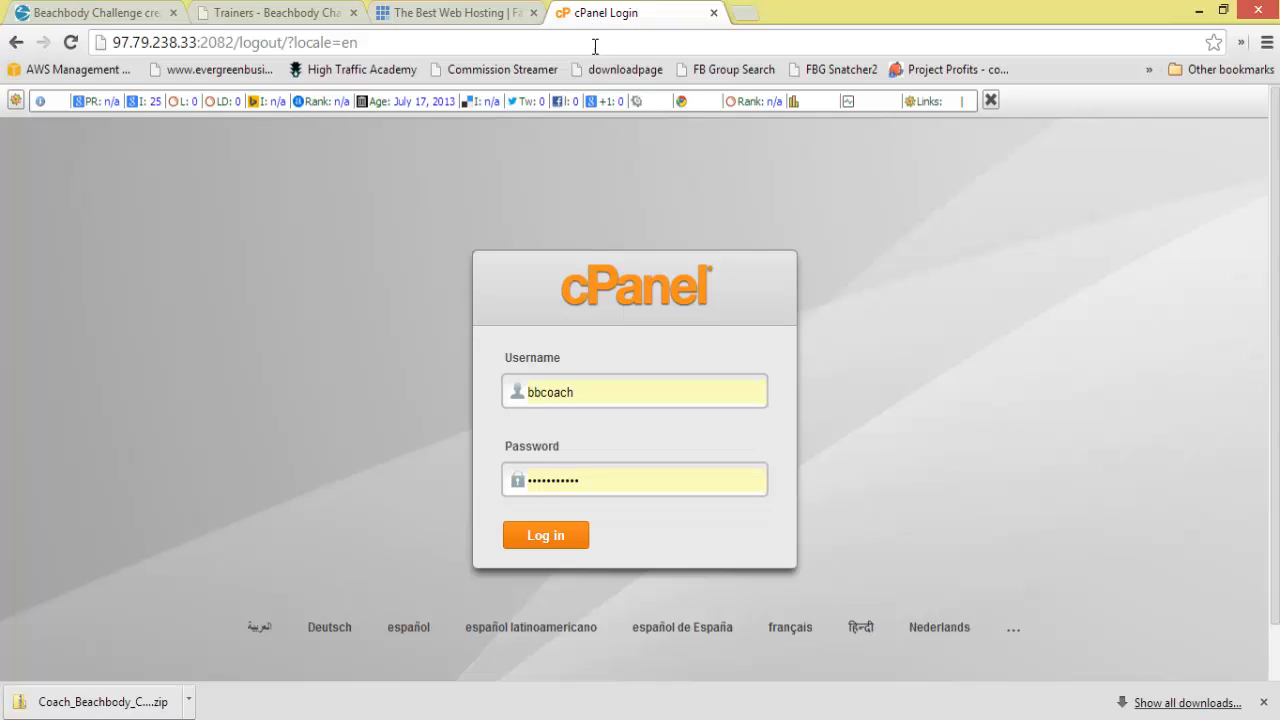
pyautogui.click(548, 537)
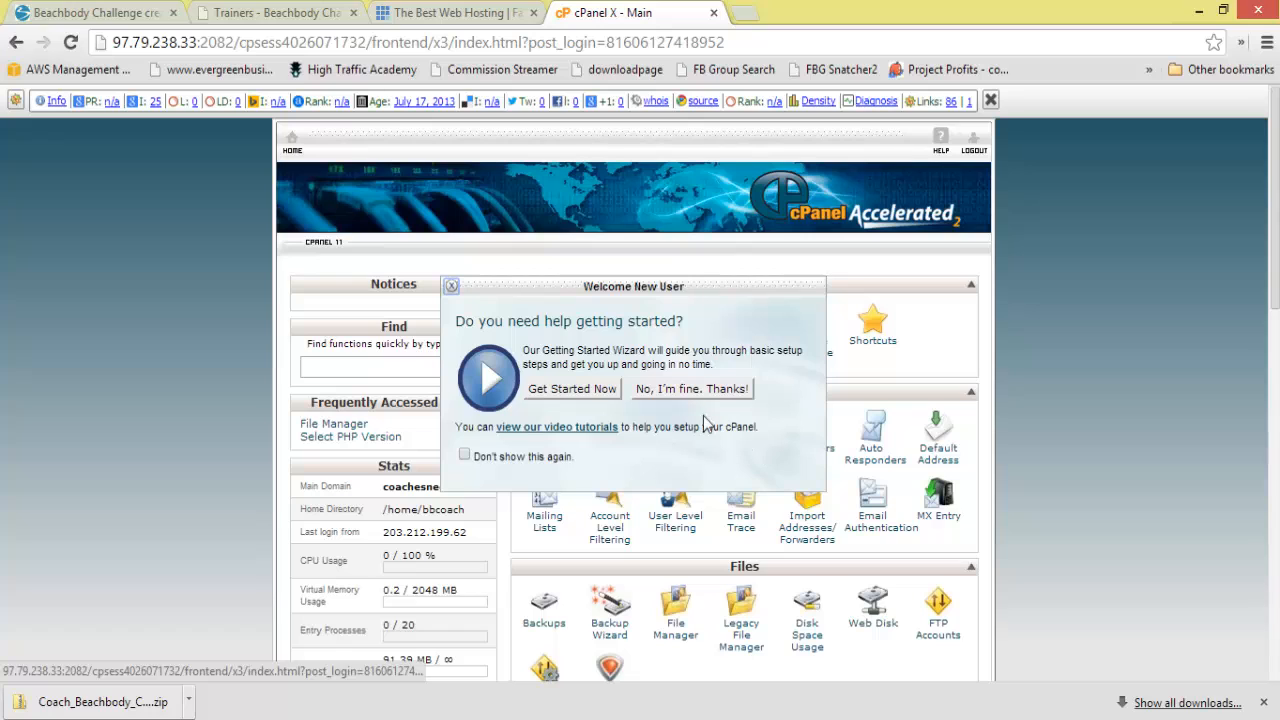
pyautogui.click(694, 390)
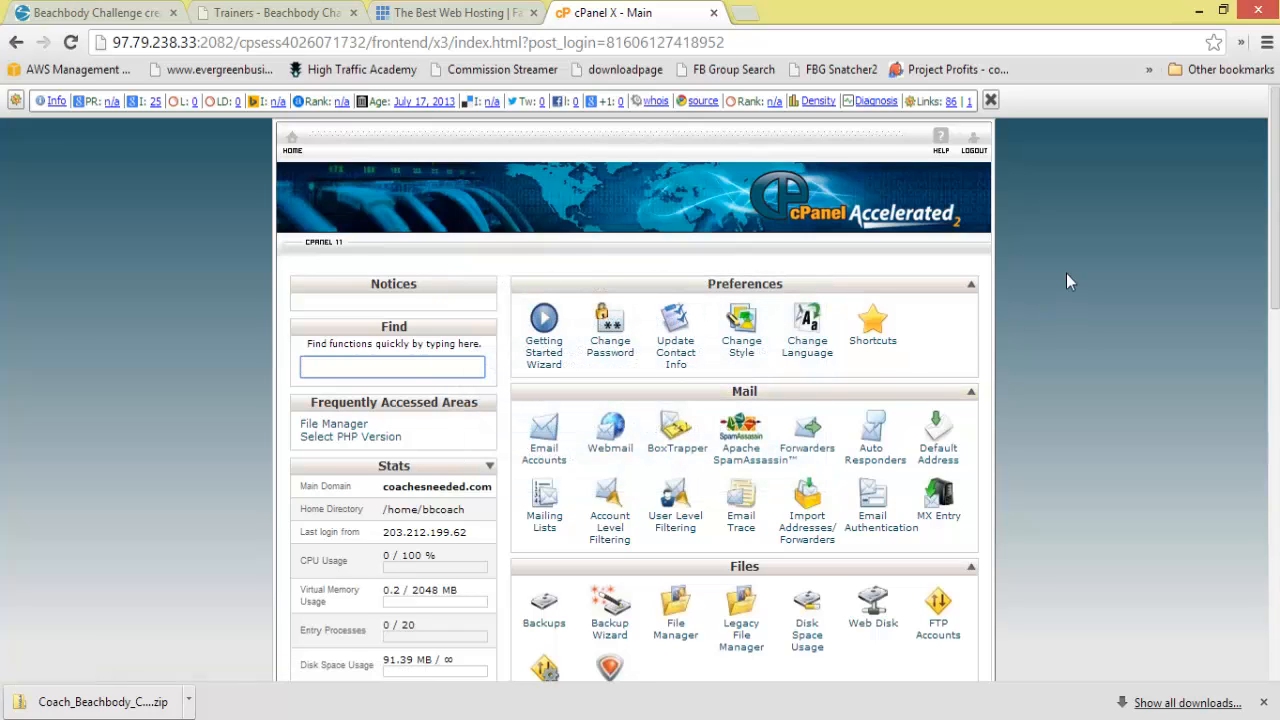
# Open the cPanel File Manager at the Web Root (public_html/www) directory of coachesneeded.com.
pyautogui.moveTo(1278, 165); pyautogui.dragTo(1279, 242)
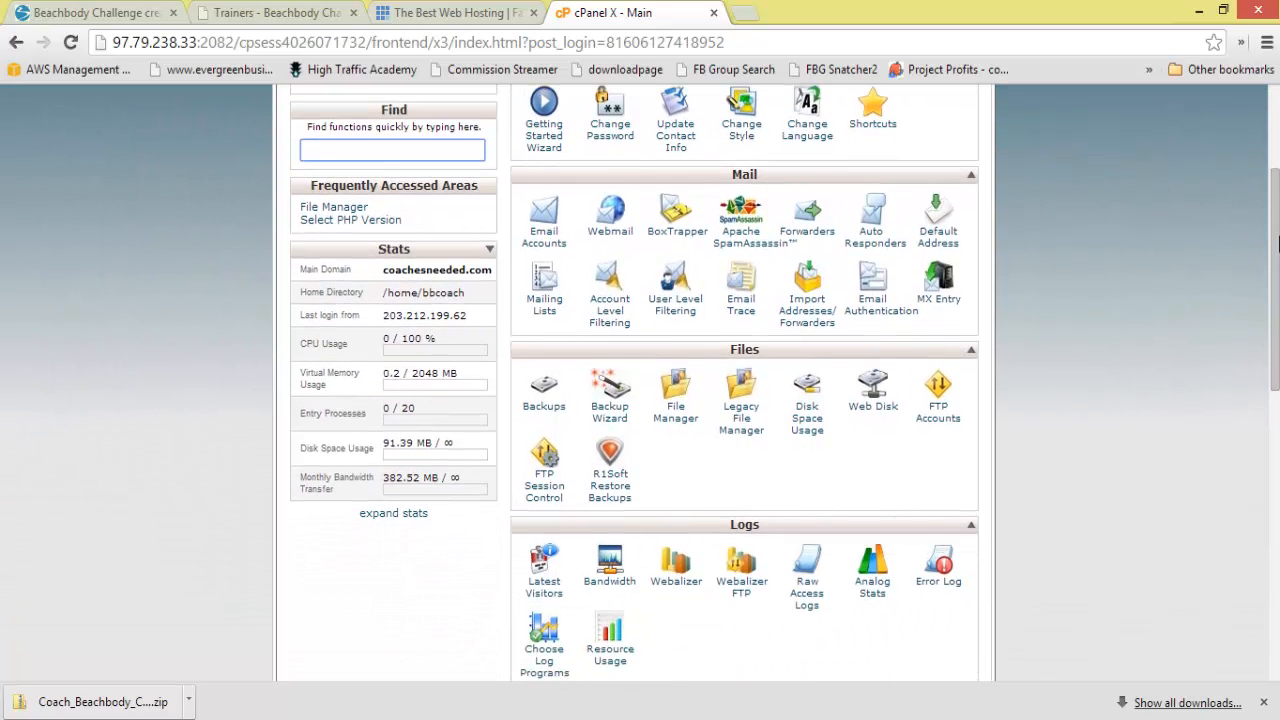
pyautogui.click(678, 415)
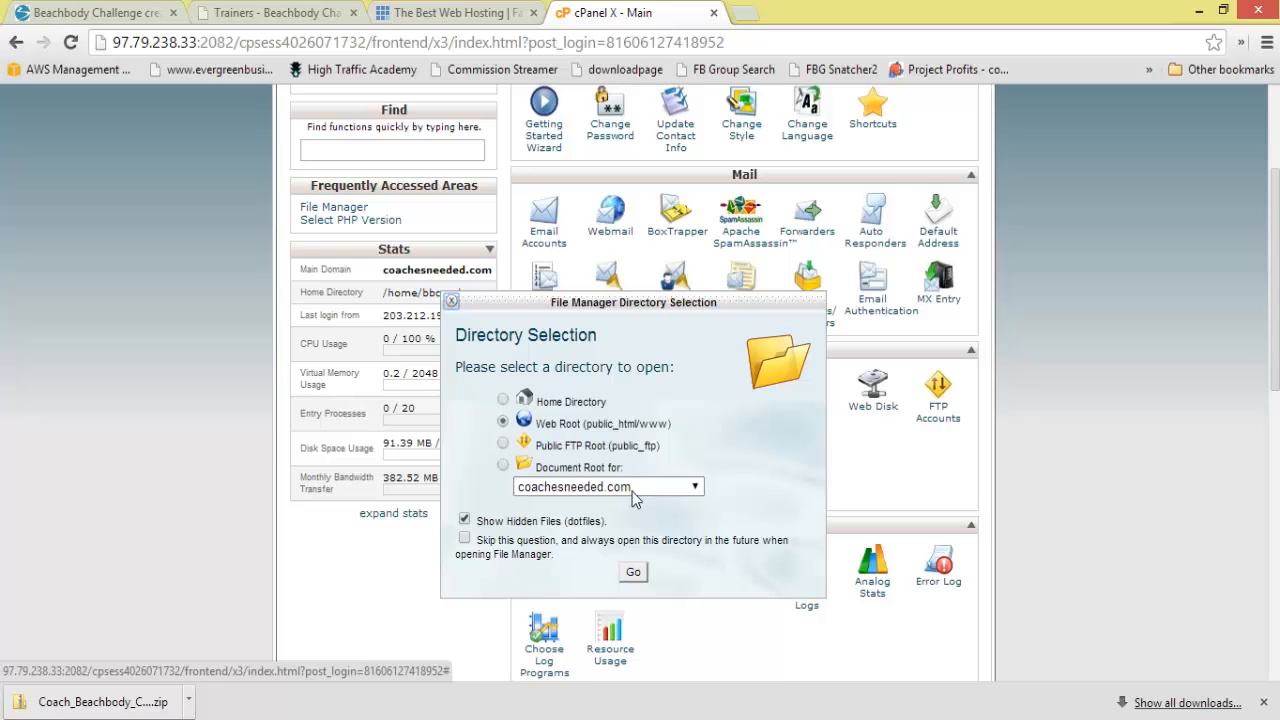
pyautogui.click(633, 568)
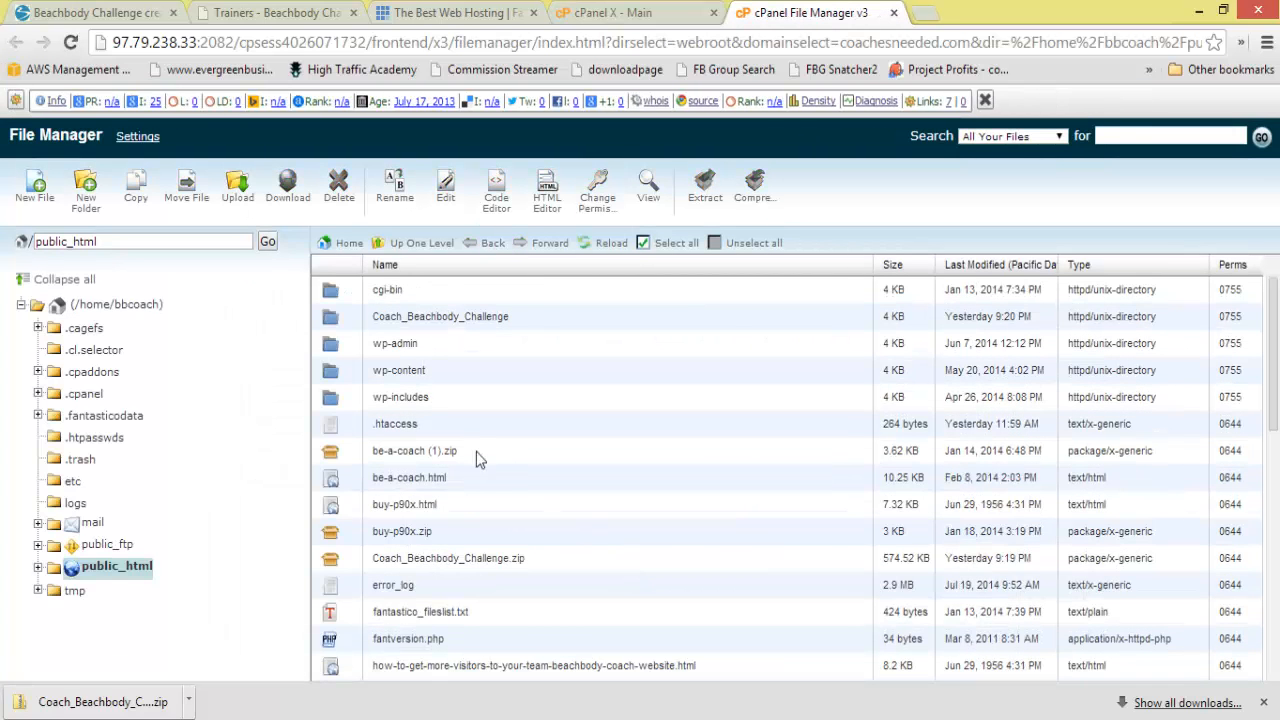
# Delete the existing Coach_Beachbody_Challenge folder and the Coach_Beachbody_Challenge.zip archive from public_html.
pyautogui.click(330, 318)
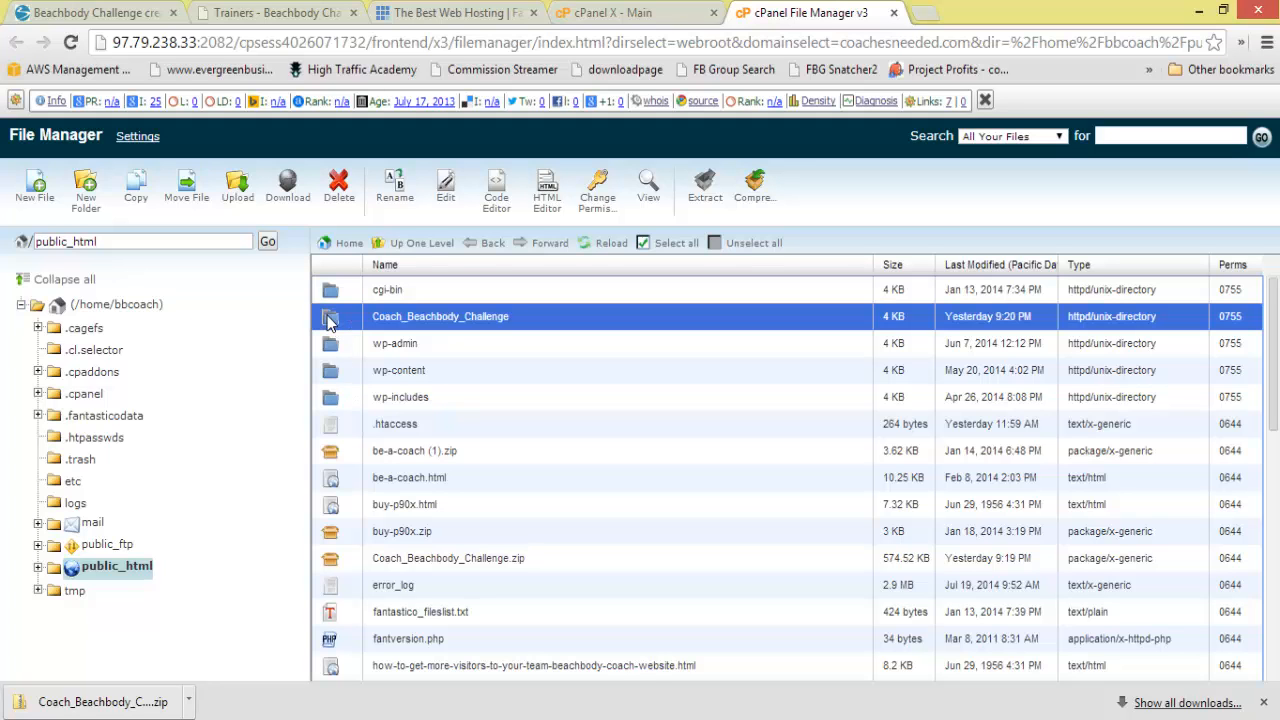
pyautogui.click(339, 185)
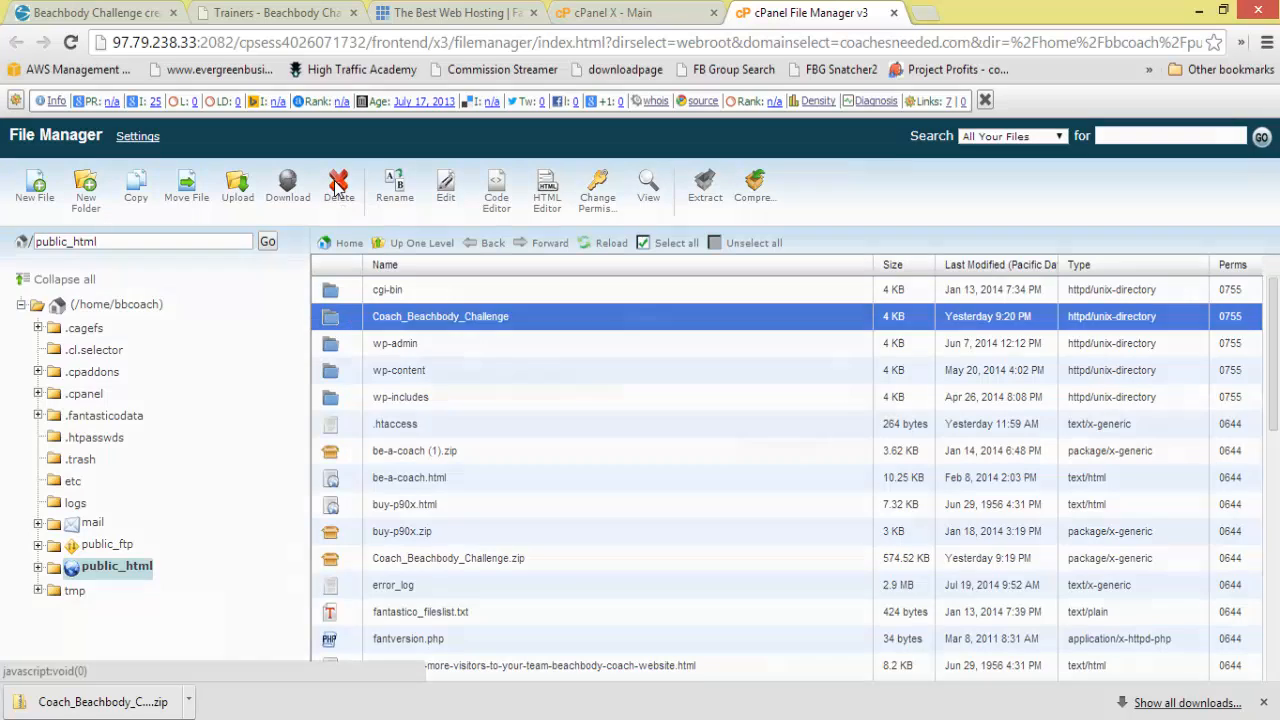
pyautogui.click(773, 445)
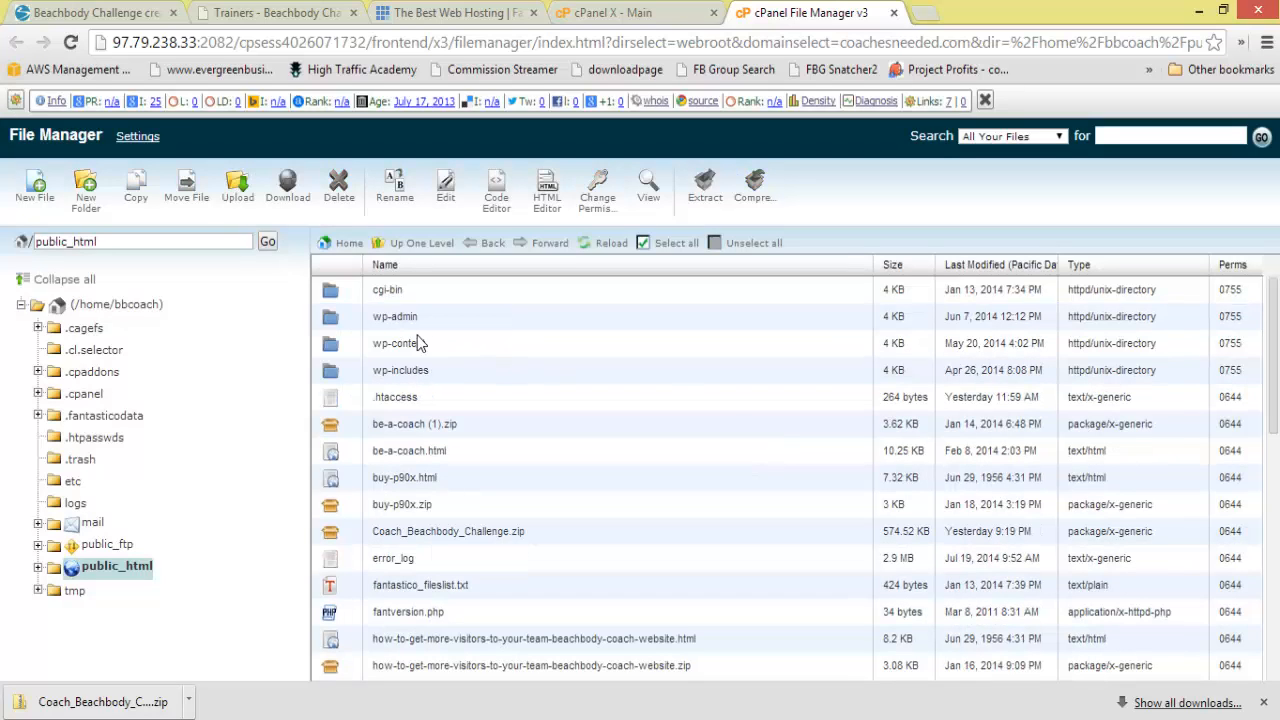
pyautogui.click(341, 535)
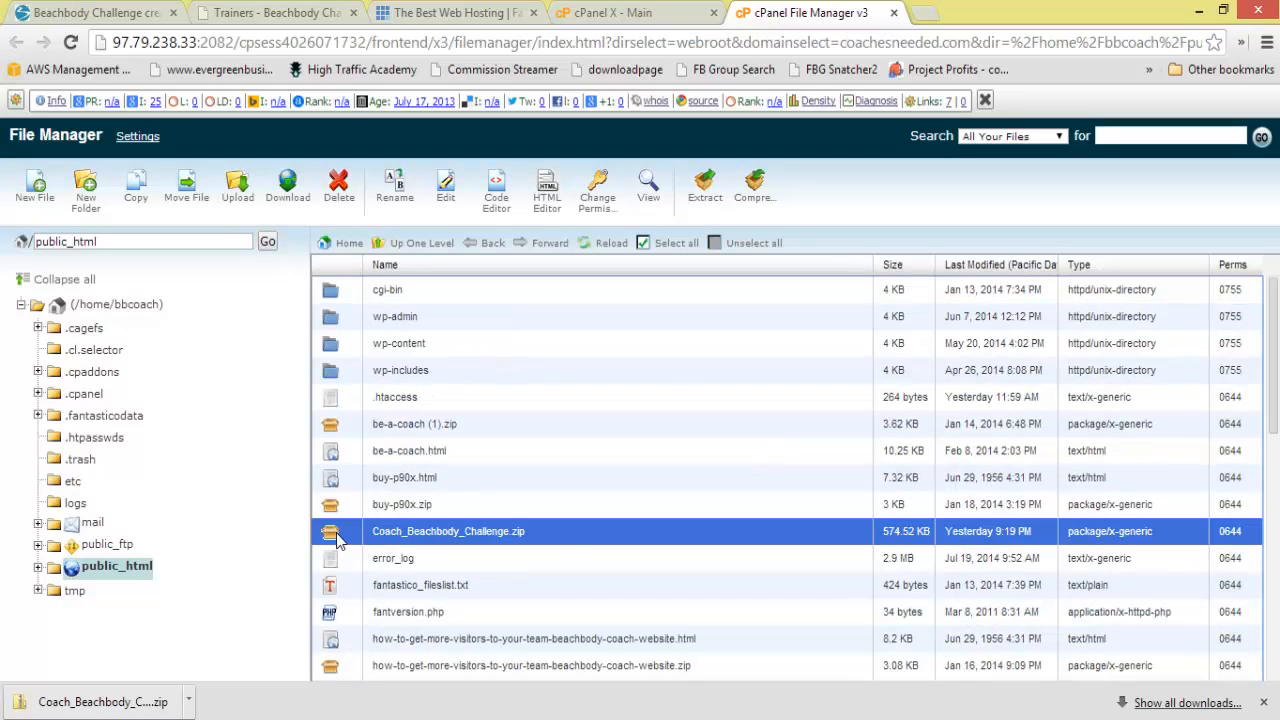
pyautogui.click(339, 185)
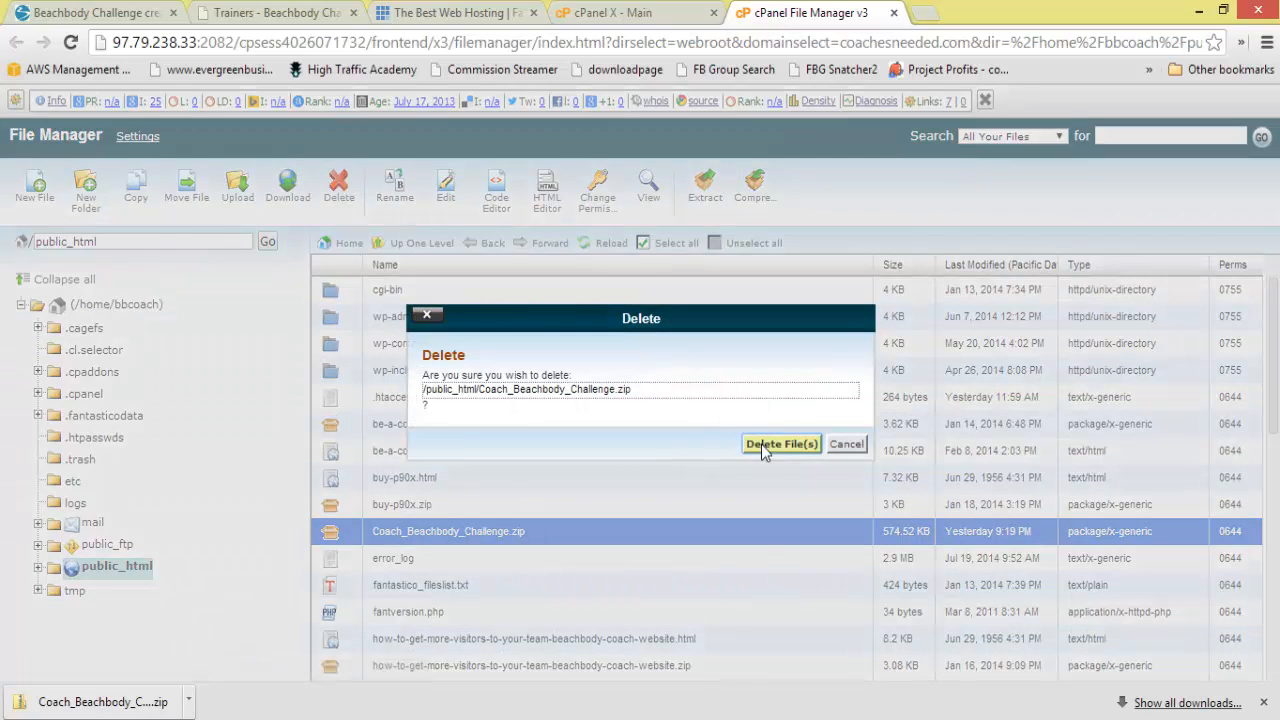
pyautogui.click(761, 444)
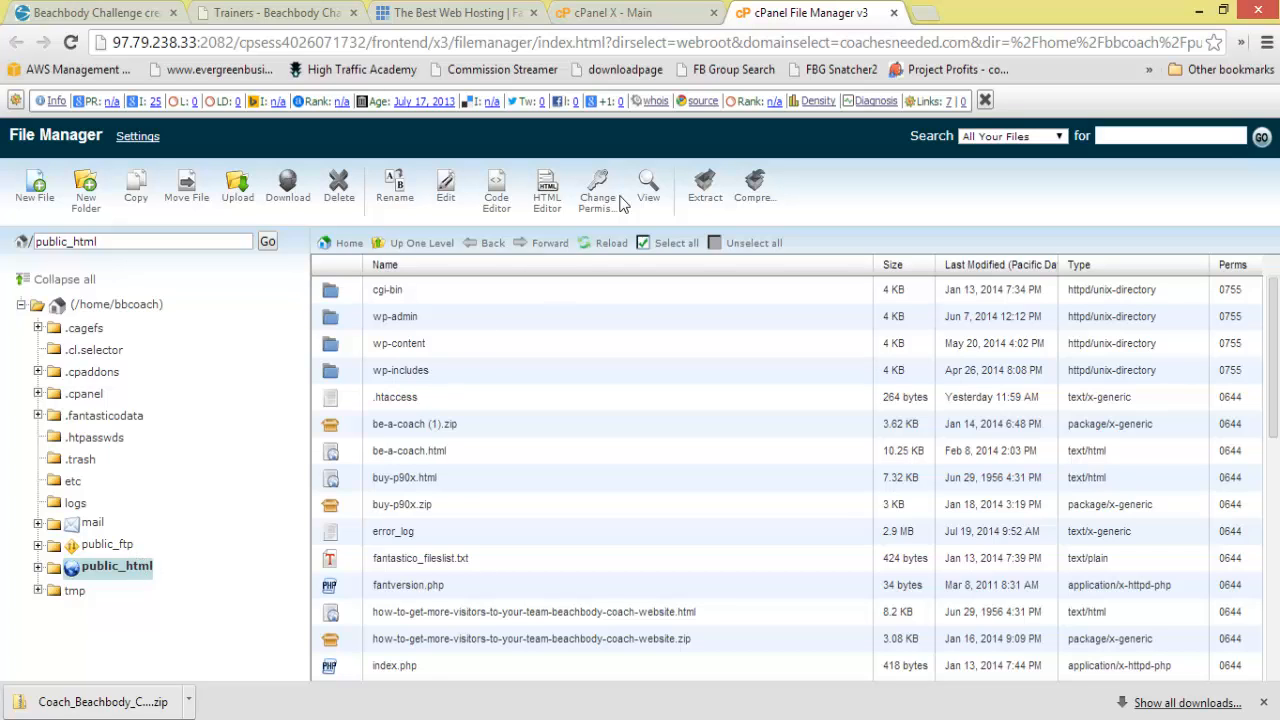
# Upload Coach_Beachbody_Challenge.zip to public_html, finding it in the computer's Libraries with the search term coach, and return to the directory listing.
pyautogui.click(236, 190)
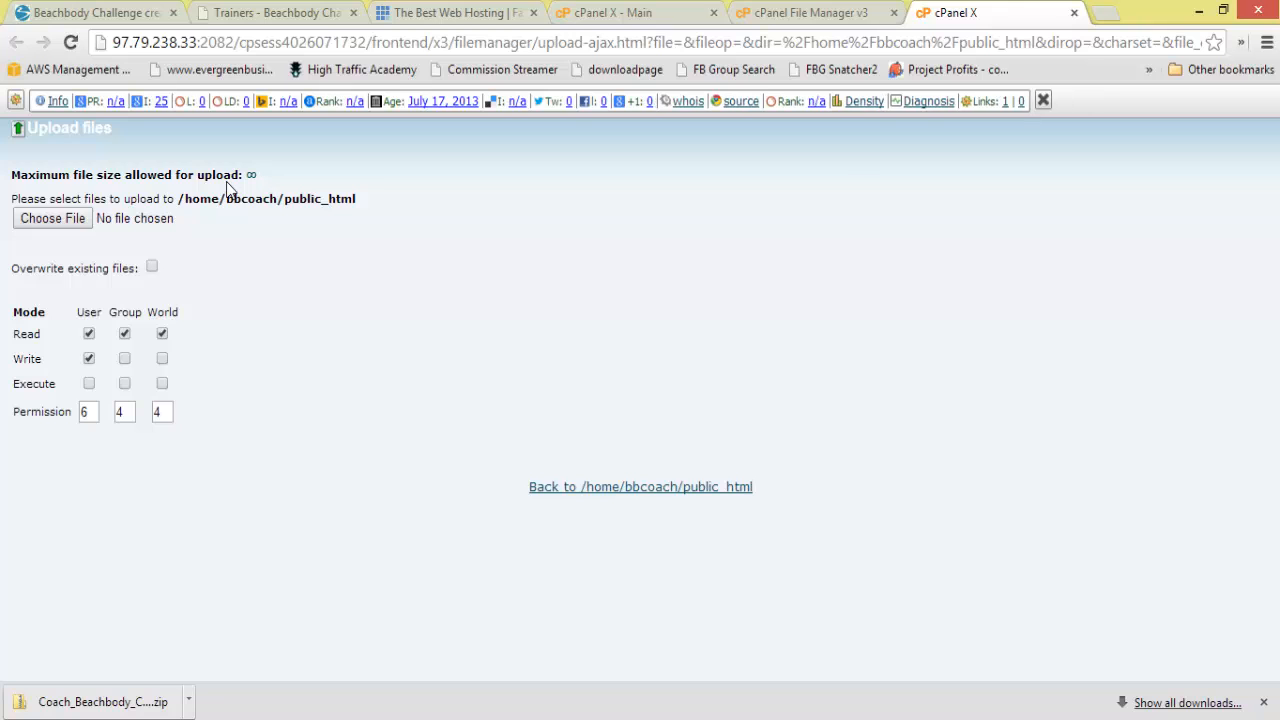
pyautogui.click(52, 218)
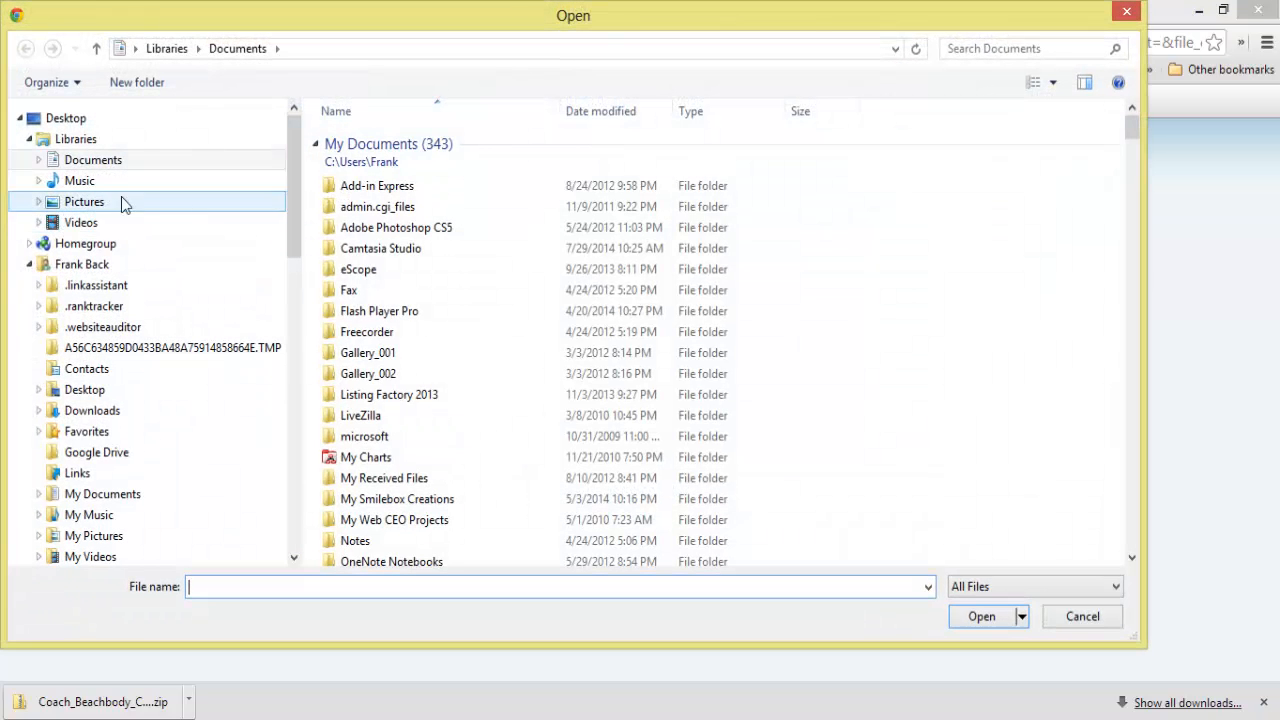
pyautogui.click(960, 50)
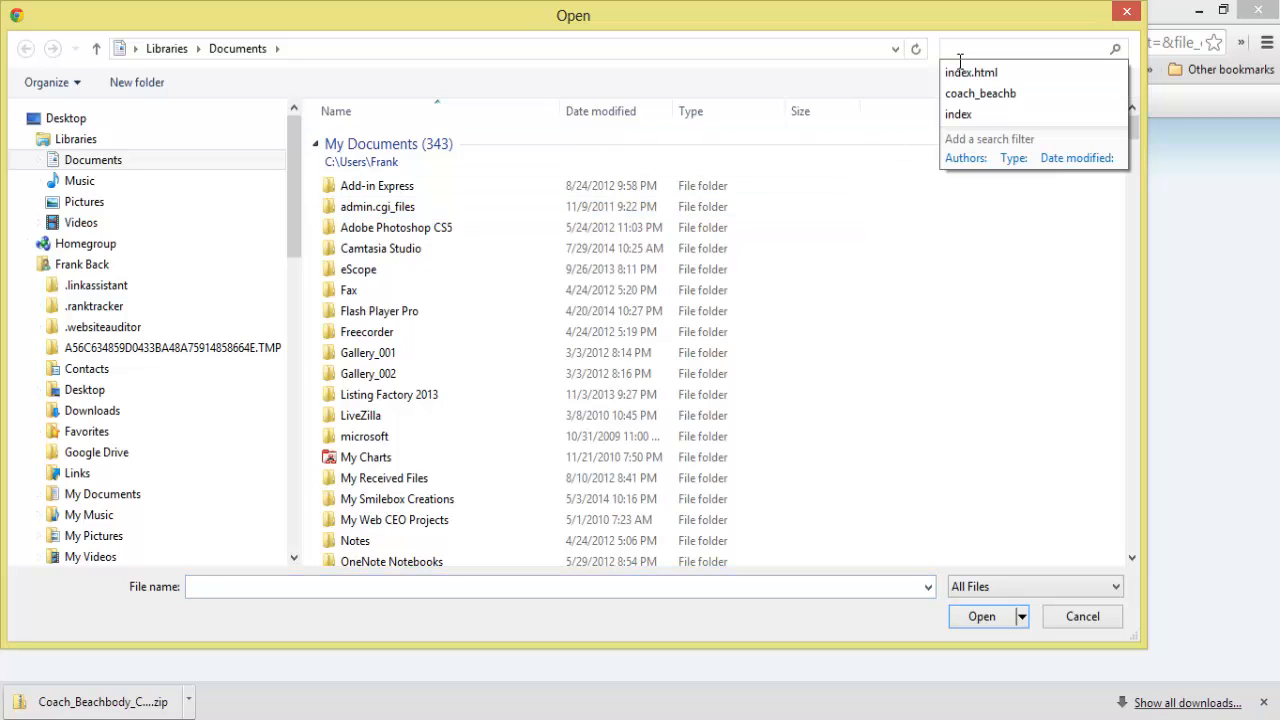
pyautogui.click(90, 141)
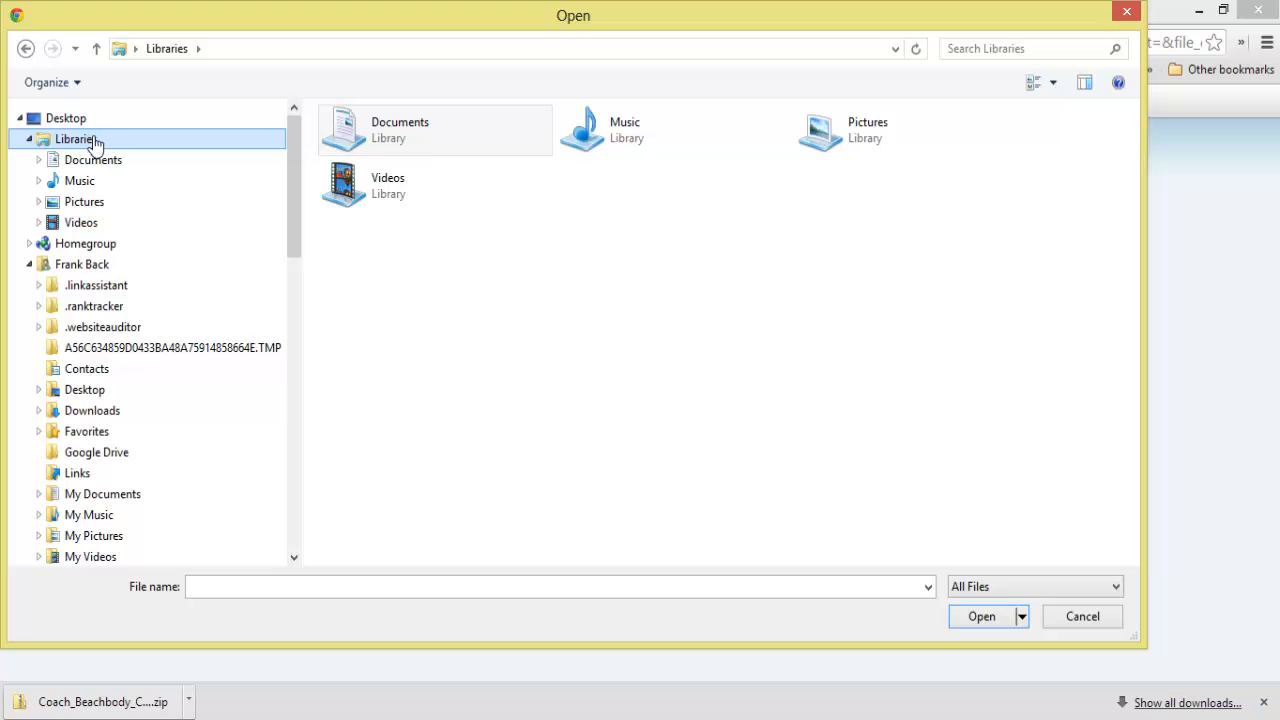
pyautogui.click(979, 52)
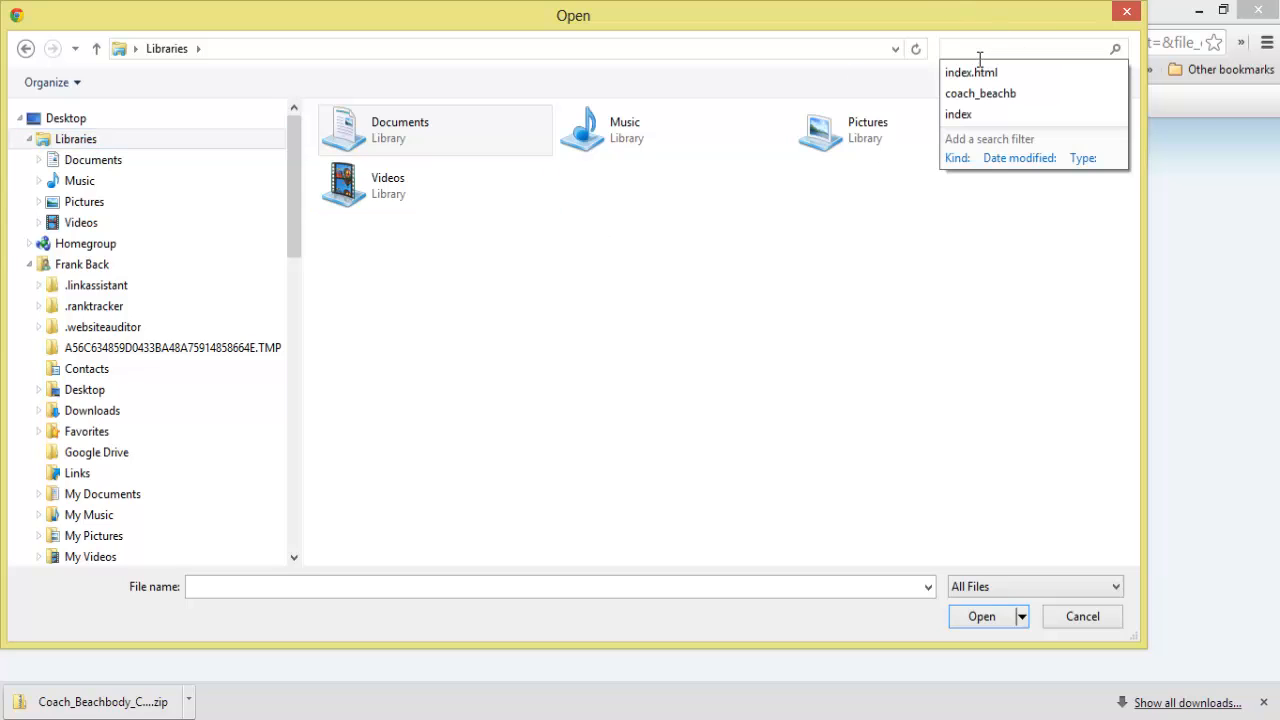
pyautogui.write('c')
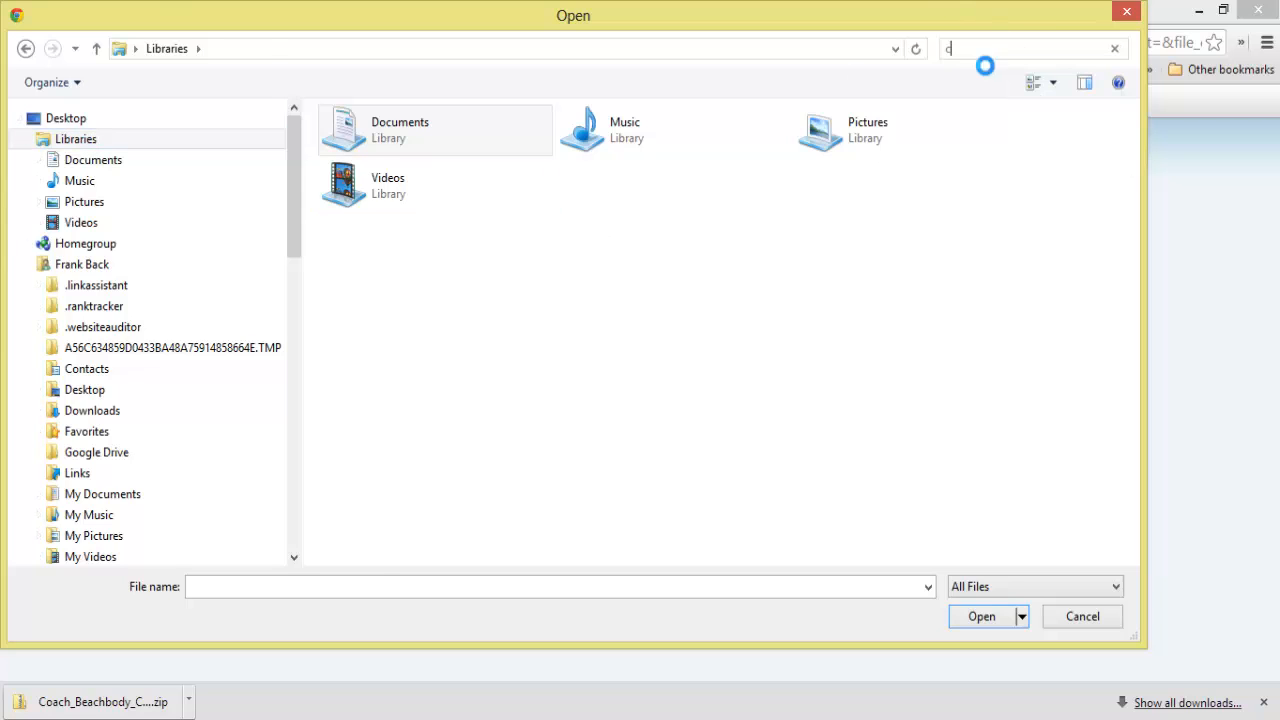
pyautogui.write('oach')
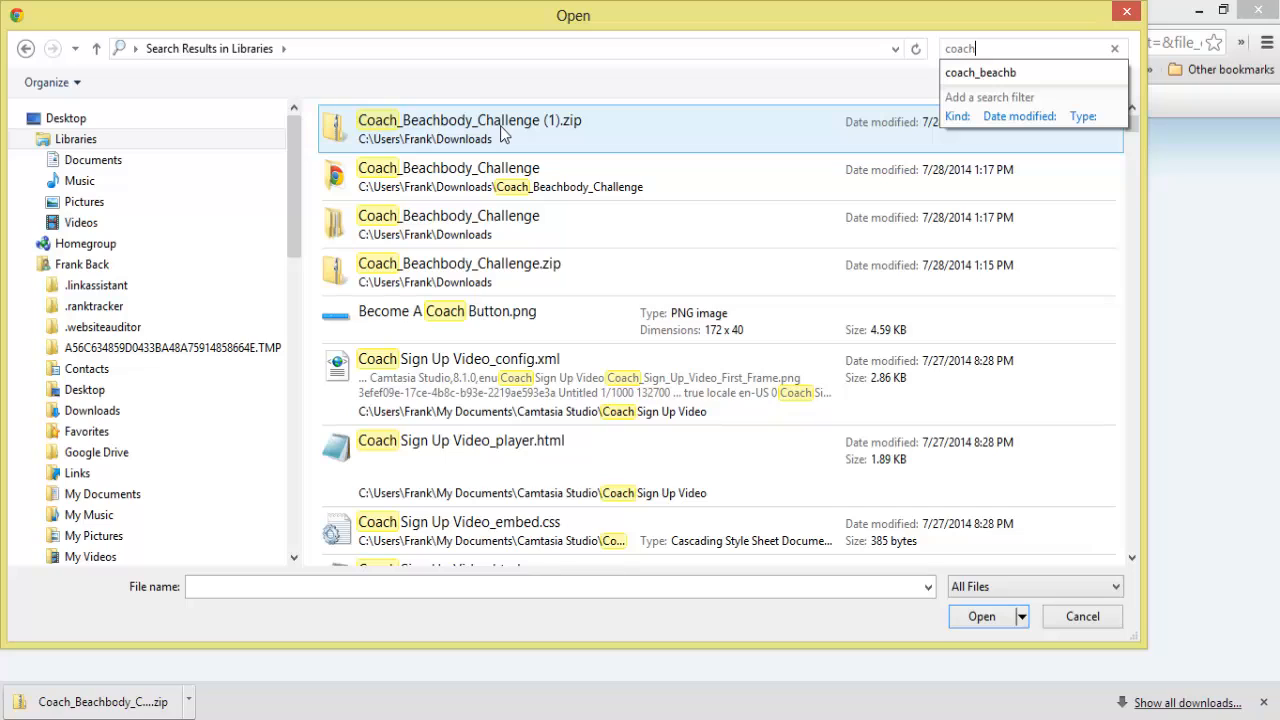
pyautogui.click(518, 278)
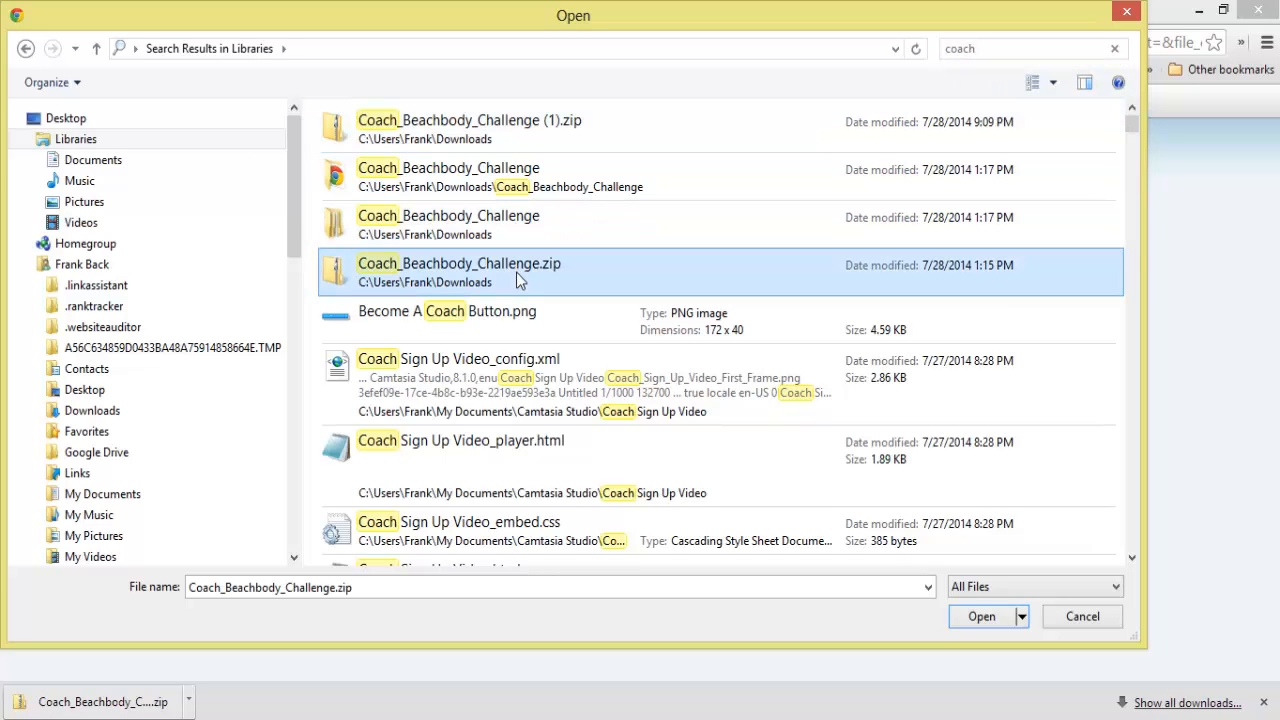
pyautogui.doubleClick(516, 272)
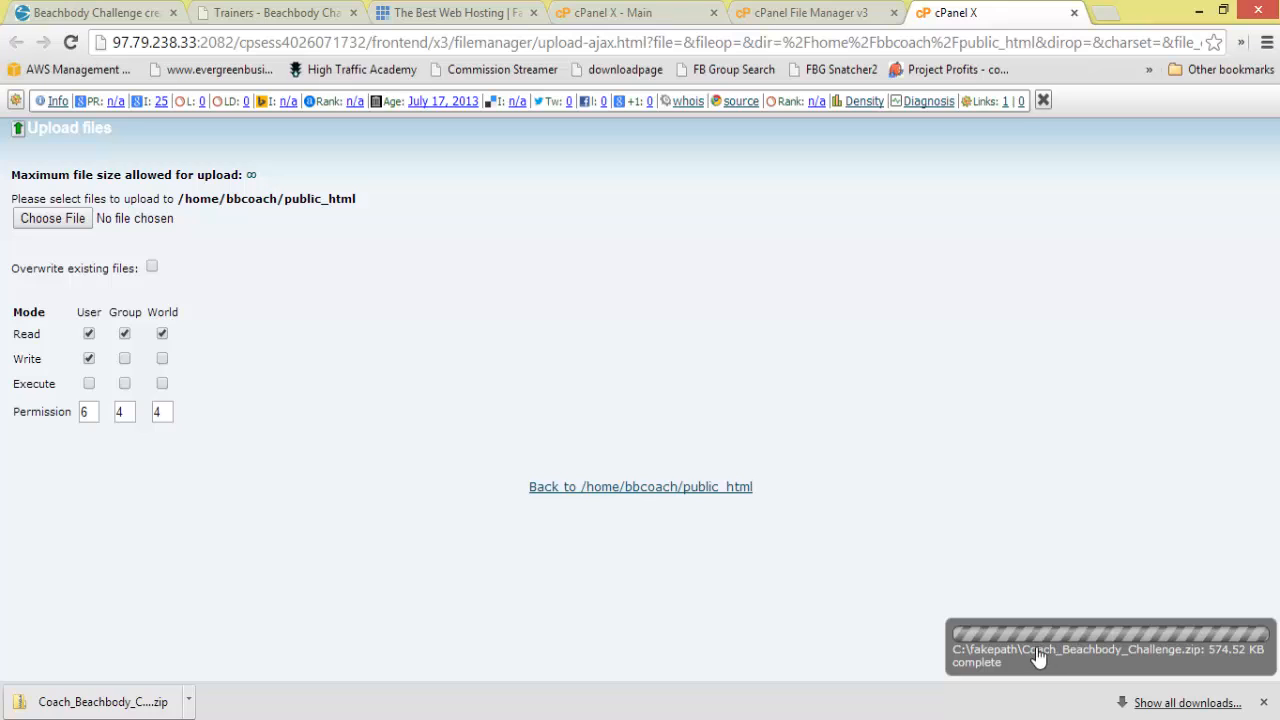
pyautogui.click(630, 487)
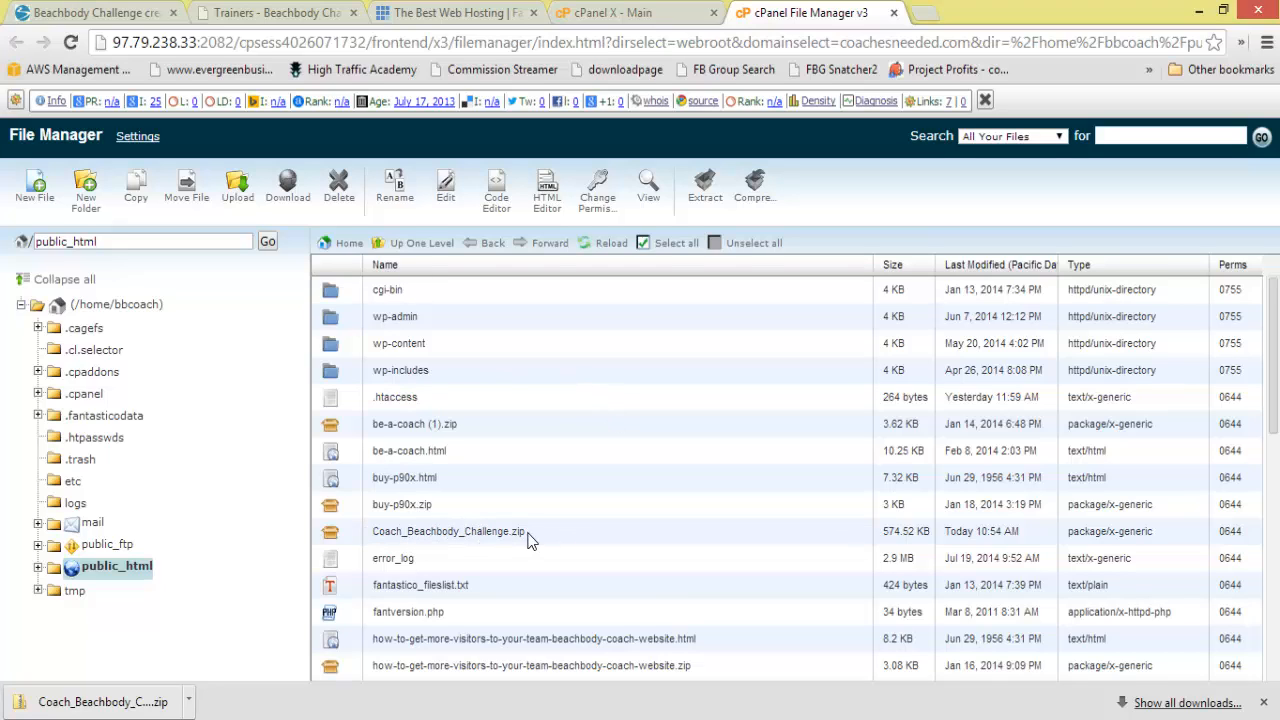
# Extract the uploaded Coach_Beachbody_Challenge.zip archive into /public_html and dismiss the extraction results.
pyautogui.click(334, 538)
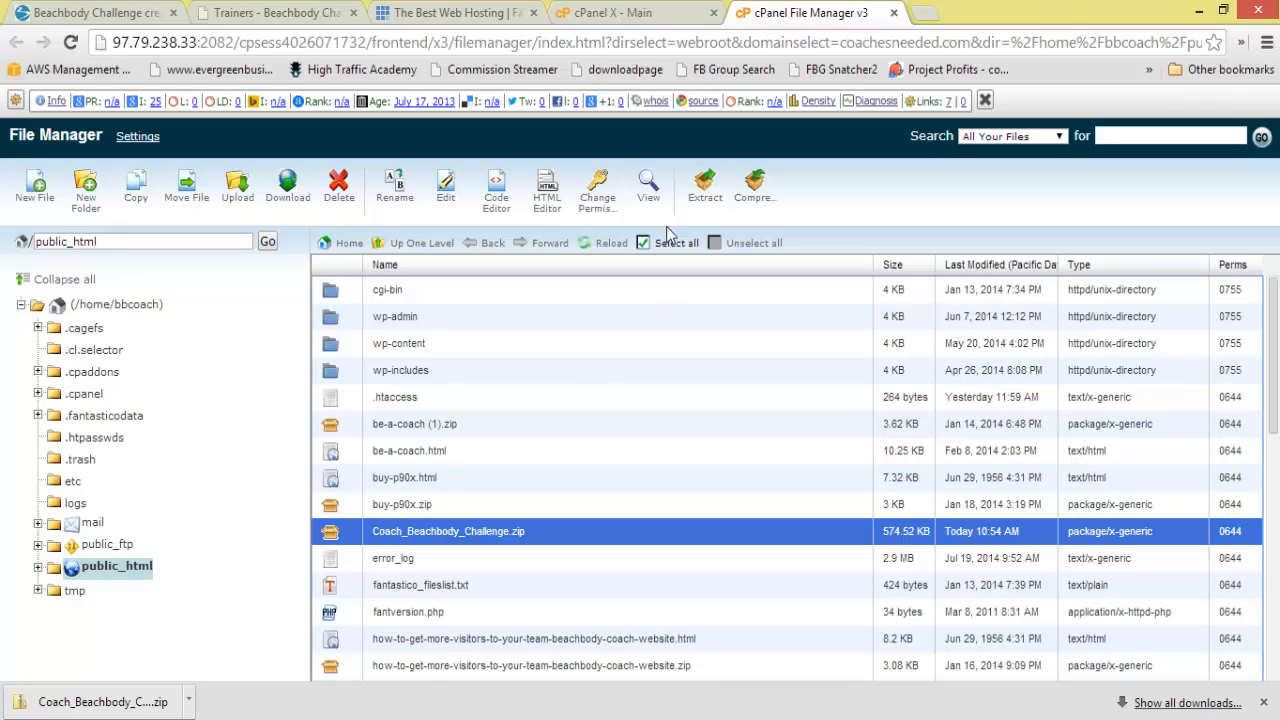
pyautogui.click(708, 198)
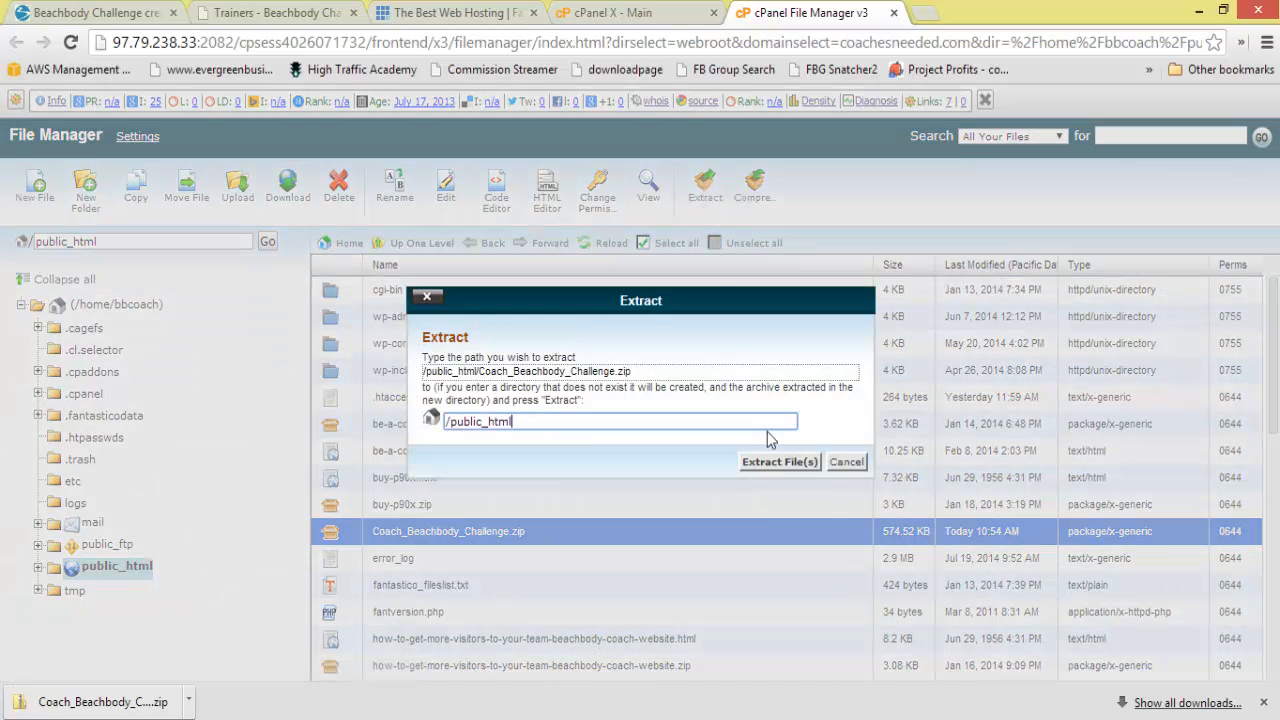
pyautogui.click(779, 464)
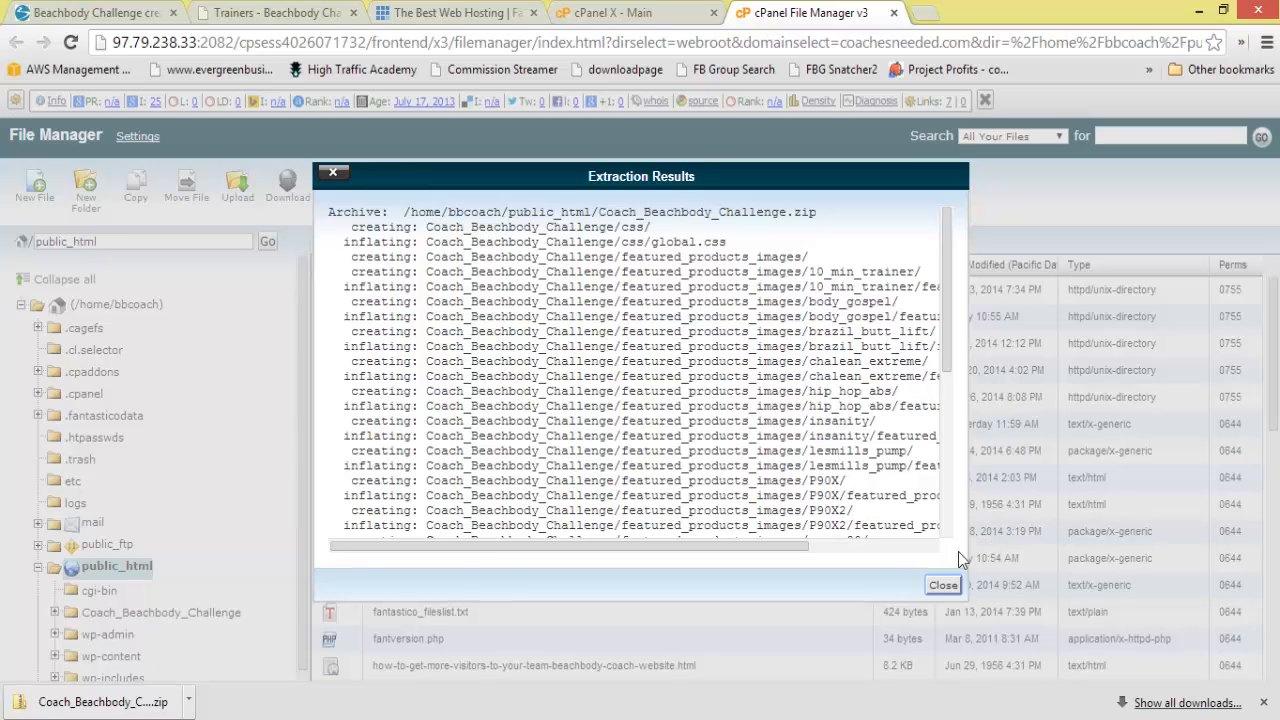
pyautogui.click(942, 587)
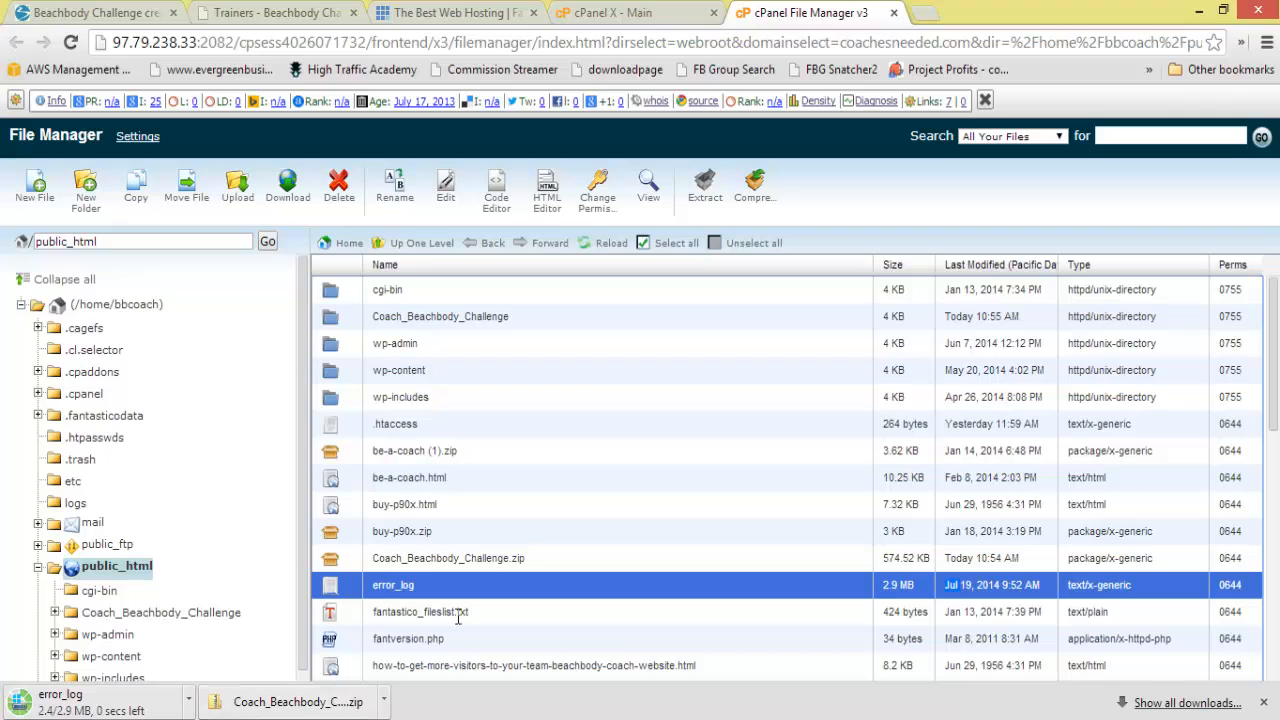
# Open the extracted Coach_Beachbody_Challenge folder and delete its index.html file.
pyautogui.click(329, 321)
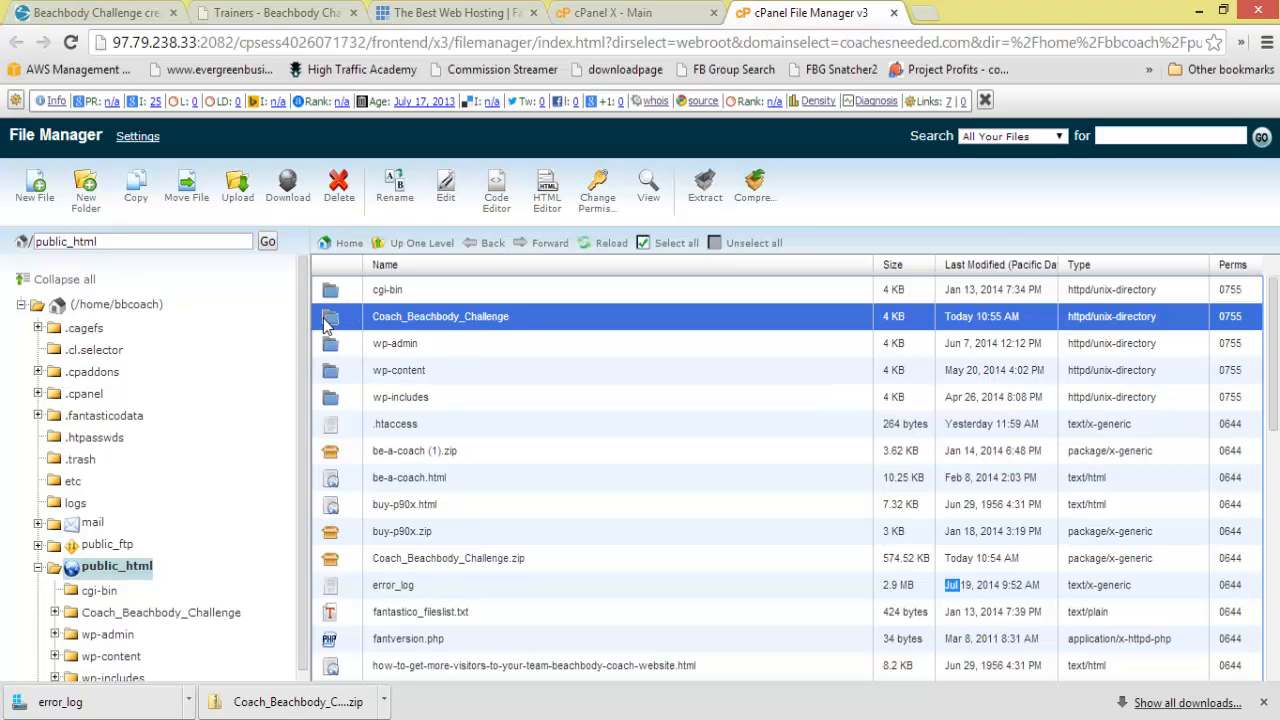
pyautogui.doubleClick(325, 326)
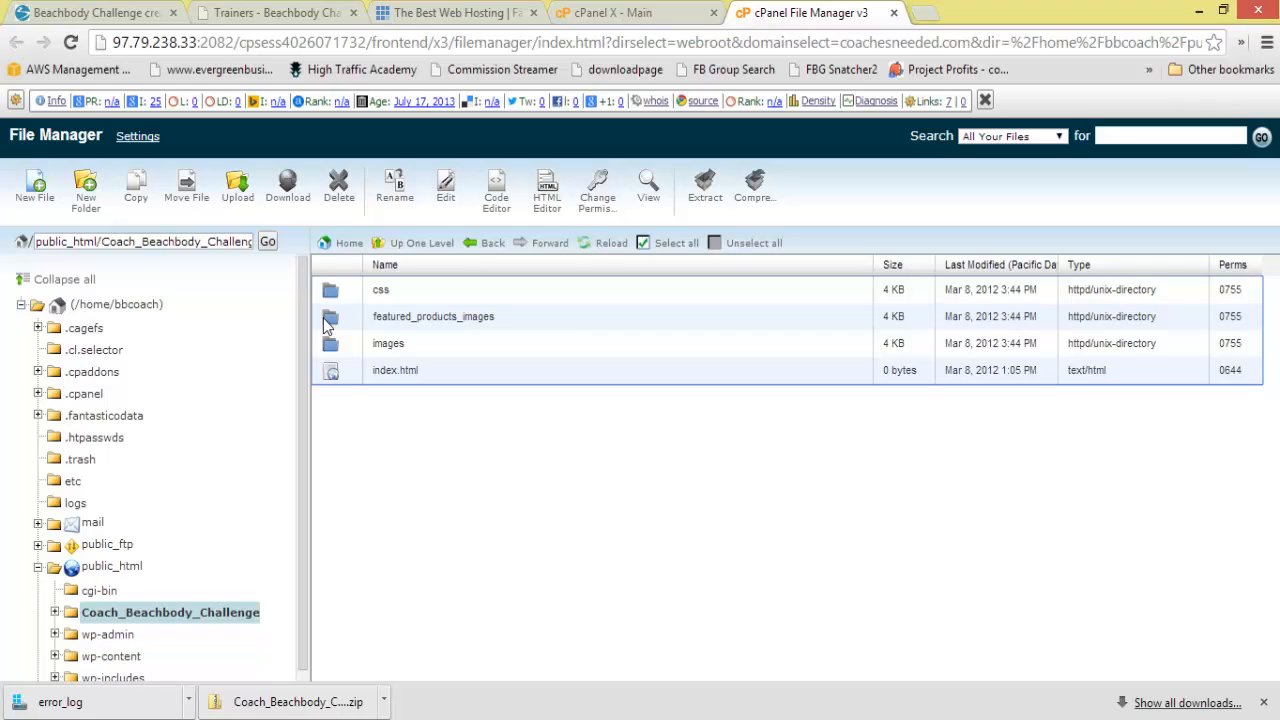
pyautogui.click(337, 385)
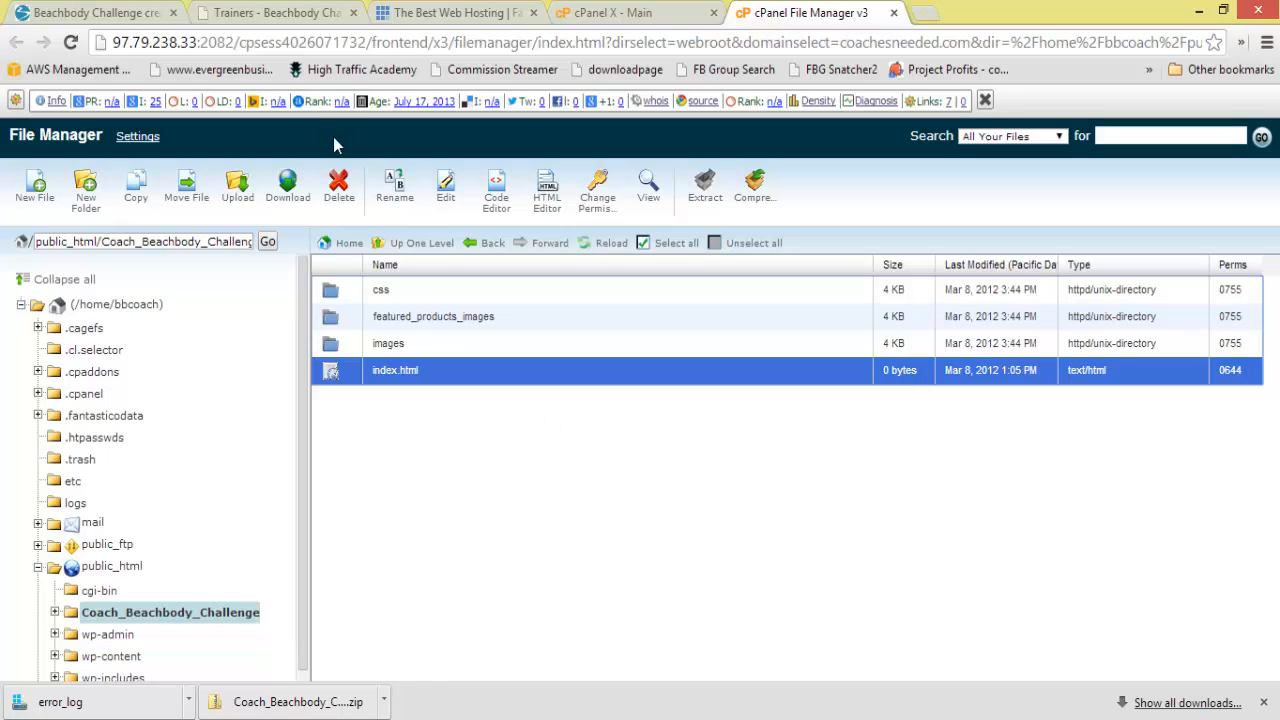
pyautogui.click(340, 187)
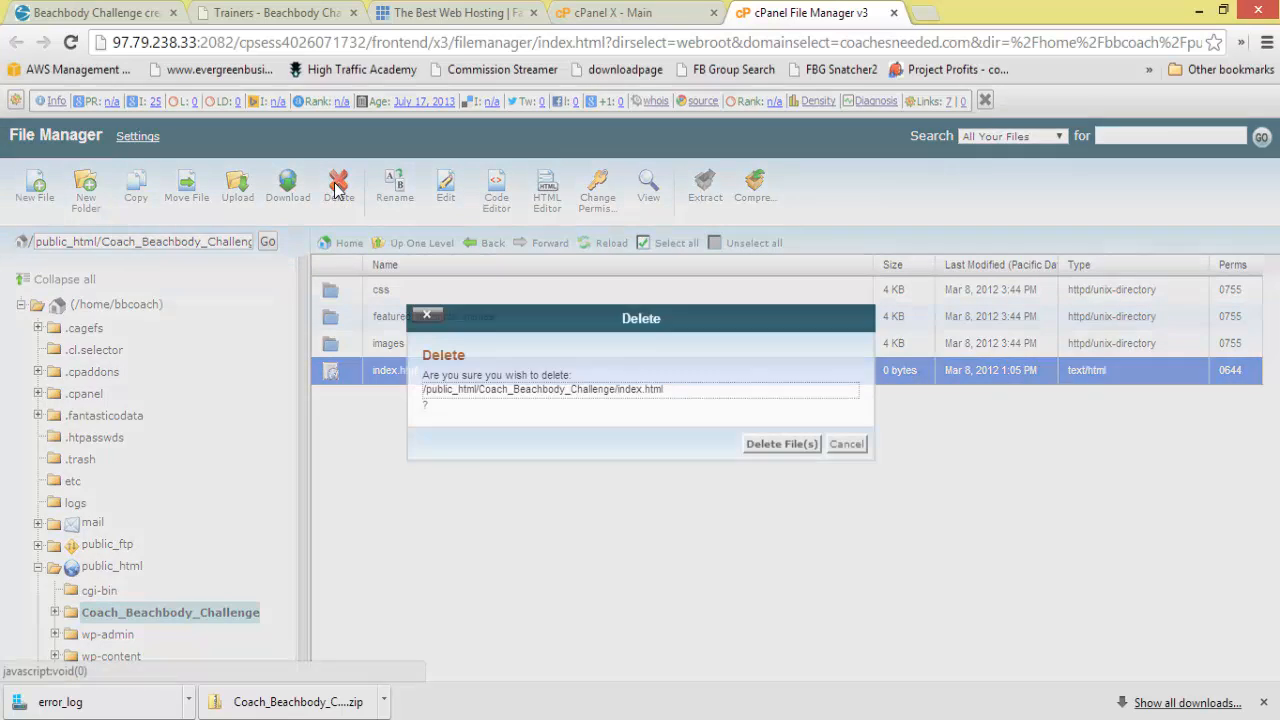
pyautogui.click(777, 444)
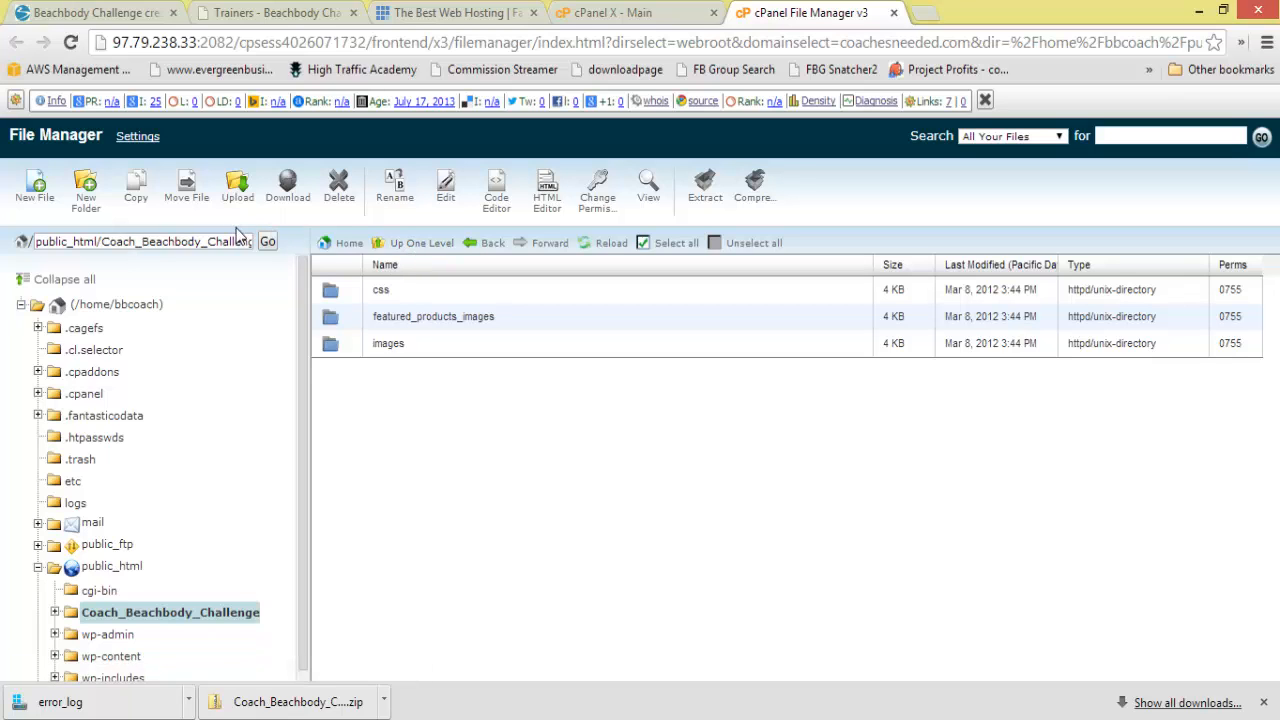
# Upload the computer's own index.html, found by searching the Libraries, to public_html/Coach_Beachbody_Challenge and return to the folder listing.
pyautogui.click(244, 198)
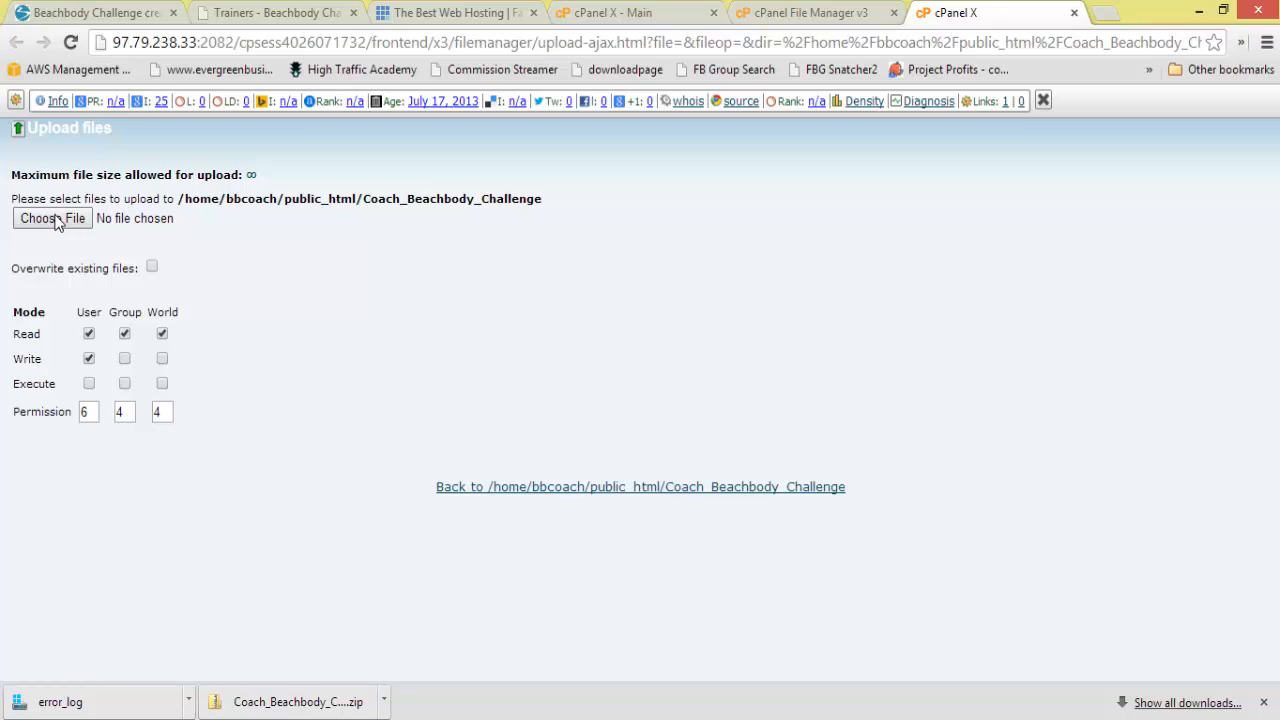
pyautogui.click(60, 218)
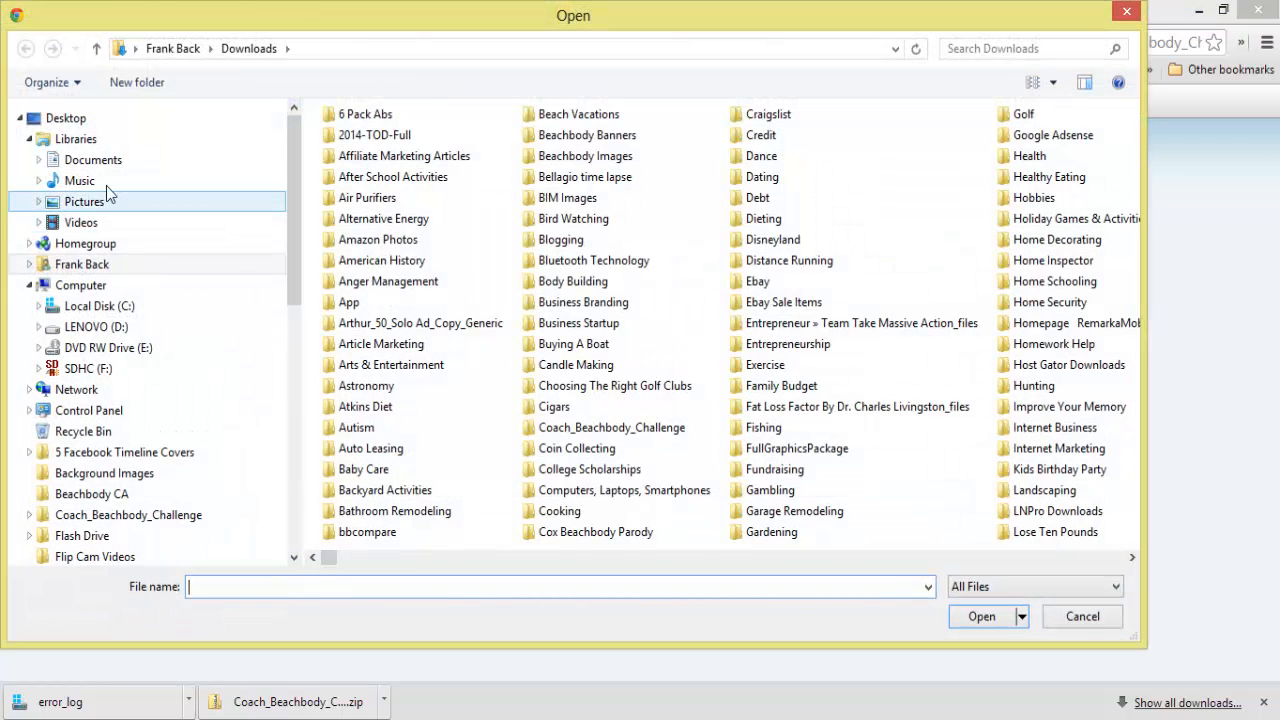
pyautogui.click(74, 139)
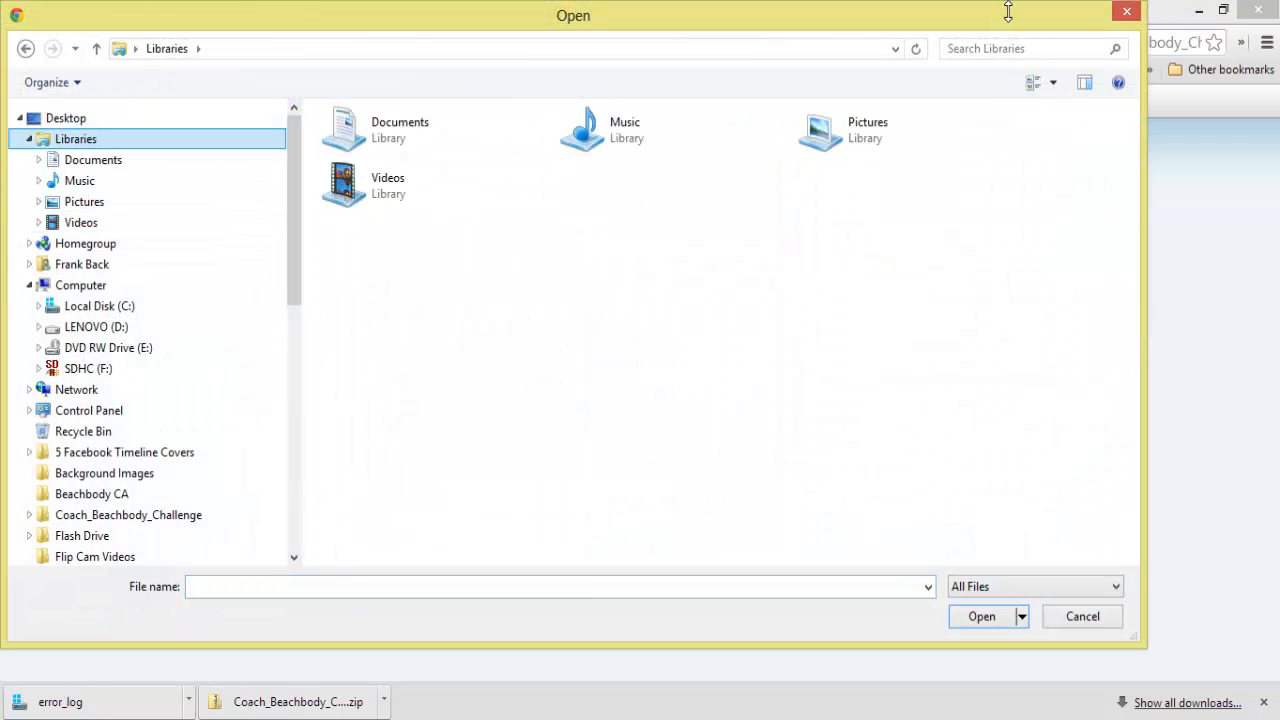
pyautogui.click(990, 53)
pyautogui.write('ind')
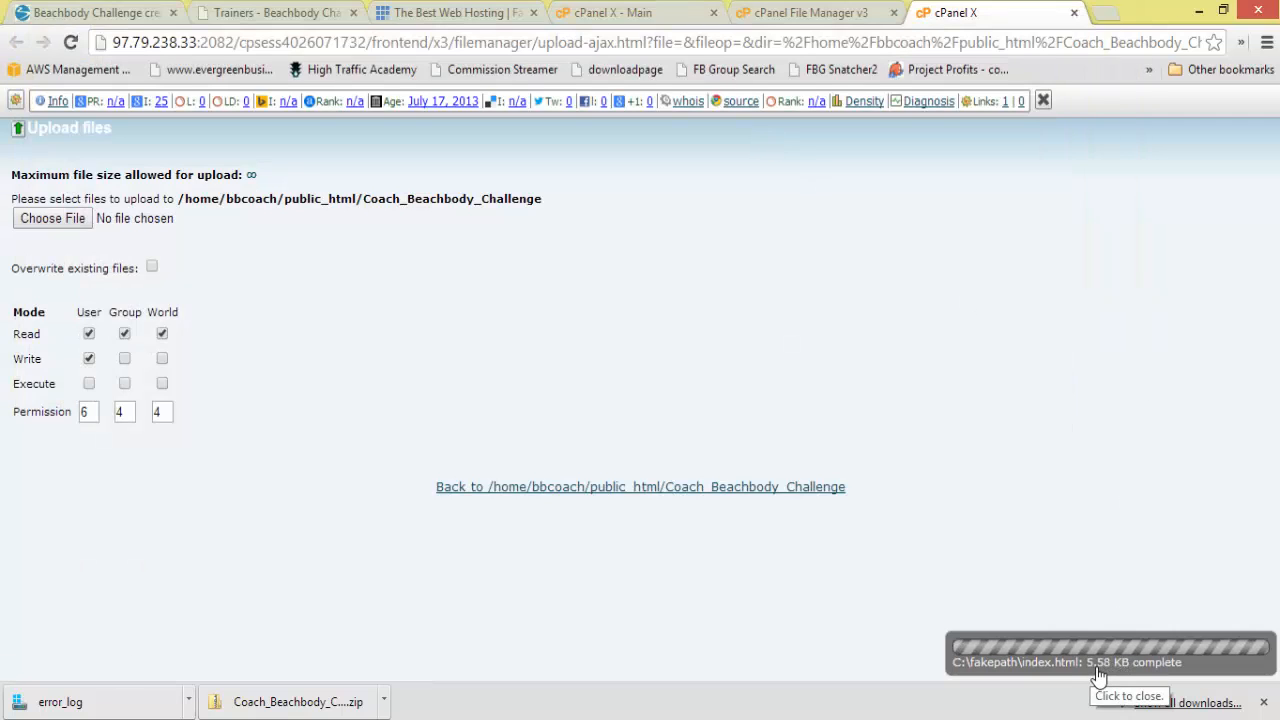
pyautogui.click(643, 489)
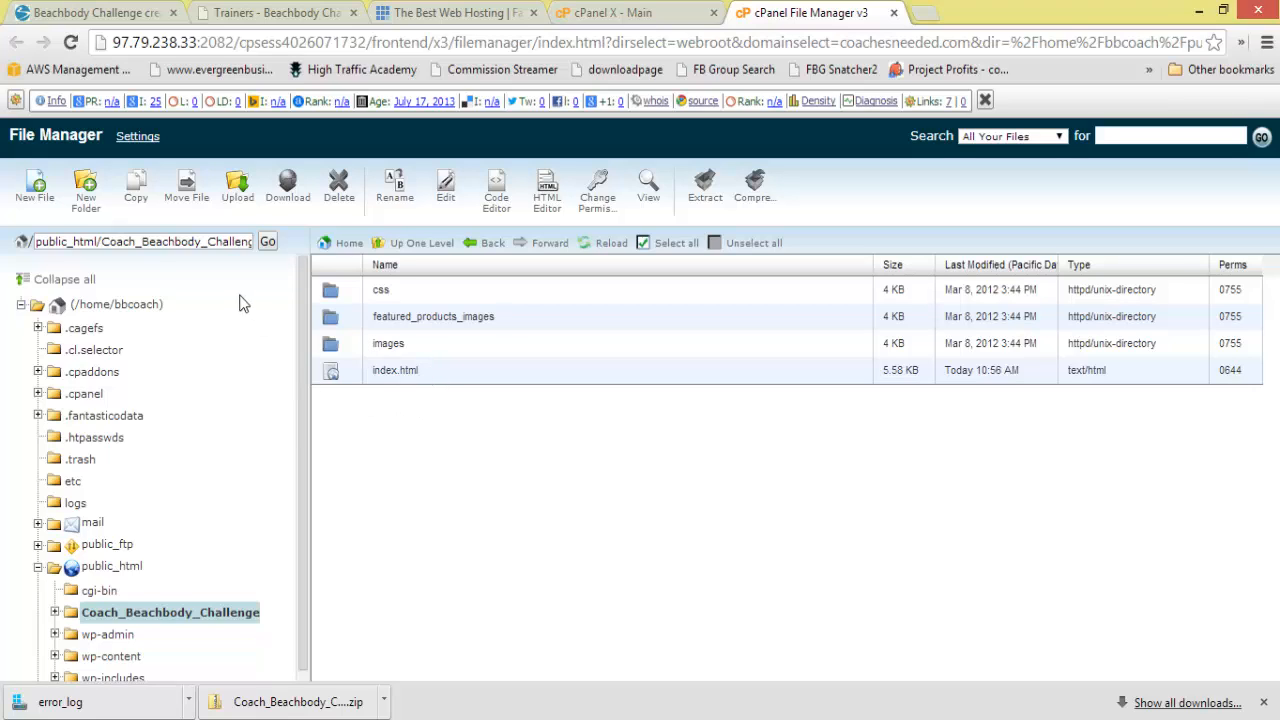
# Copy the folder name Coach_Beachbody_Challenge from the current directory path.
pyautogui.moveTo(102, 245); pyautogui.dragTo(274, 242)
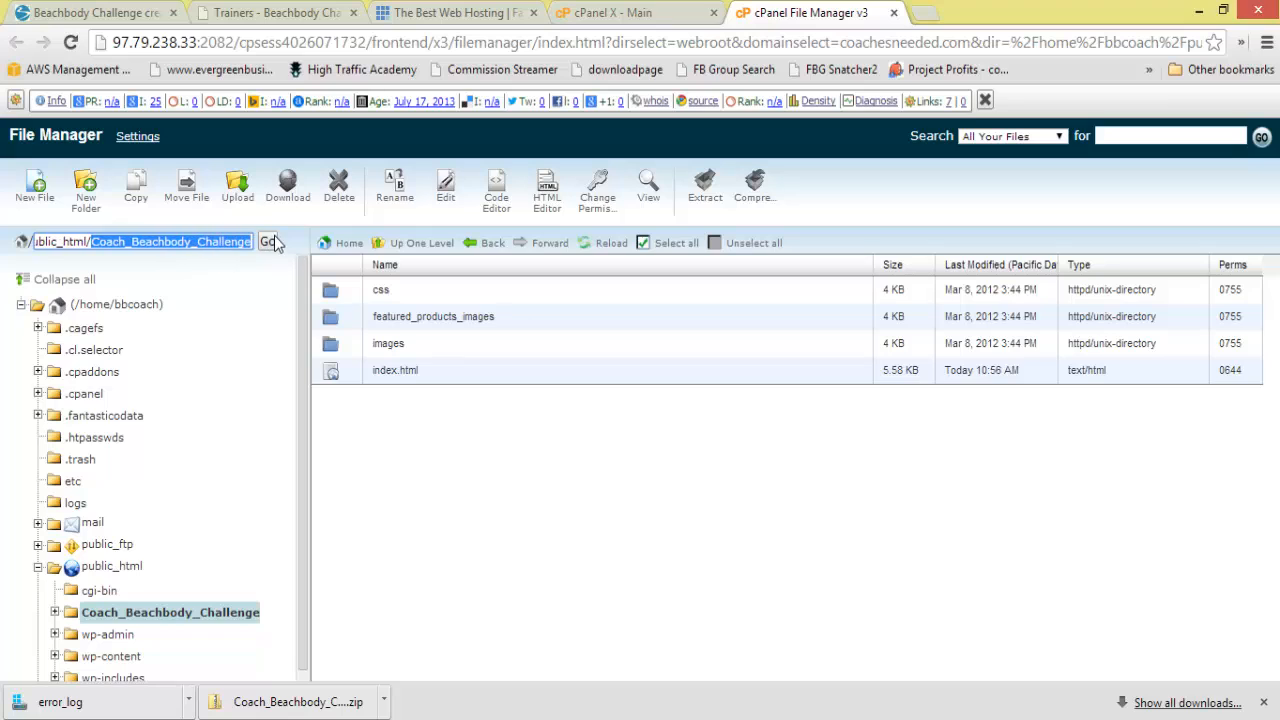
pyautogui.rightClick(174, 249)
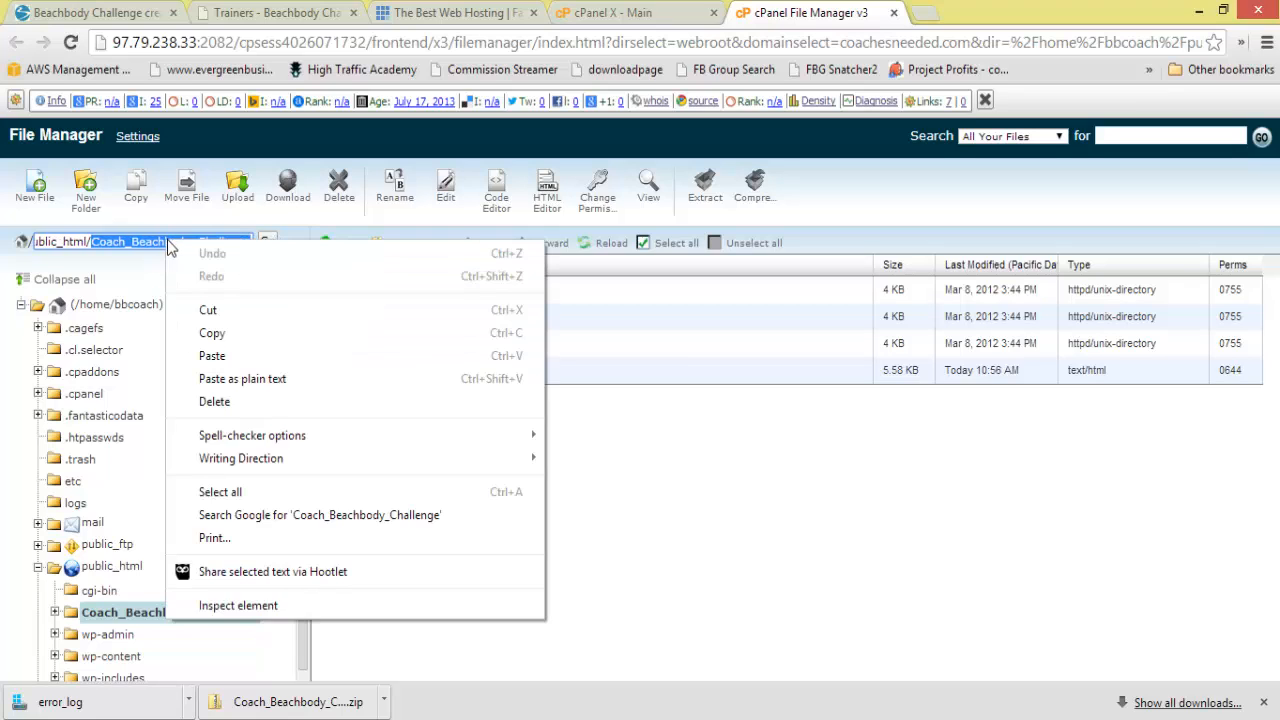
pyautogui.click(230, 340)
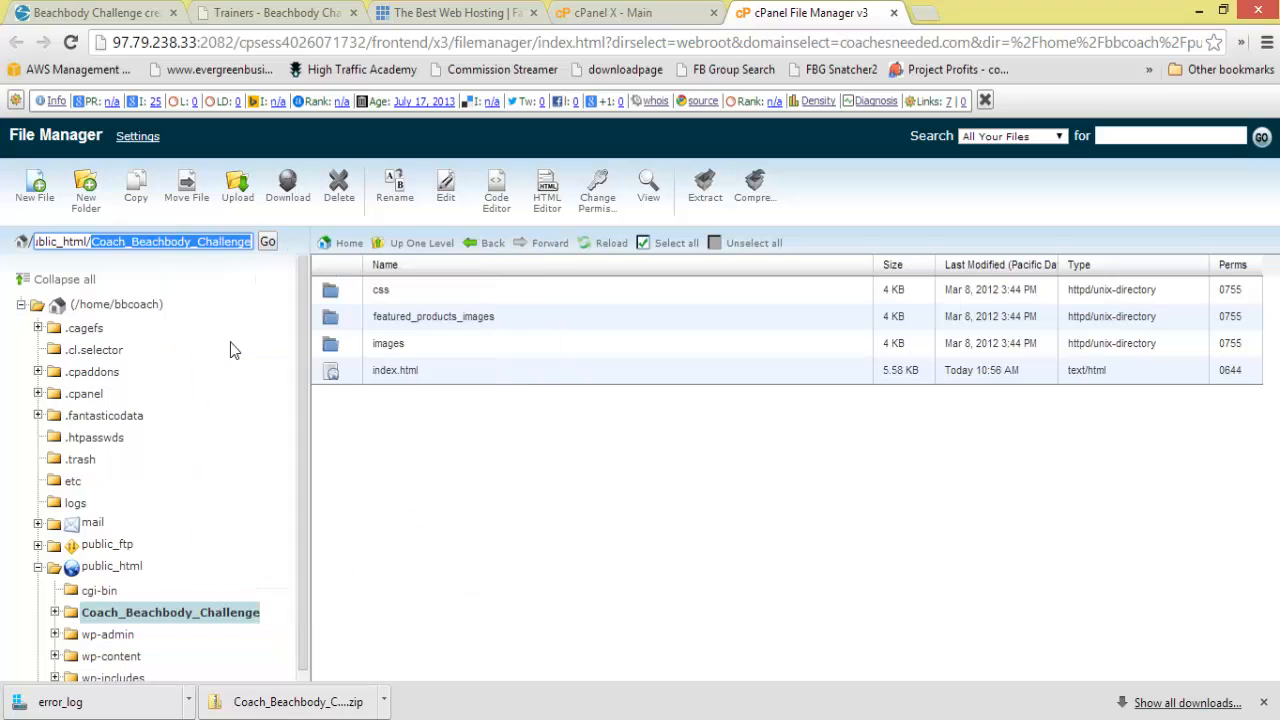
# Open coachesneeded.com/Coach_Beachbody_Challenge in a new browser tab, pasting the copied folder name after the domain.
pyautogui.click(924, 22)
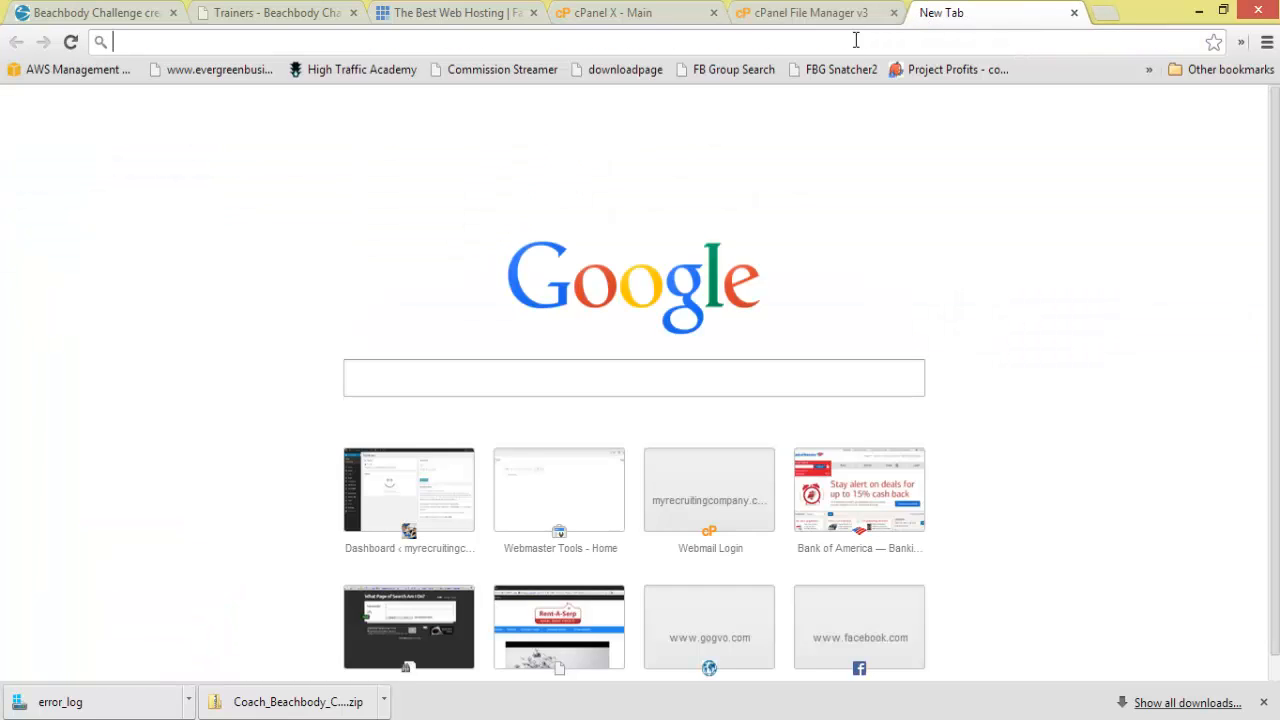
pyautogui.write('coachesne')
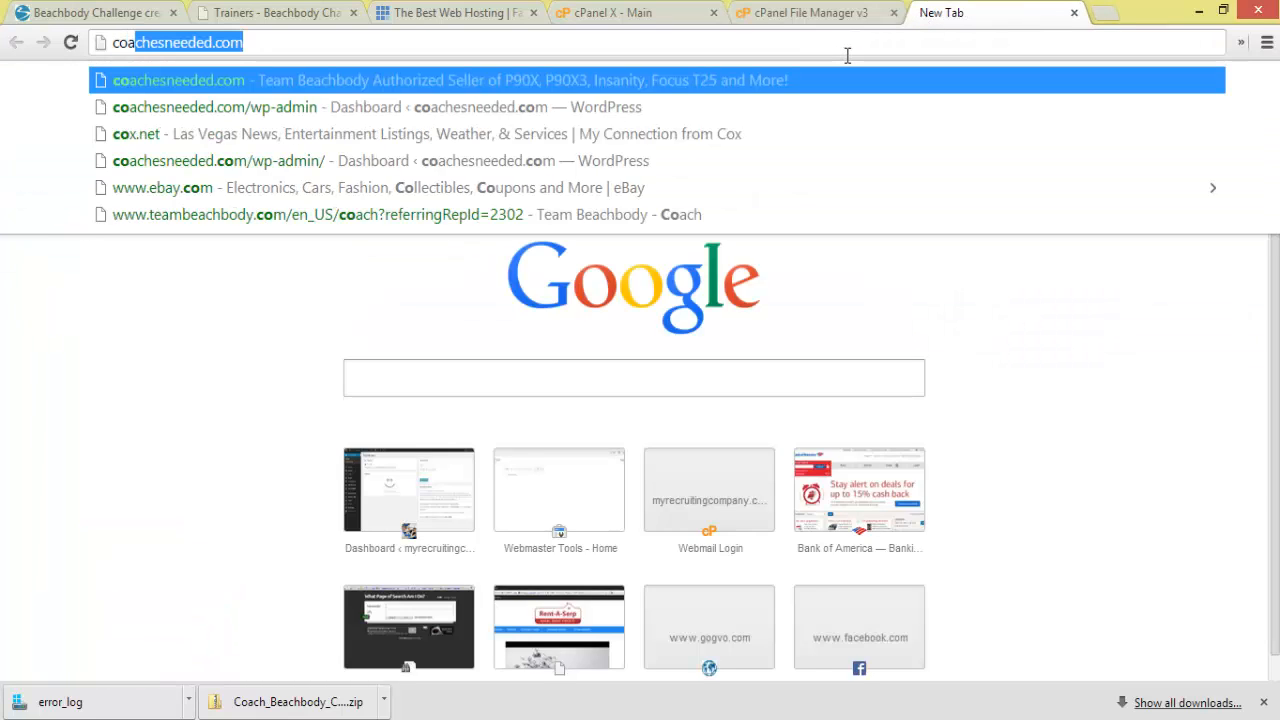
pyautogui.write('eded')
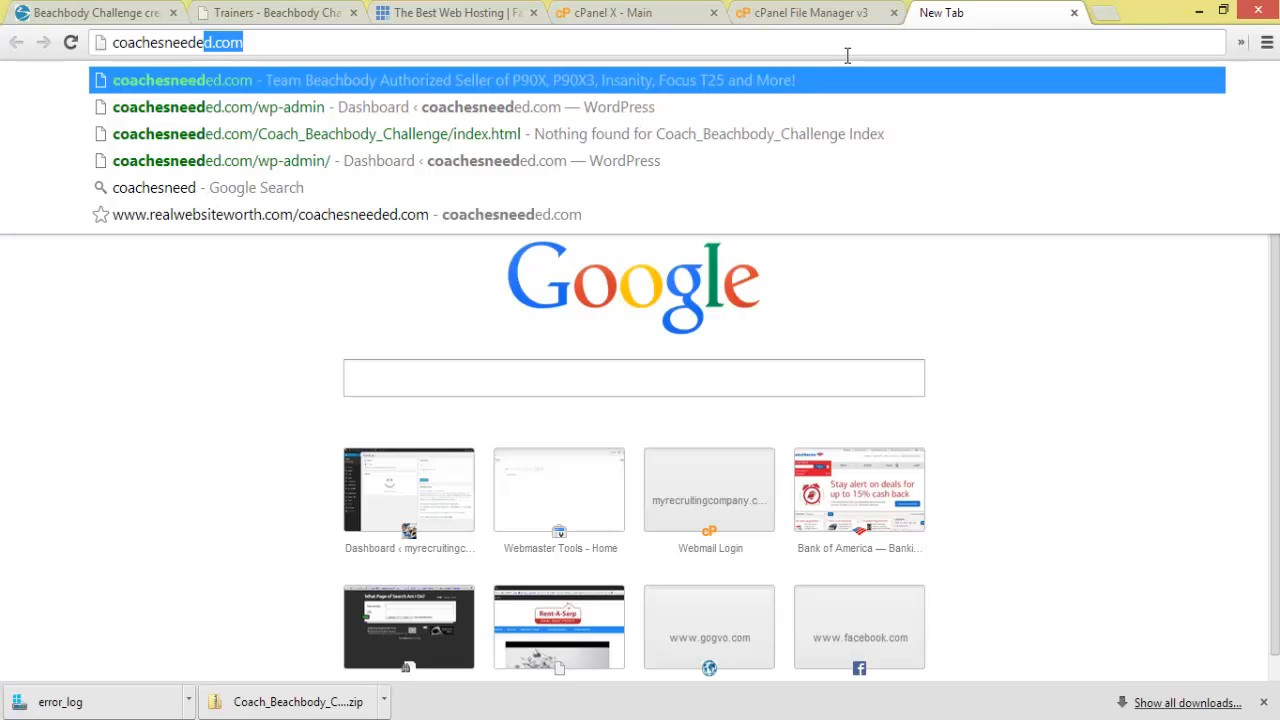
pyautogui.press('BackSpace')
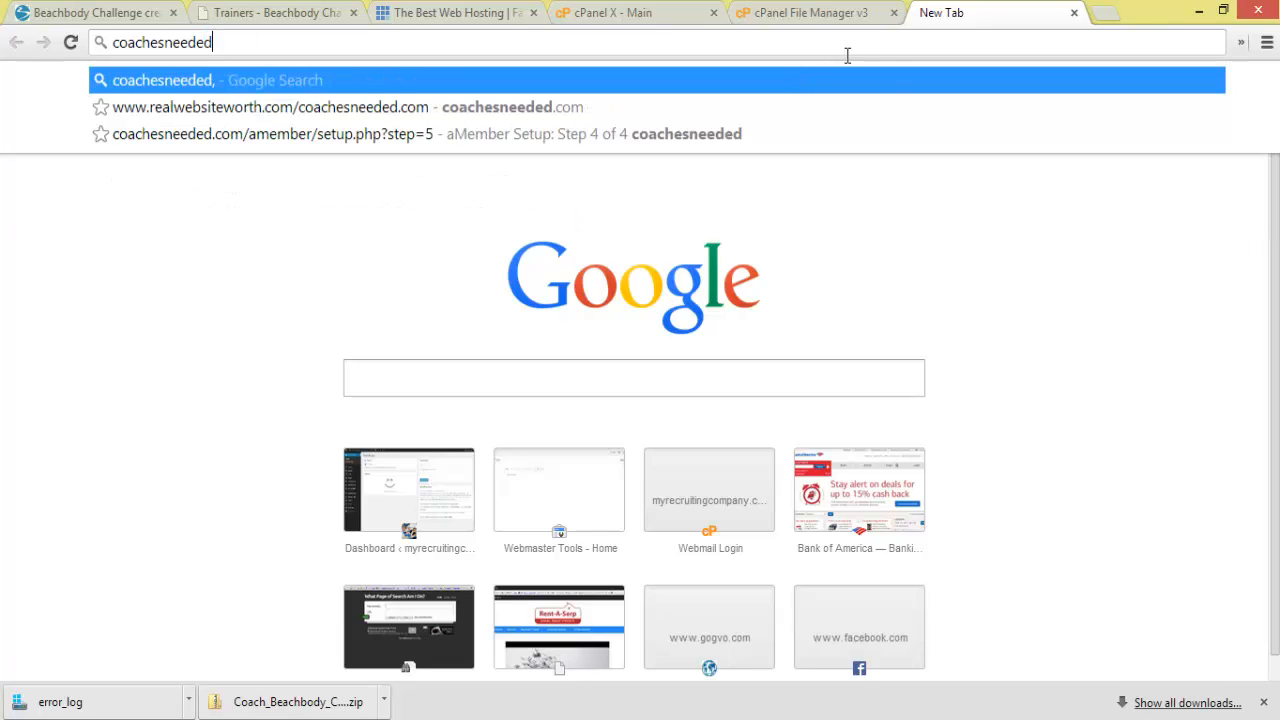
pyautogui.write('.com')
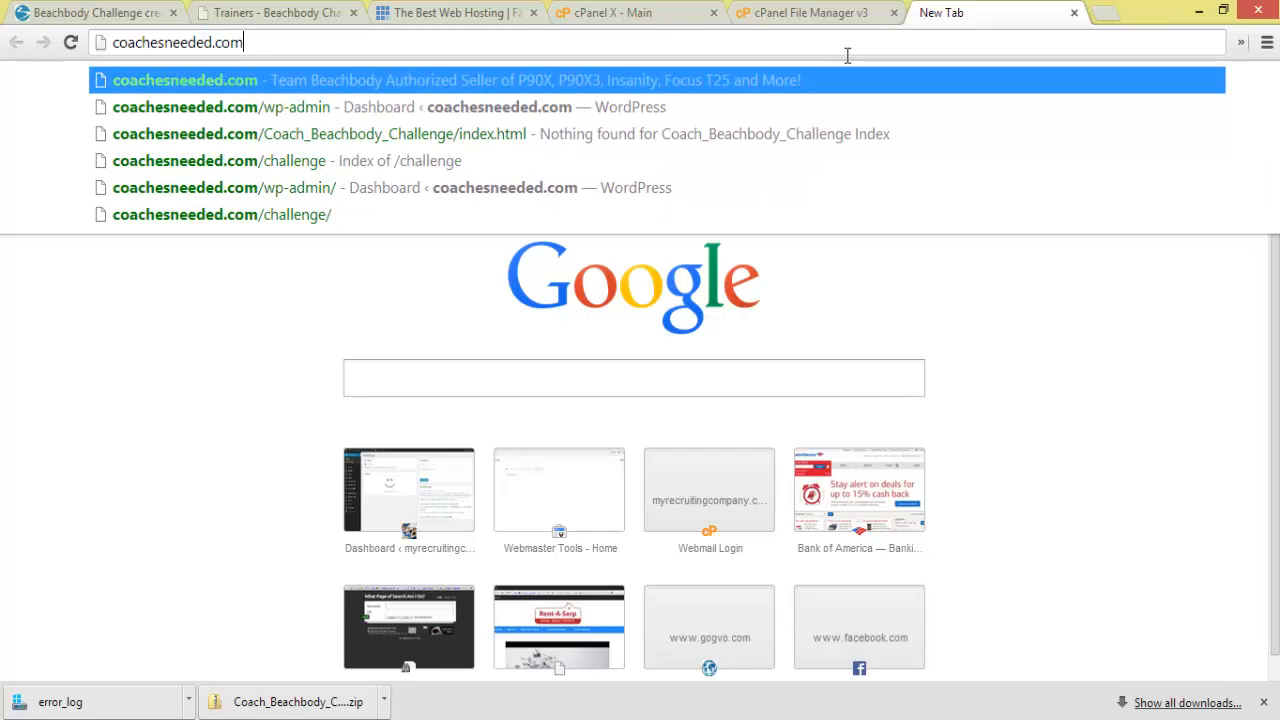
pyautogui.write('/')
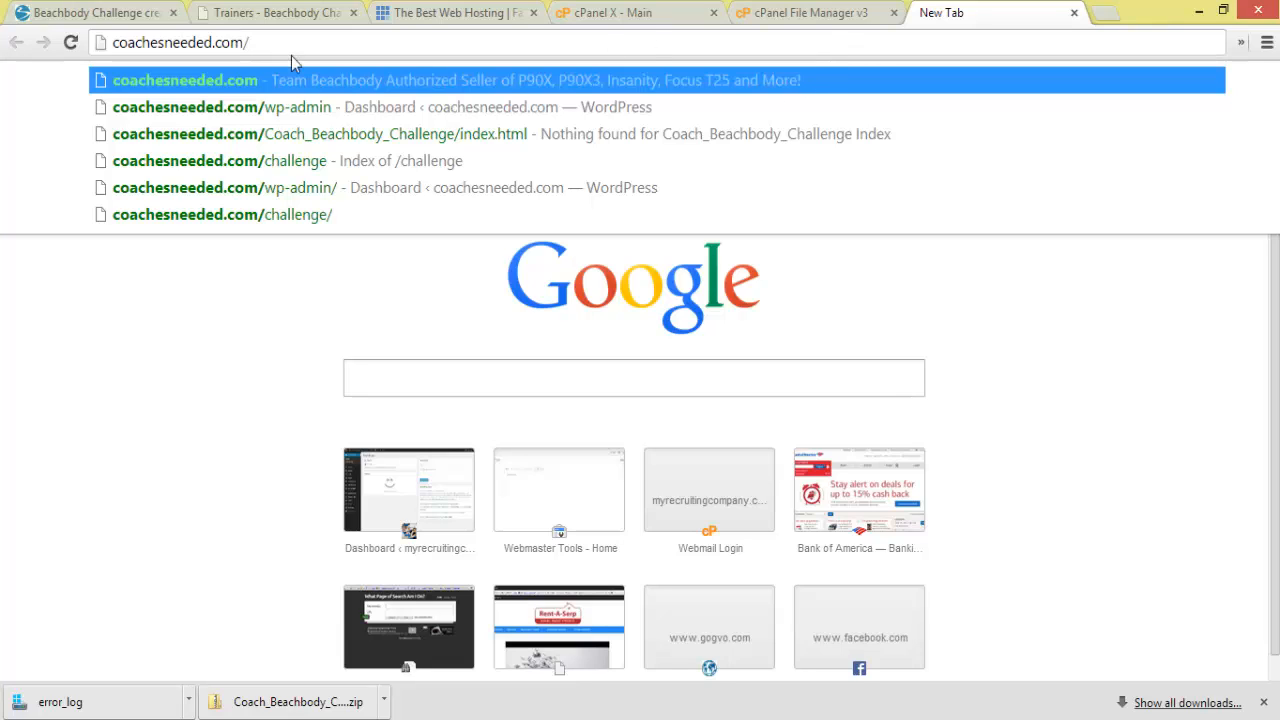
pyautogui.rightClick(258, 48)
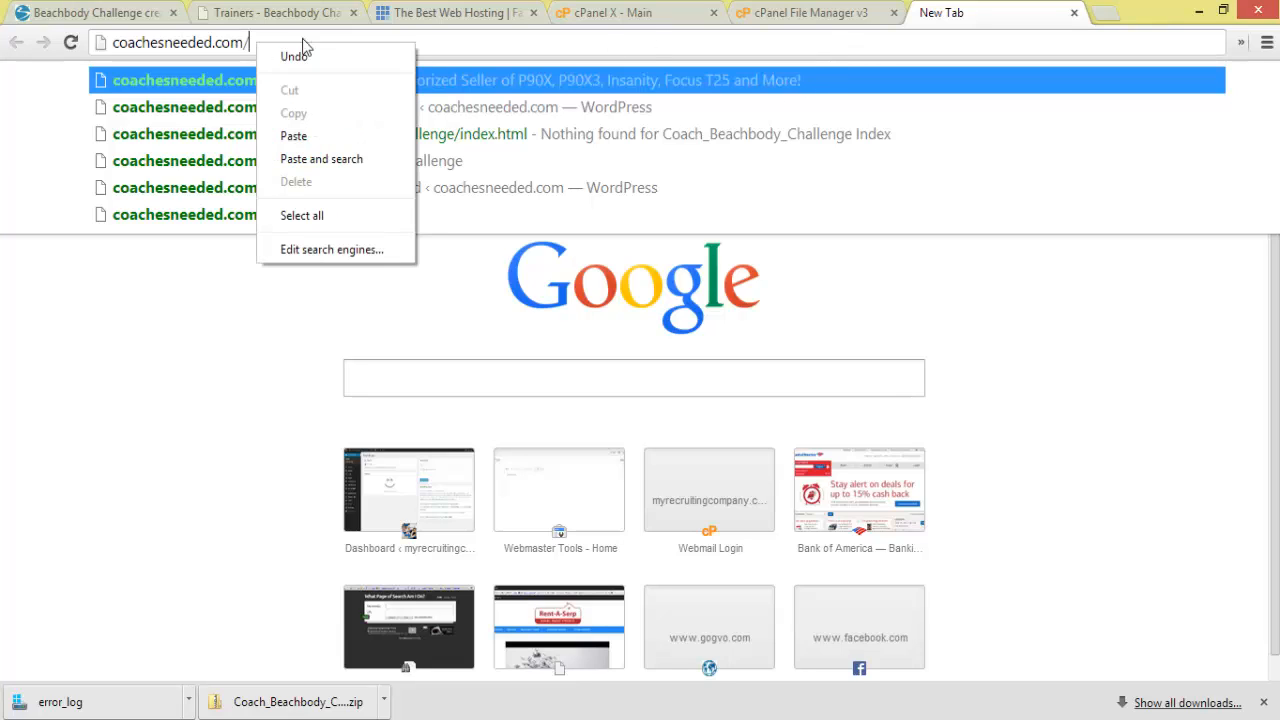
pyautogui.click(303, 132)
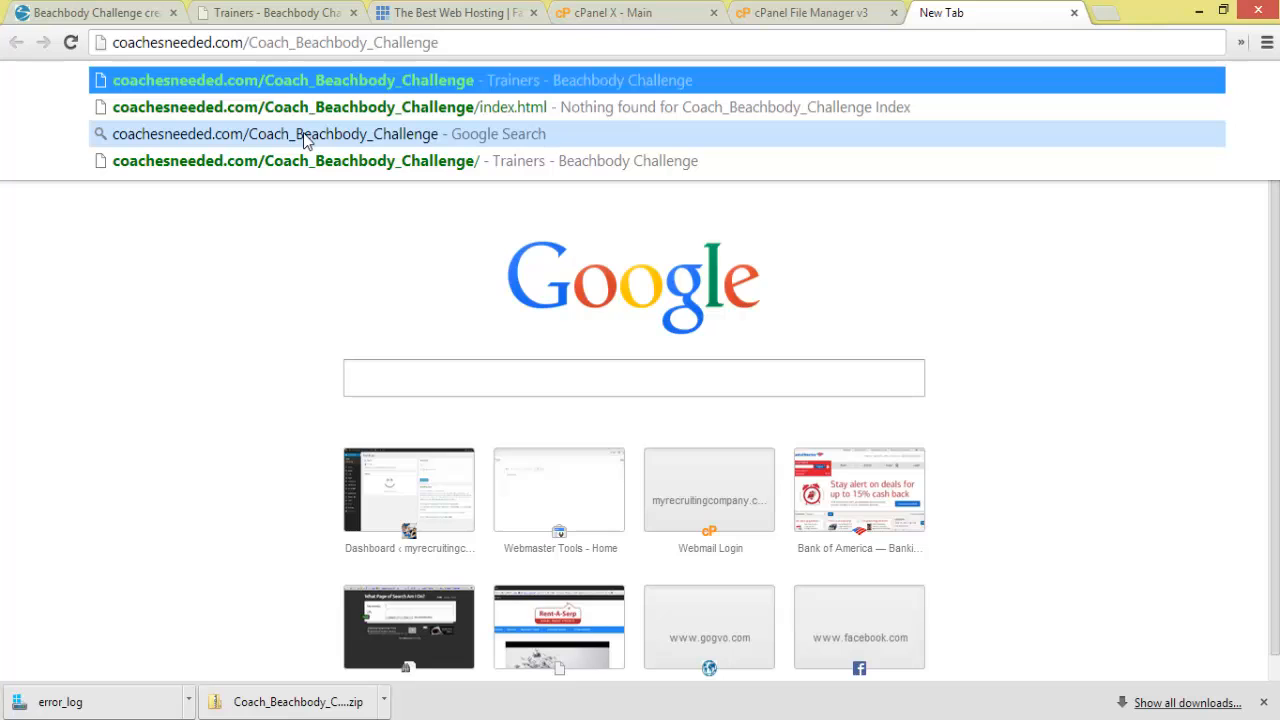
pyautogui.press('Return')
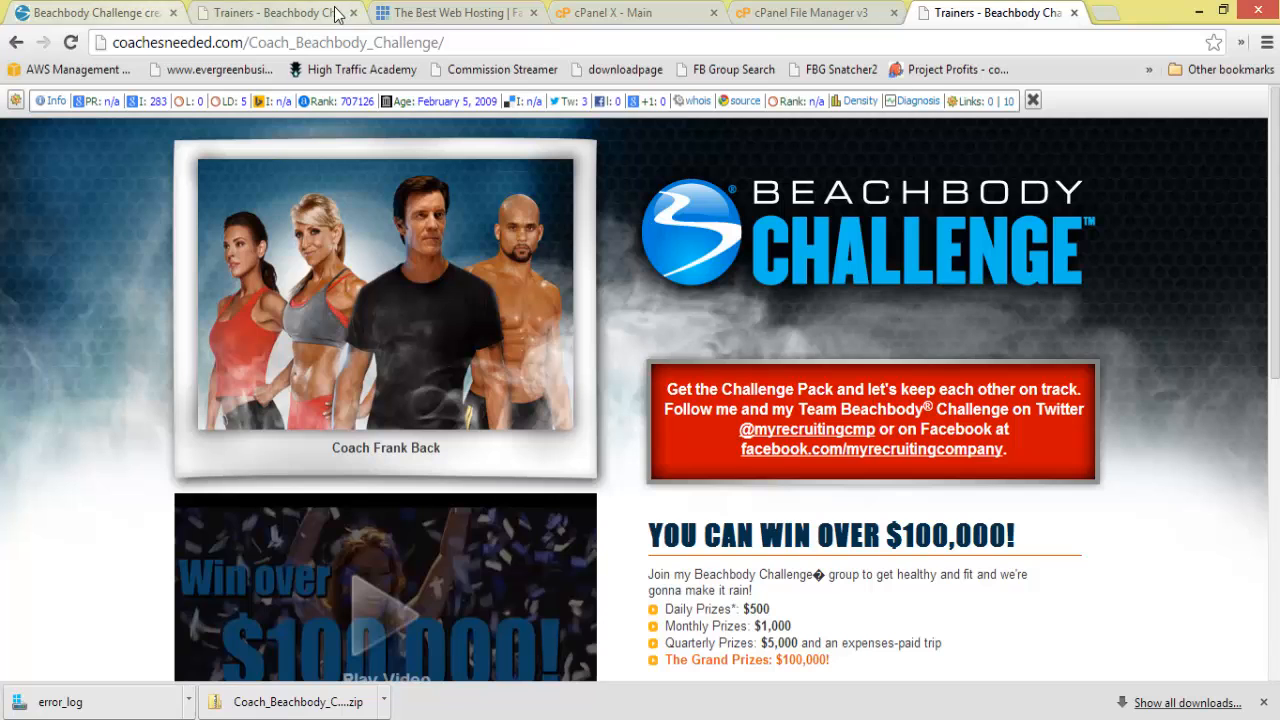
# Switch to Notepad and examine the Twitter and Facebook placeholder links in the page code's cta_box paragraph, then minimize Notepad.
pyautogui.moveTo(217, 719)
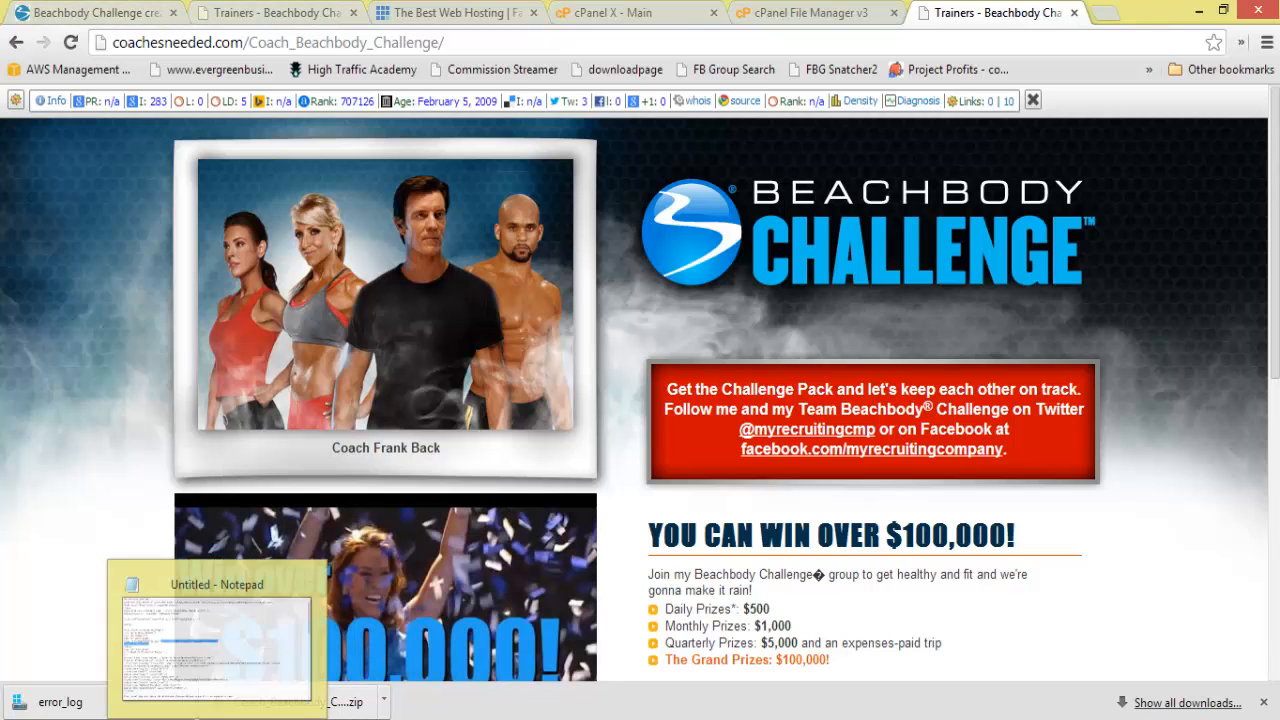
pyautogui.click(217, 645)
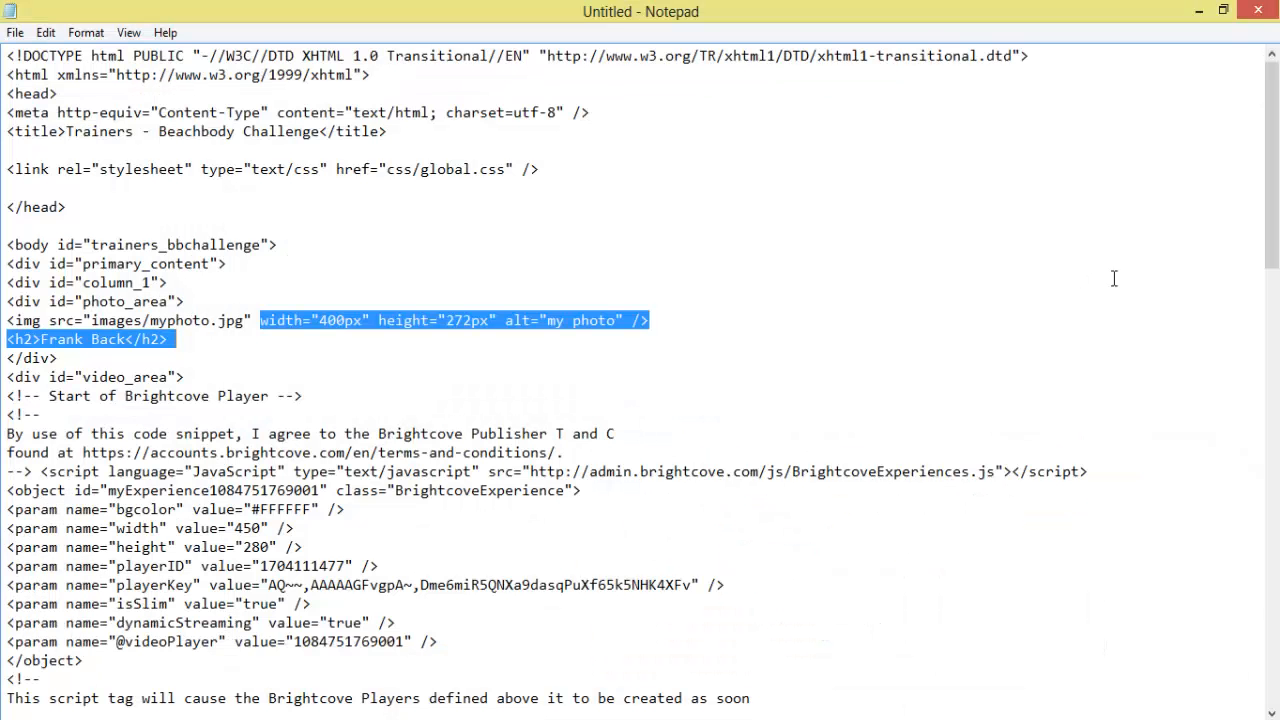
pyautogui.moveTo(1273, 168); pyautogui.dragTo(1250, 440)
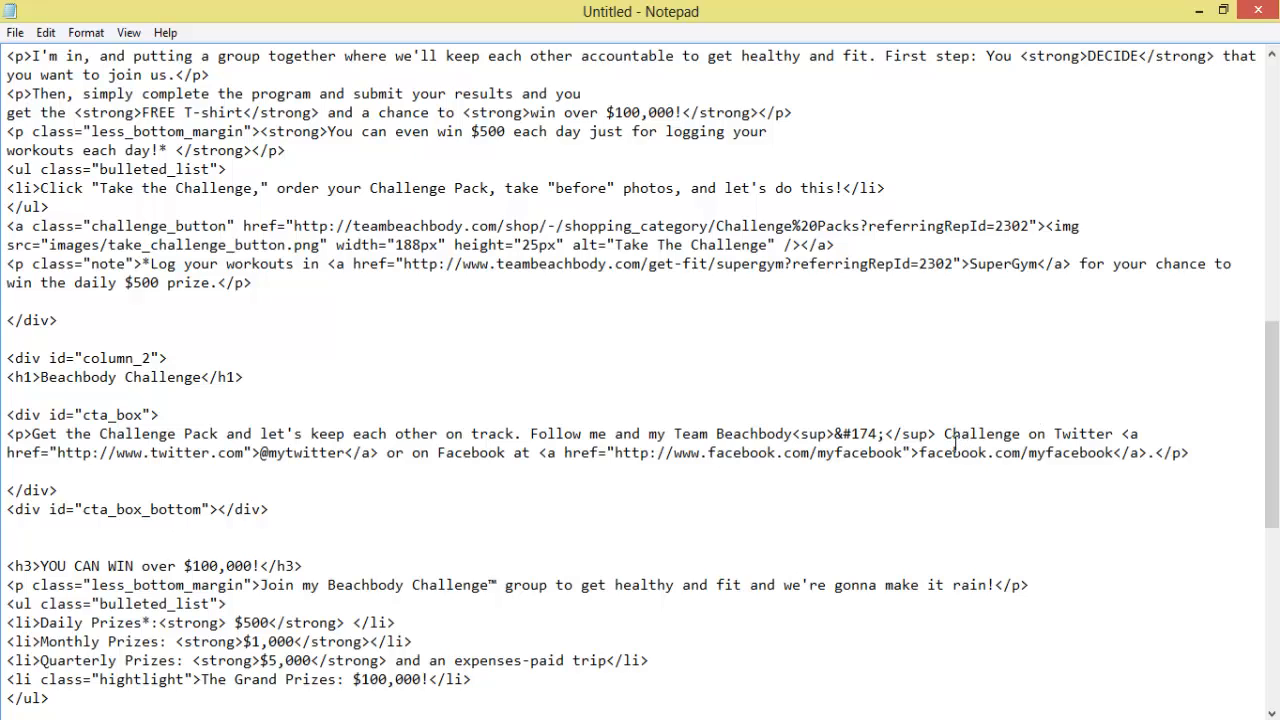
pyautogui.moveTo(945, 443); pyautogui.dragTo(1139, 474)
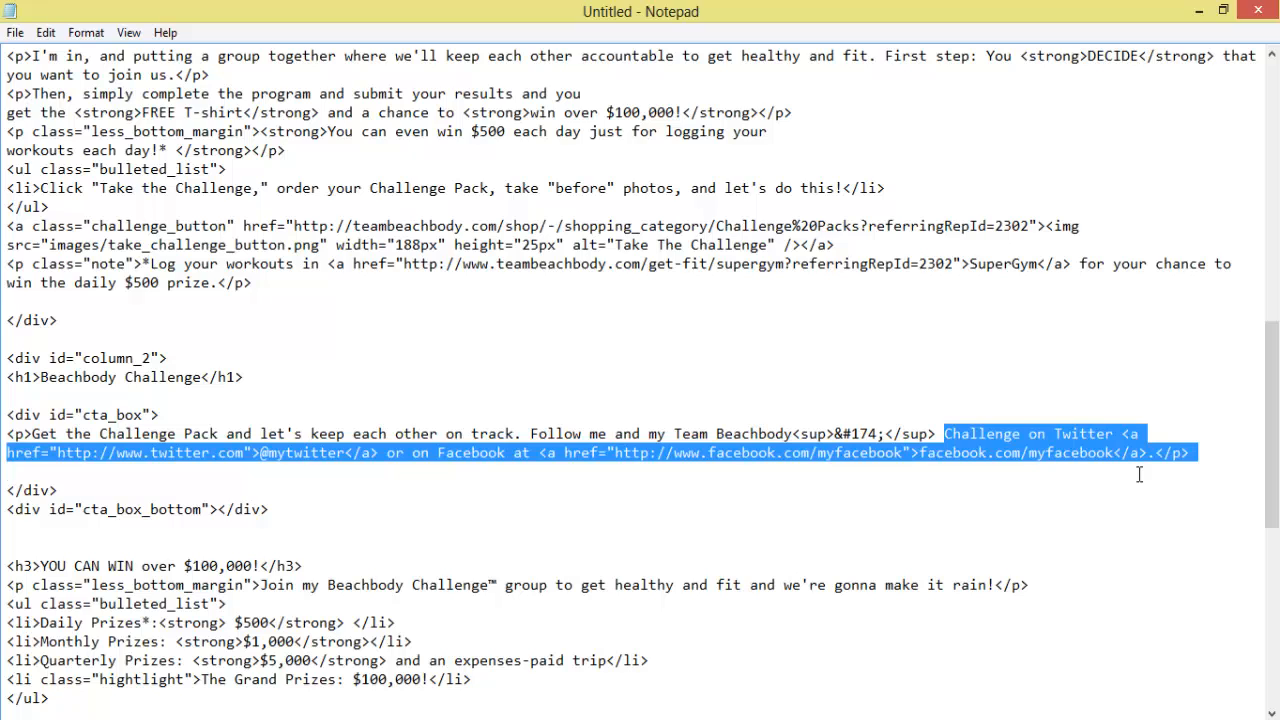
pyautogui.click(1140, 440)
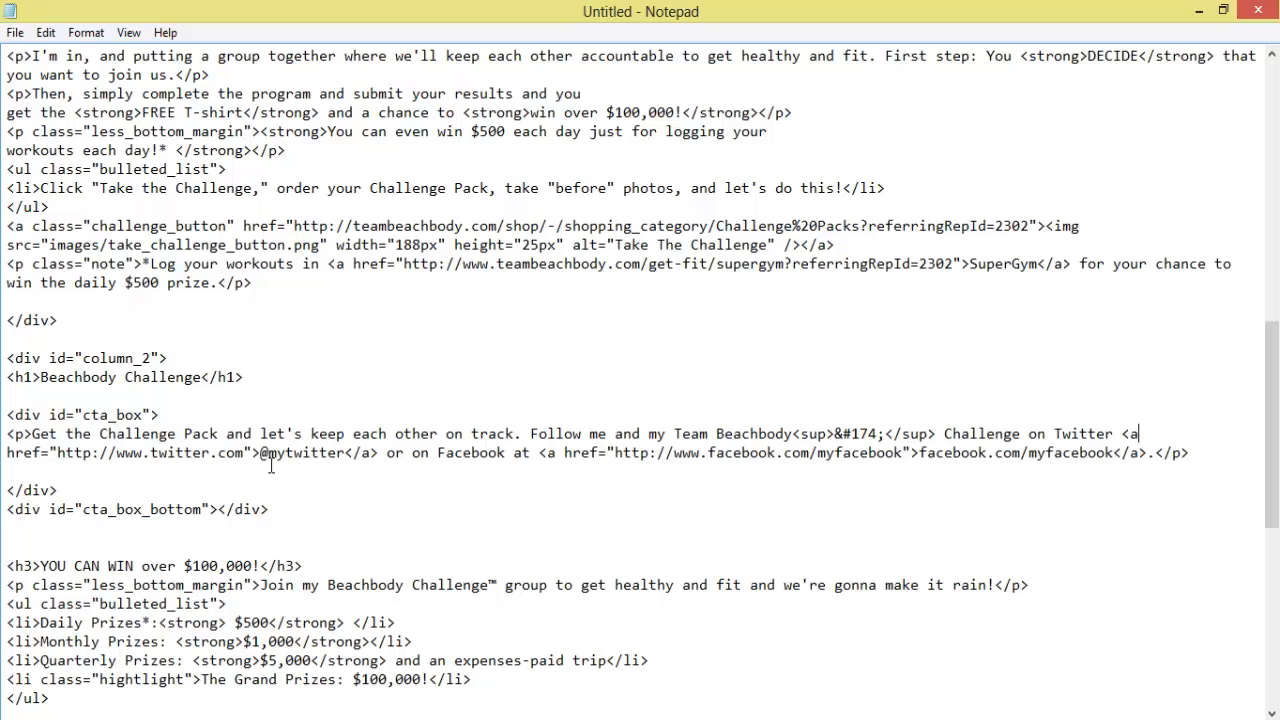
pyautogui.moveTo(261, 455); pyautogui.dragTo(352, 470)
pyautogui.moveTo(817, 455); pyautogui.dragTo(910, 458)
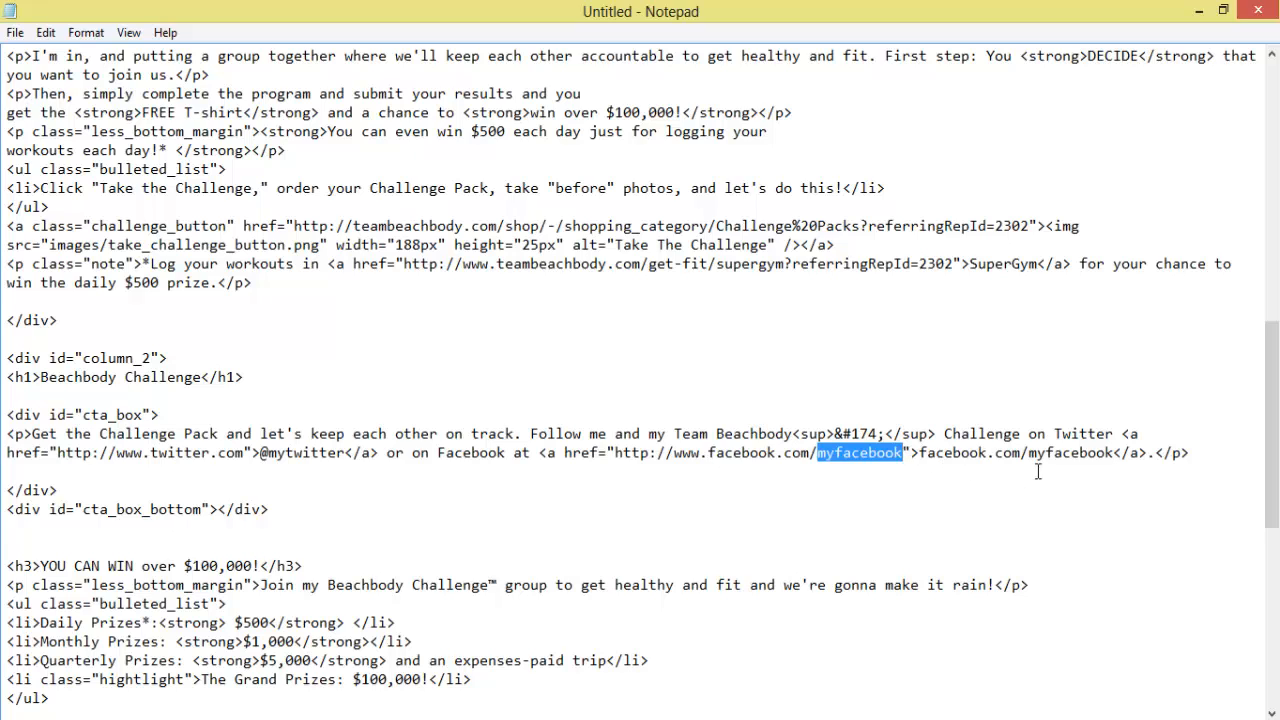
pyautogui.moveTo(1030, 456); pyautogui.dragTo(1120, 466)
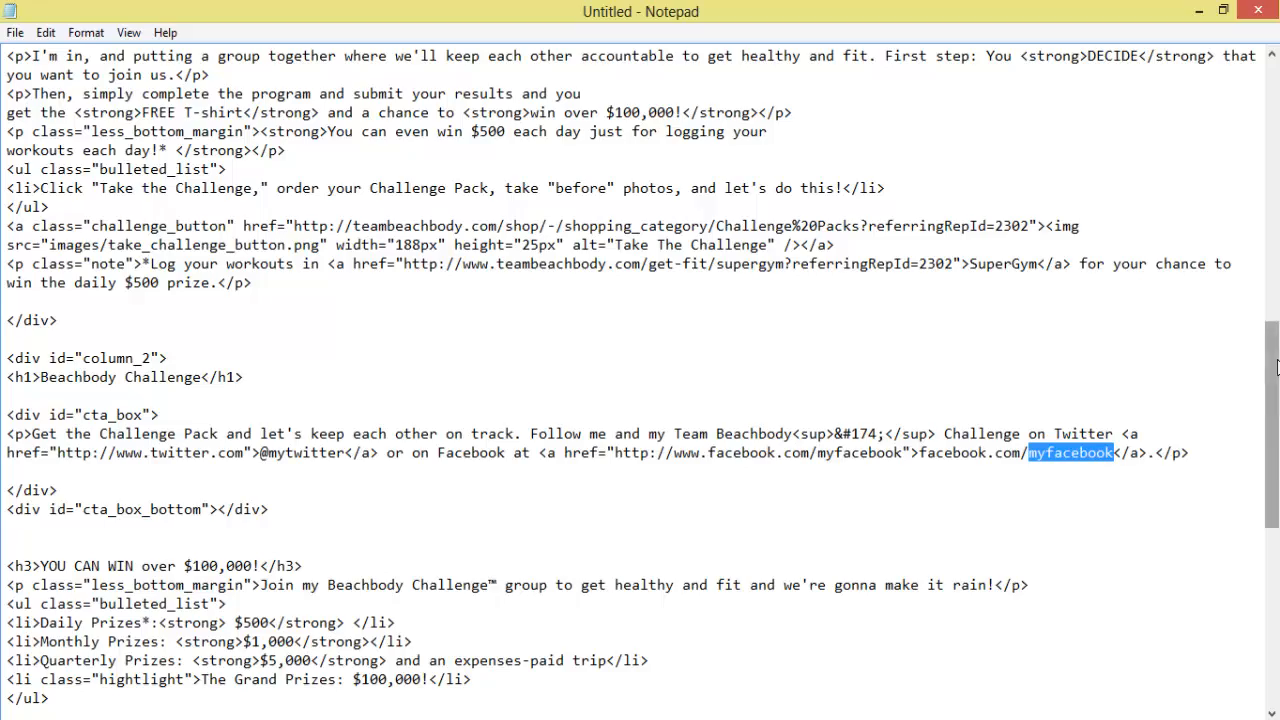
pyautogui.moveTo(1272, 434); pyautogui.dragTo(1272, 176)
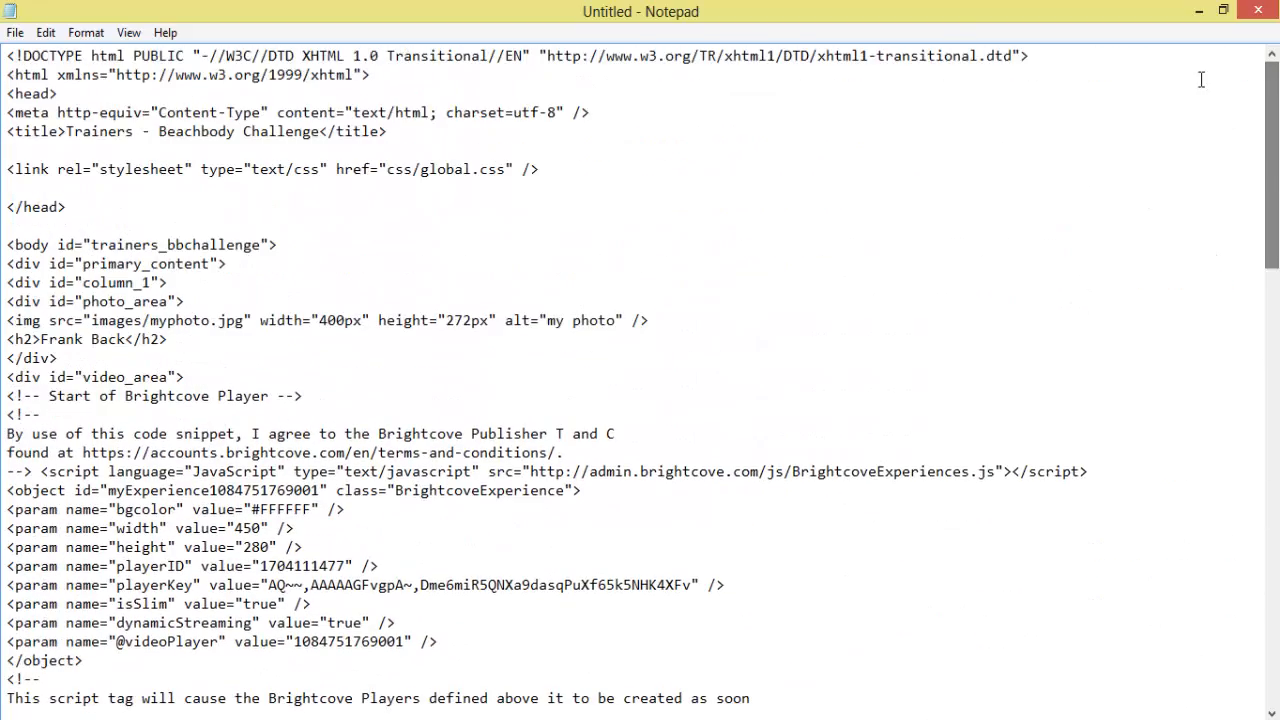
pyautogui.click(1198, 11)
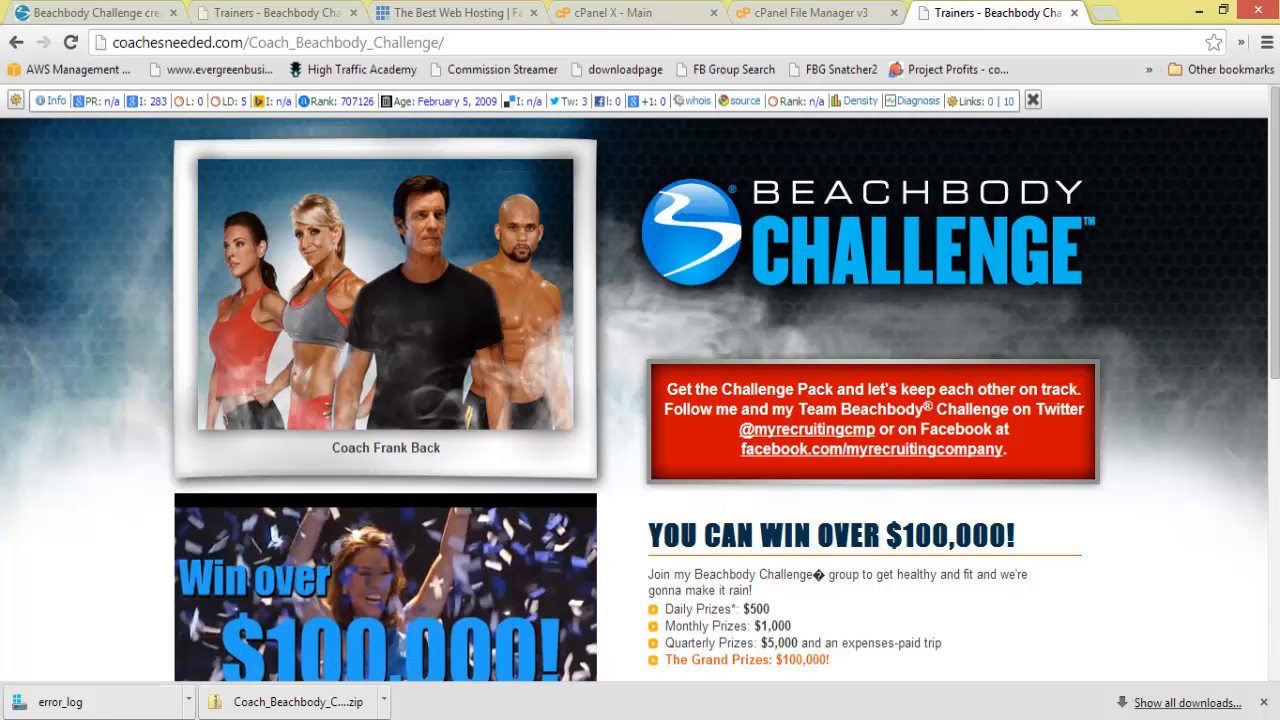
# Review the live Beachbody Challenge page down to The Program section, then switch to the open Bluehost page.
pyautogui.scroll(-5, 640, 384)
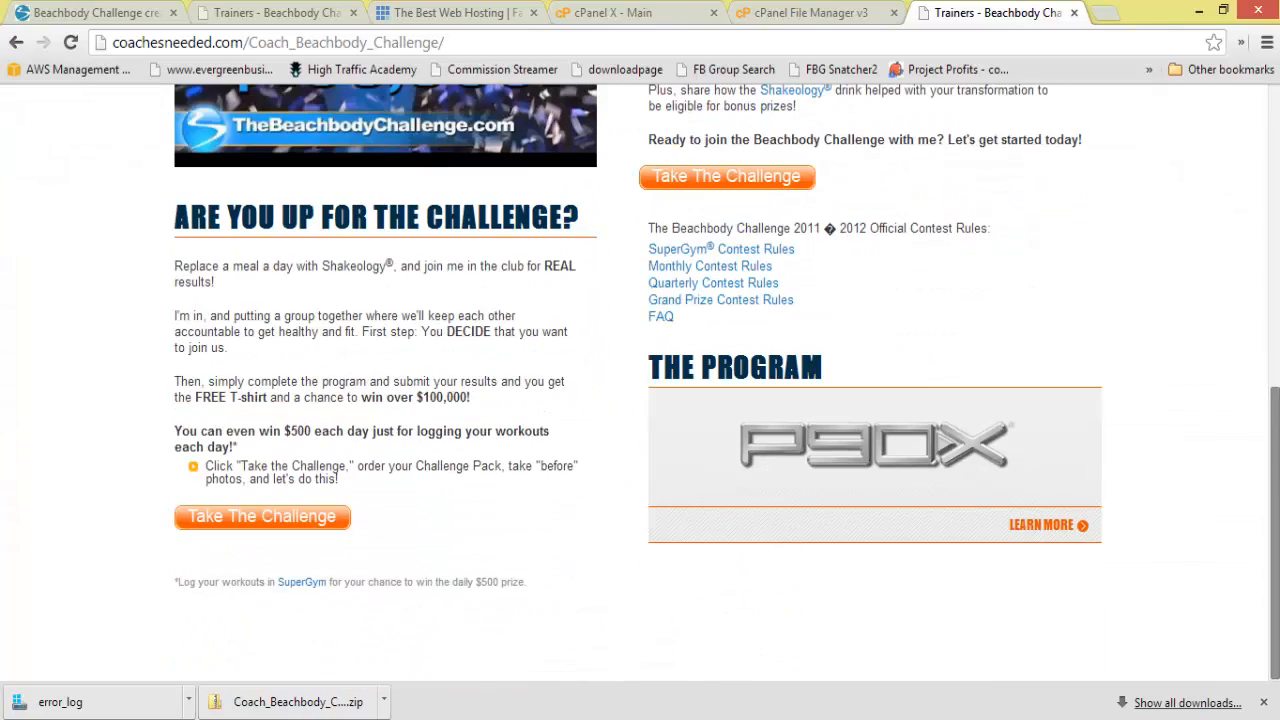
pyautogui.scroll(6, 640, 384)
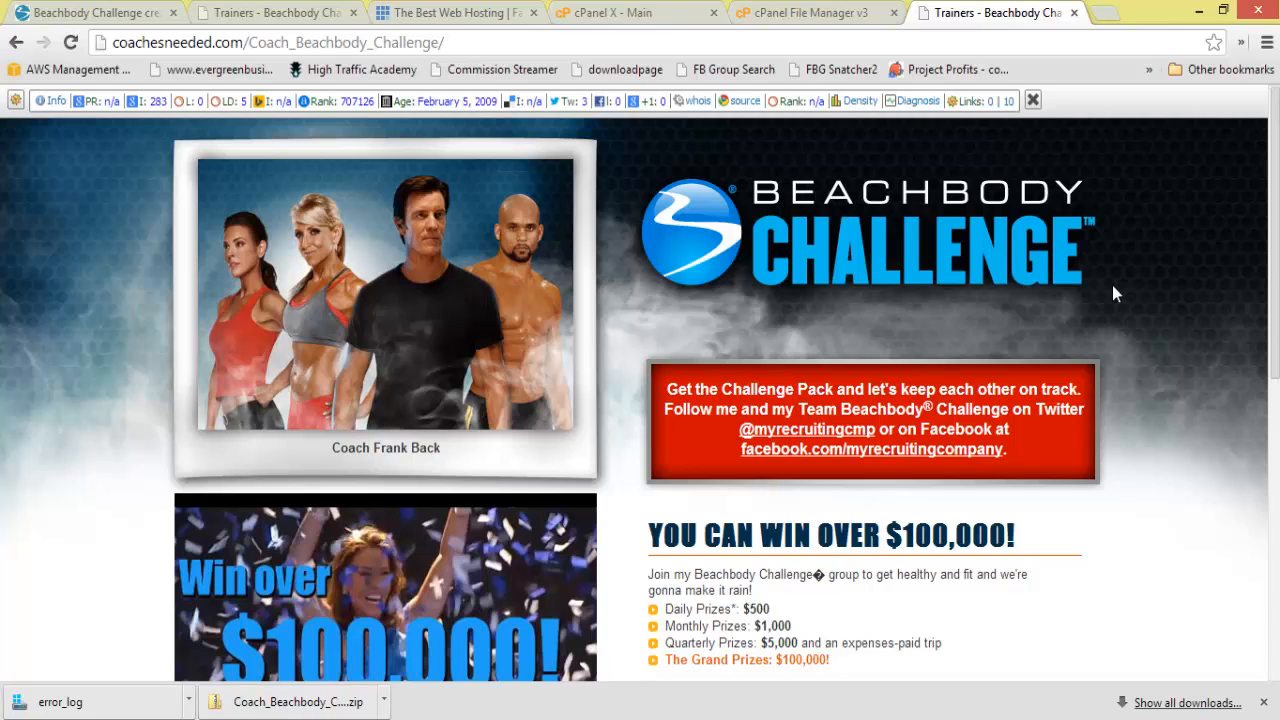
pyautogui.click(456, 15)
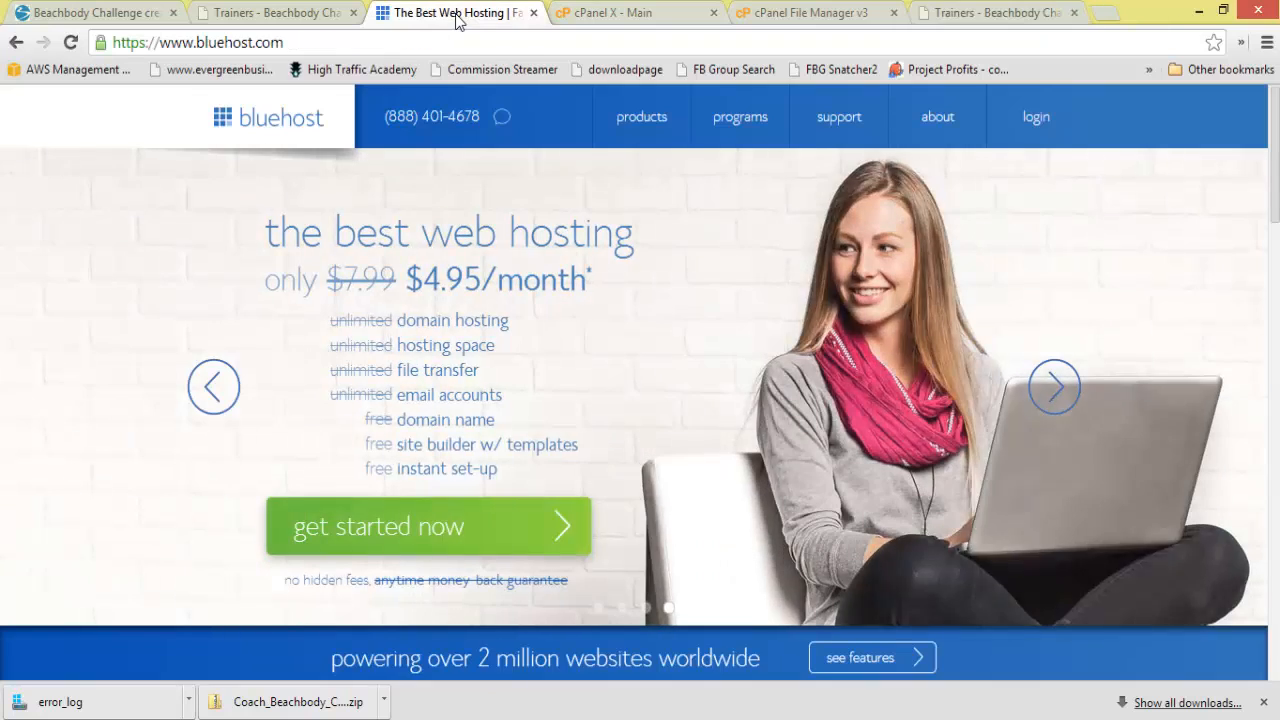